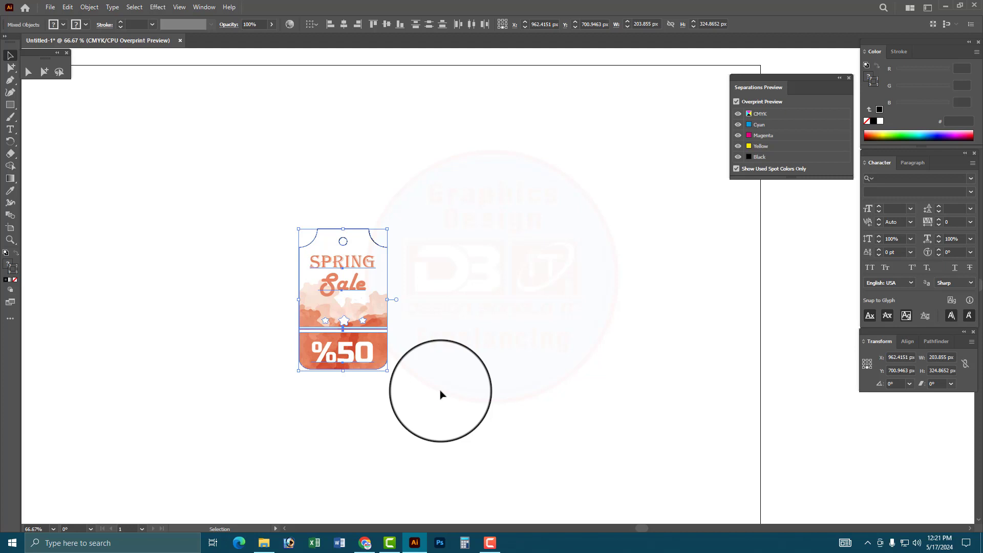
- Deselect the tag, zoom in to about 148% and pan so the tag is centered
left_click(401, 395)
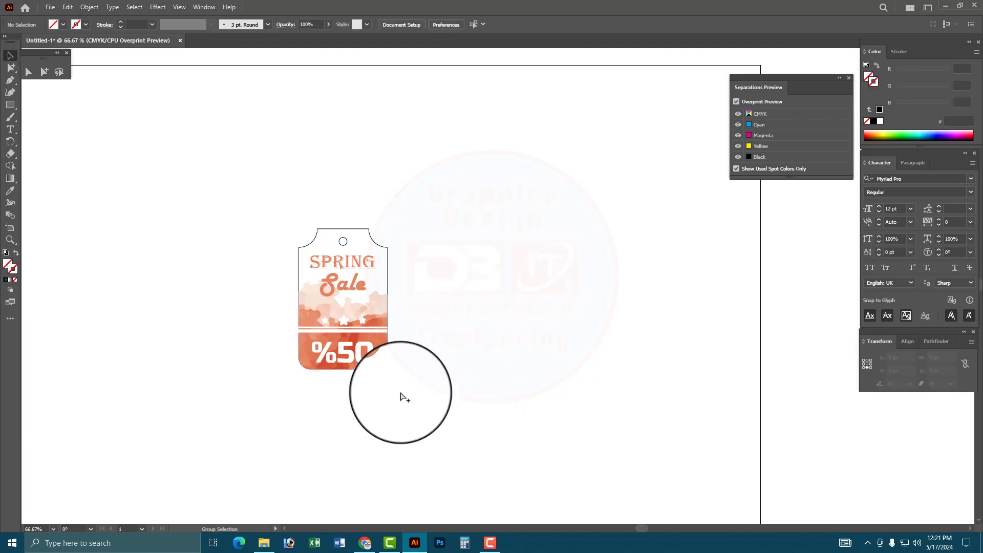
scroll(296, 225, "up", 5, "alt")
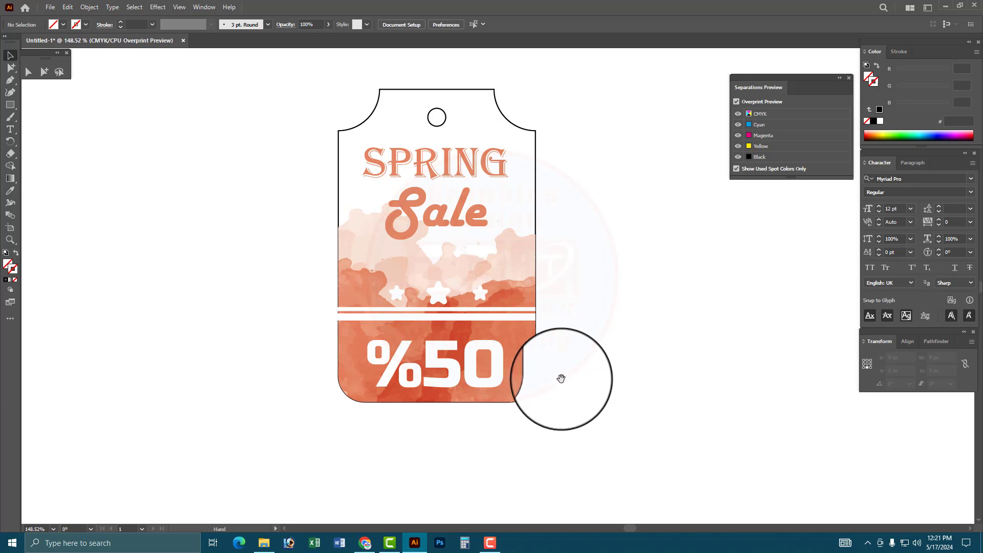
left_click_drag(543, 314, 478, 334)
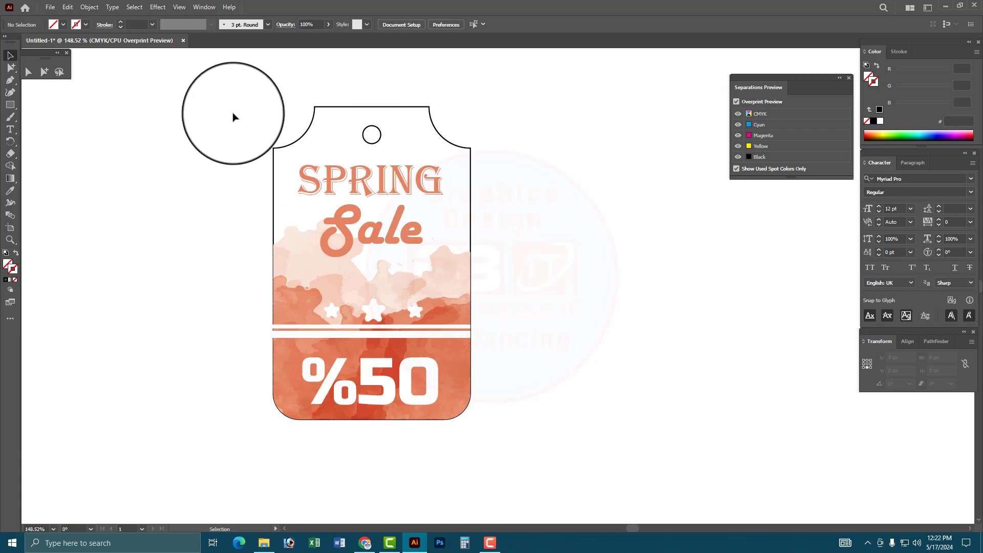
left_click_drag(265, 101, 515, 450)
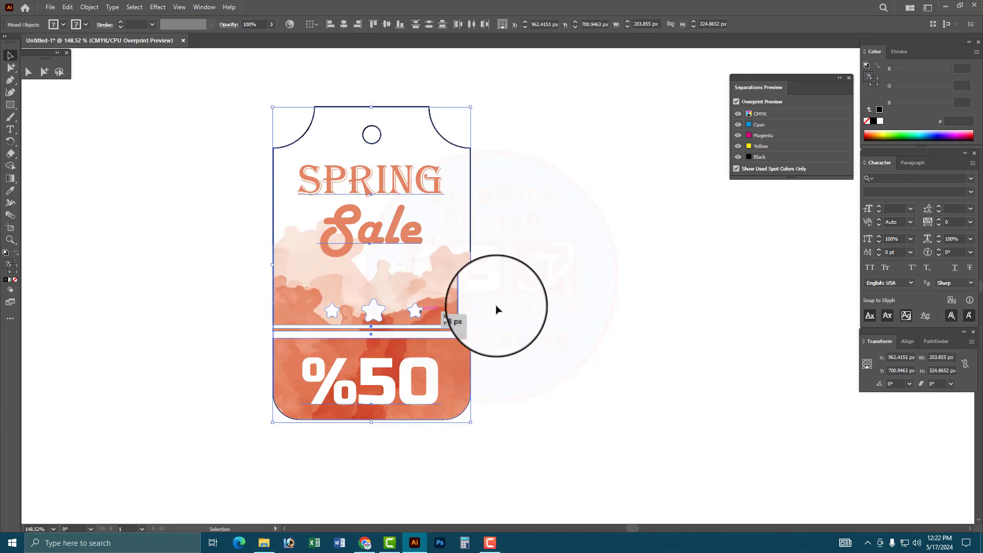
left_click(616, 305)
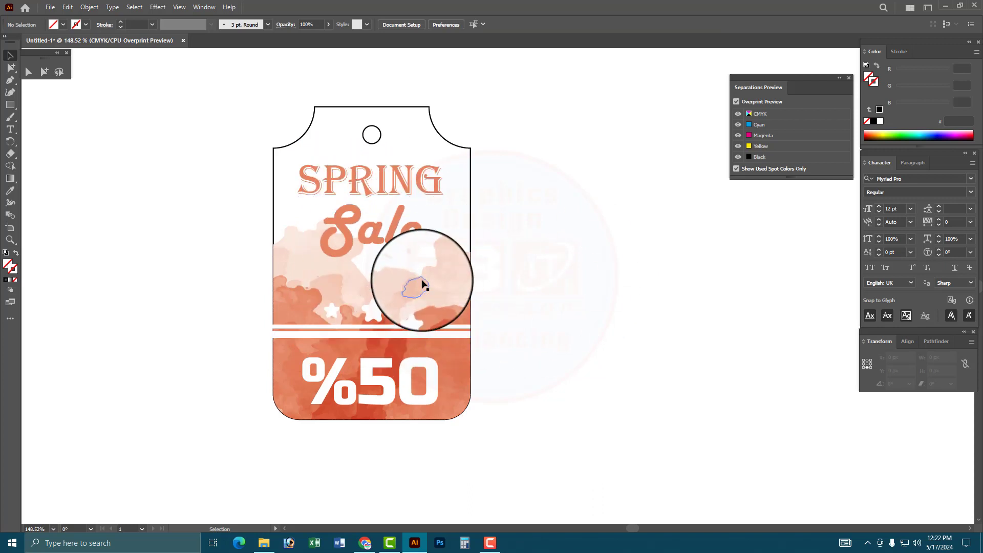
left_click(377, 241)
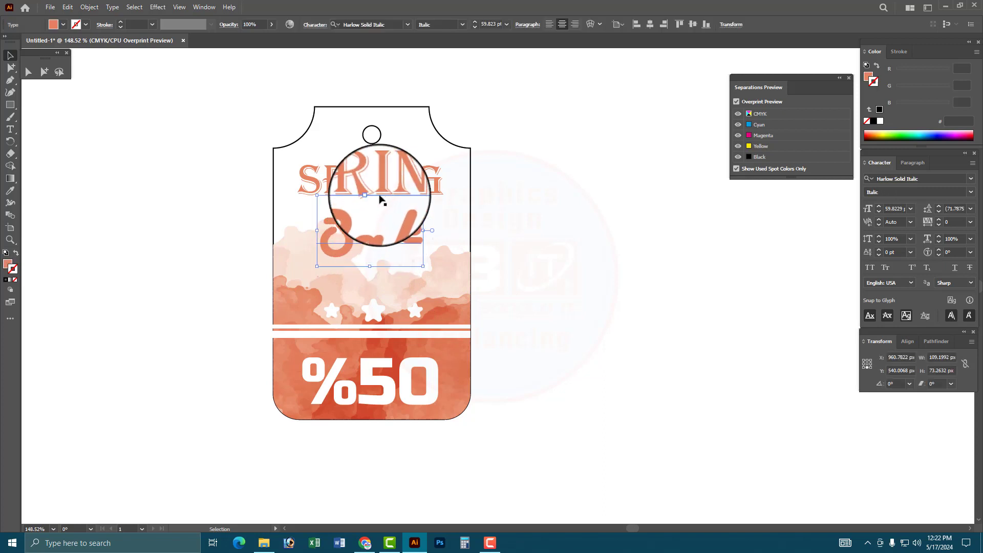
left_click(384, 190)
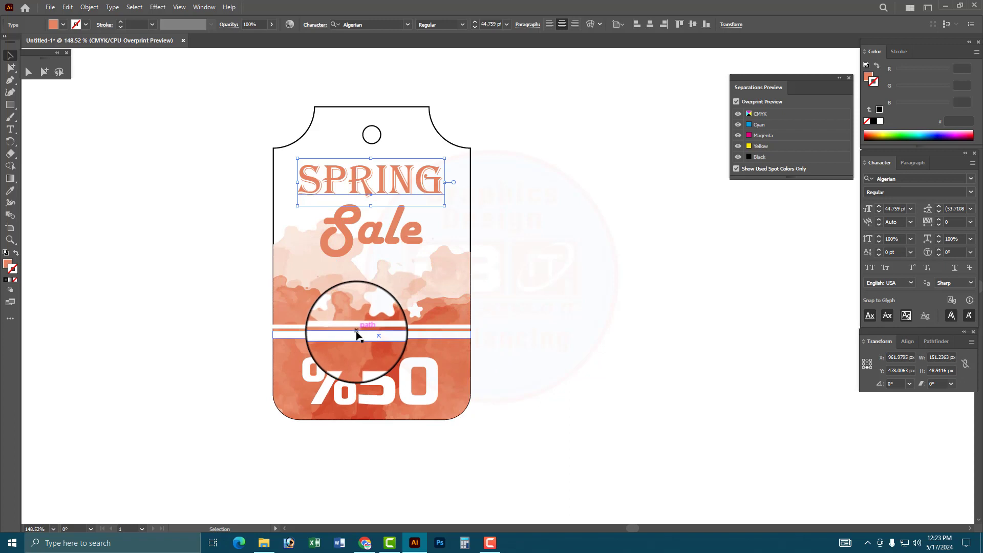
- Preview the Magenta, Yellow and Black separations individually, then restore all CMYK plates
left_click(737, 147)
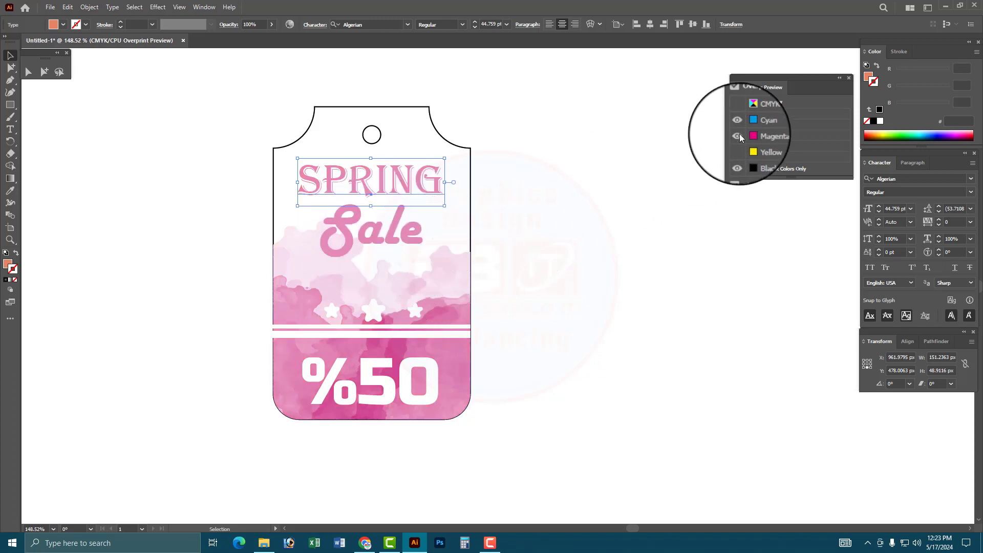
left_click(741, 135)
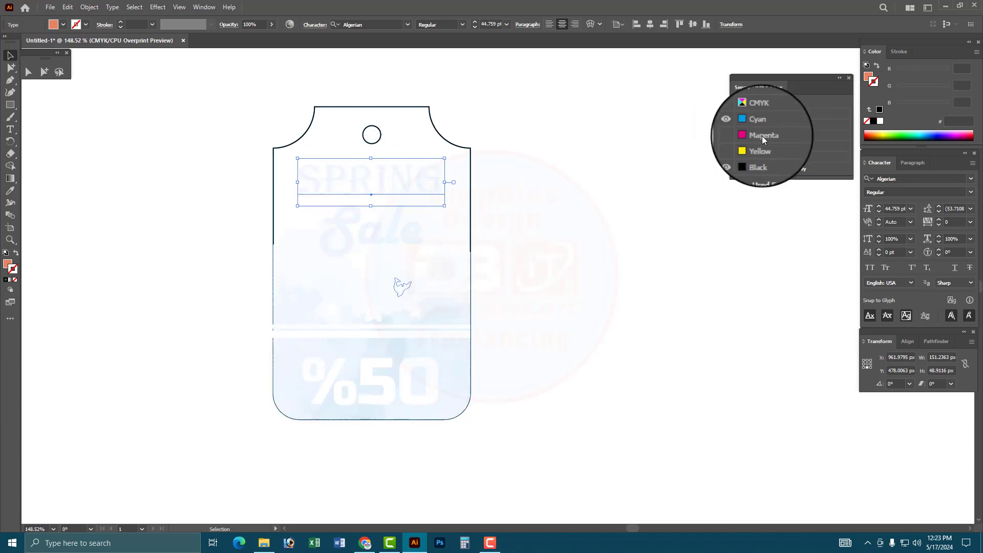
left_click(740, 132)
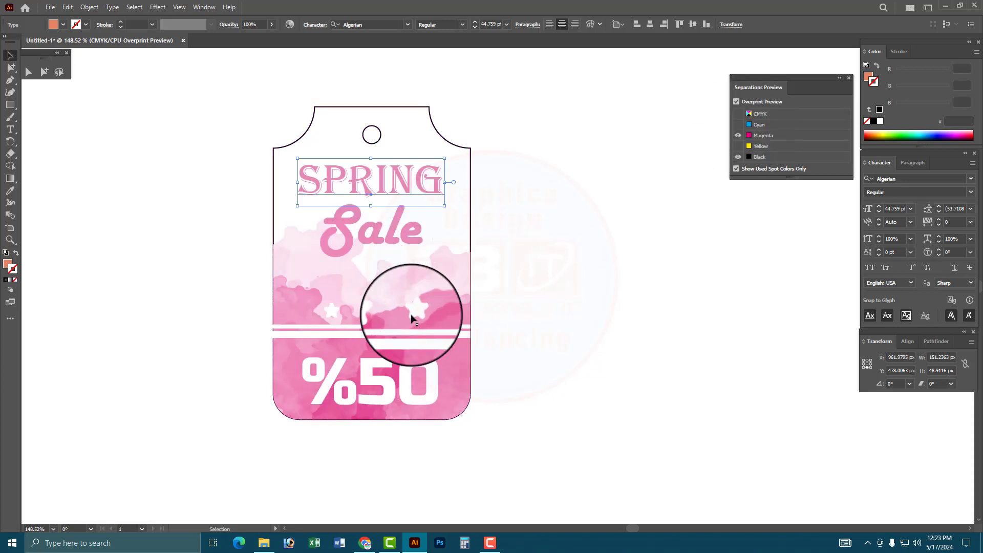
left_click(740, 146)
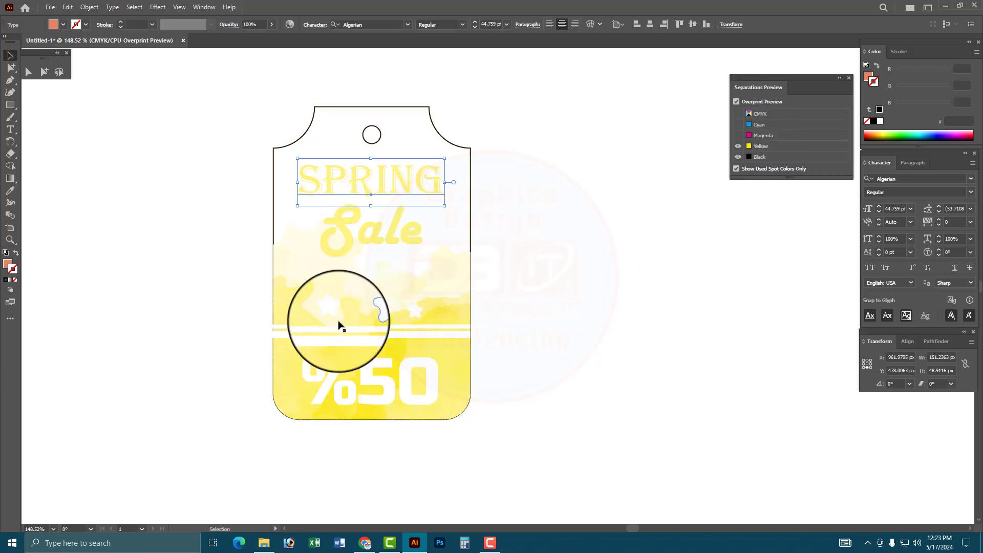
left_click(739, 146)
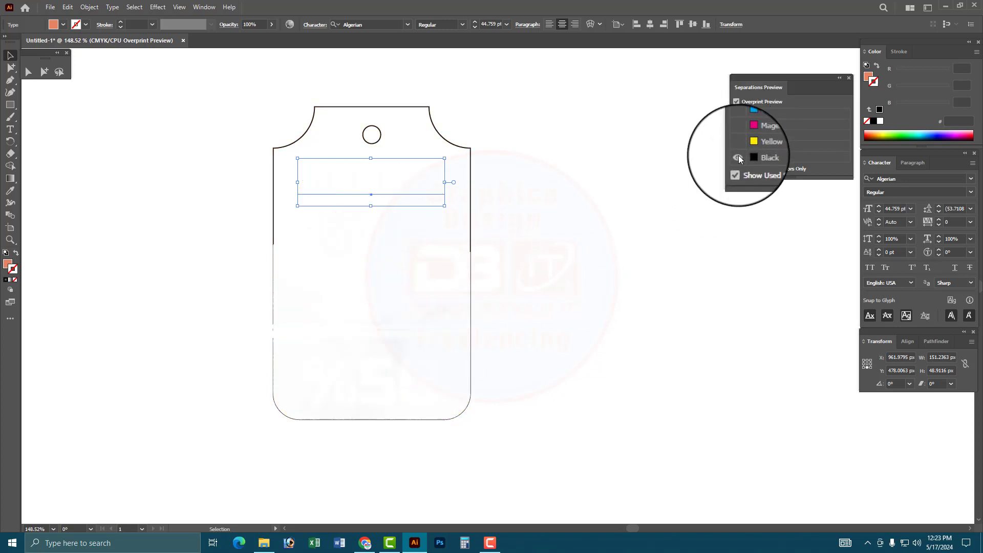
left_click(738, 148)
left_click(738, 155)
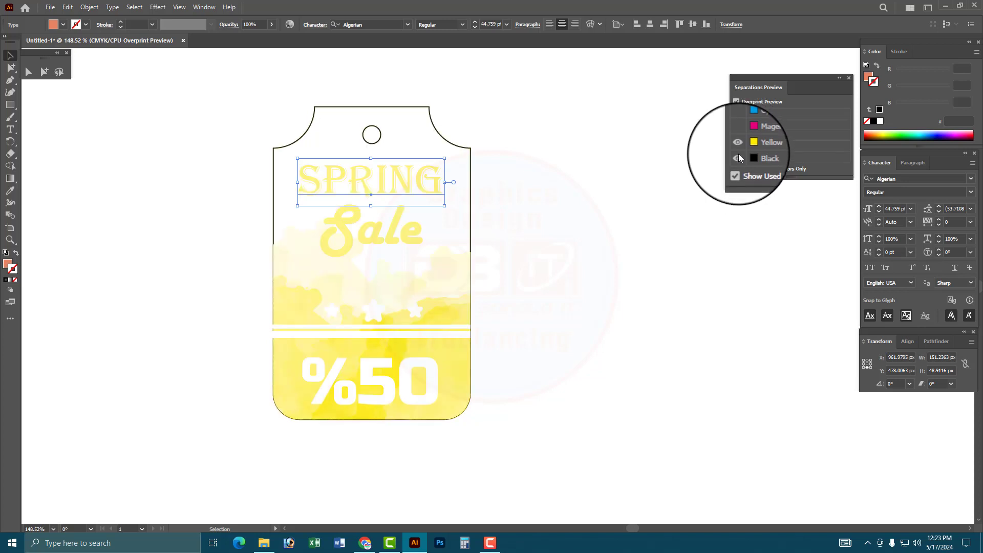
left_click(738, 147)
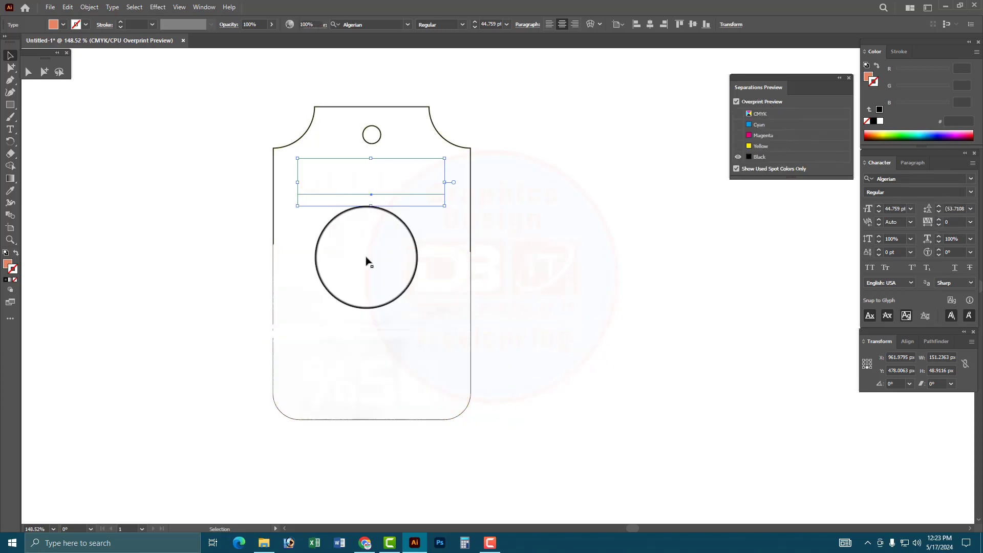
left_click(366, 261)
left_click(737, 114)
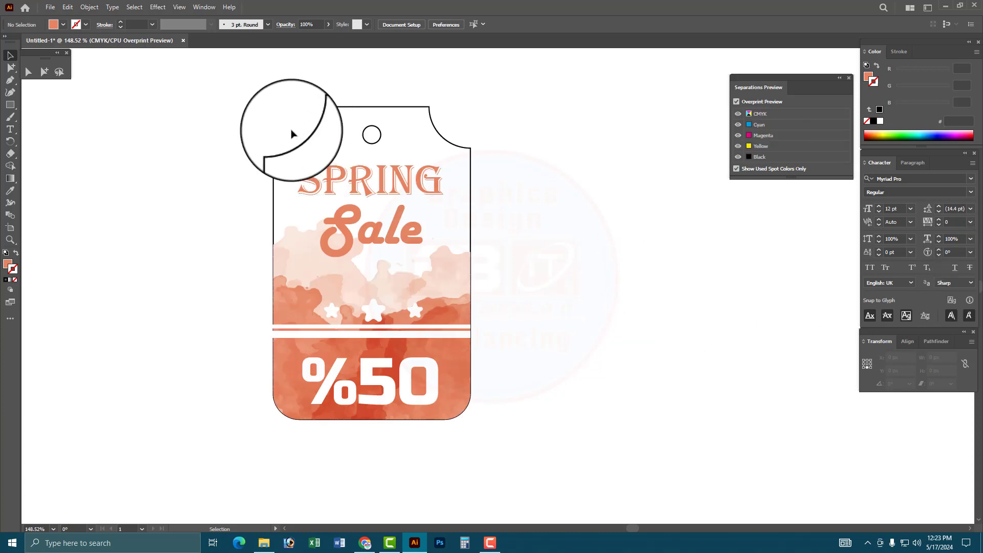
- Marquee-select the whole tag, Shift-drag it left, then select its outer outline shape
left_click_drag(241, 99, 597, 517)
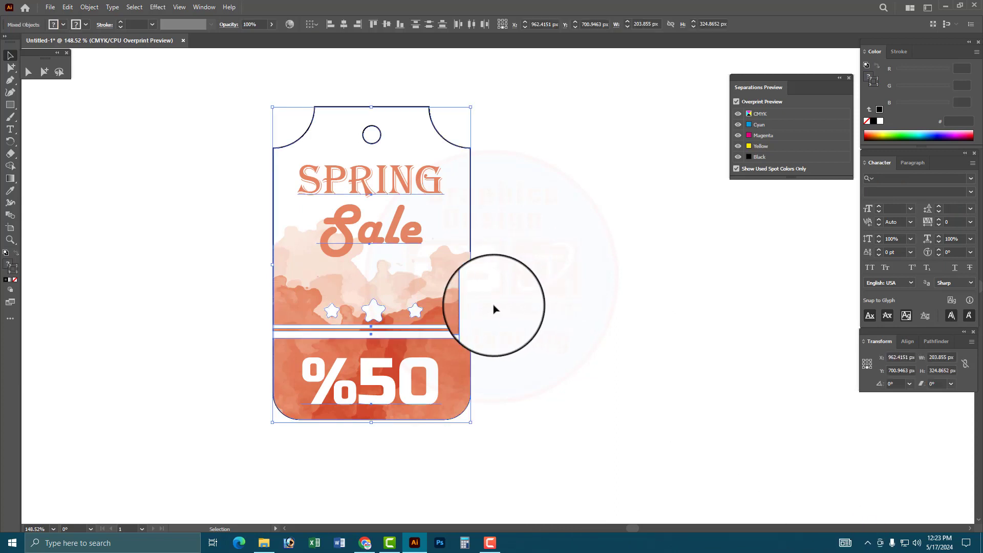
left_click_drag(430, 314, 215, 322)
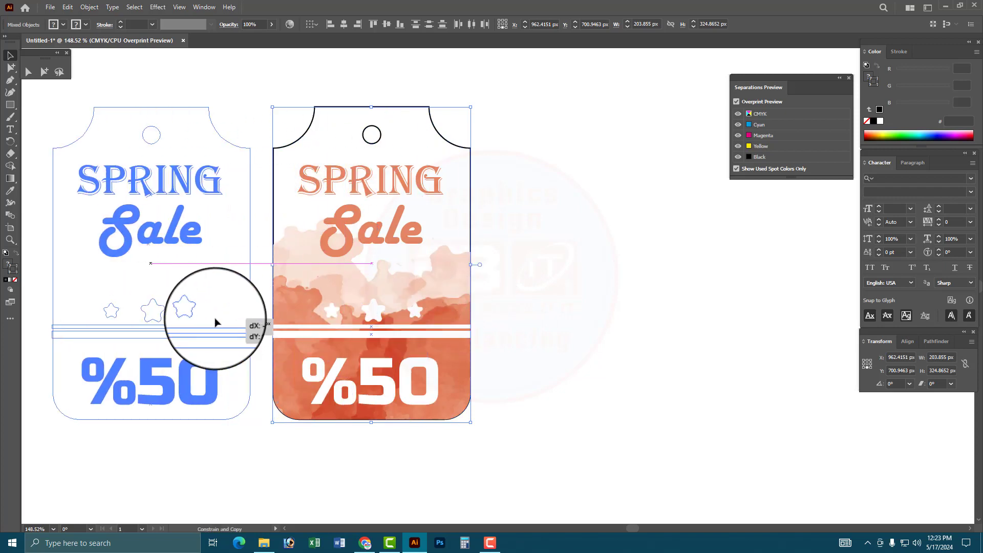
left_click_drag(215, 322, 215, 321)
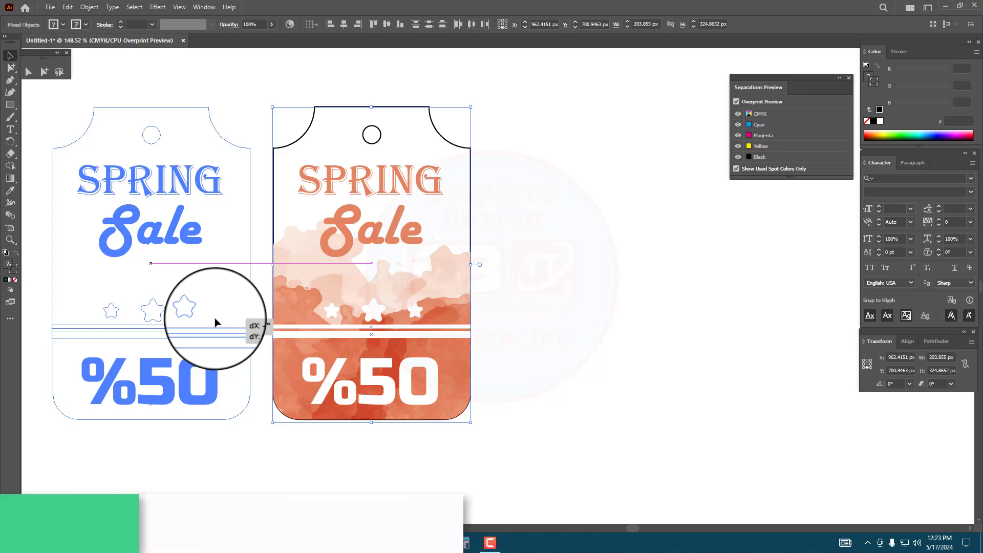
left_click(385, 314)
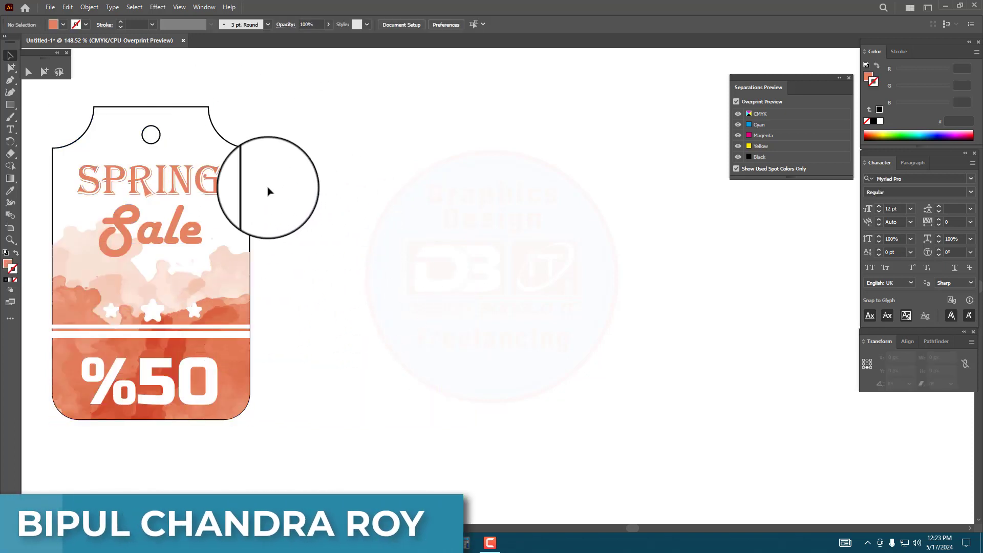
left_click(250, 169)
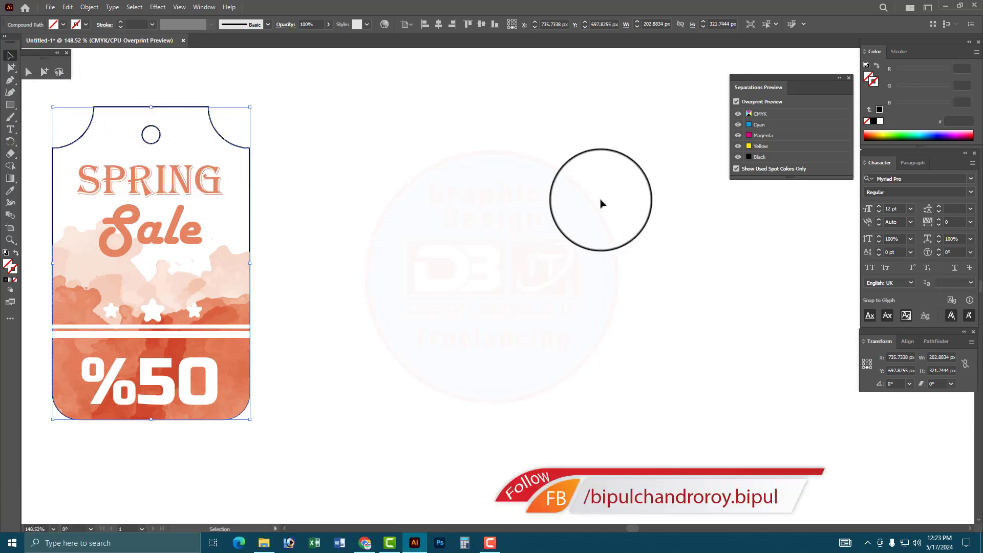
- Show rulers set to inches and open the Rectangle size dialog on the canvas
key("ctrl+r")
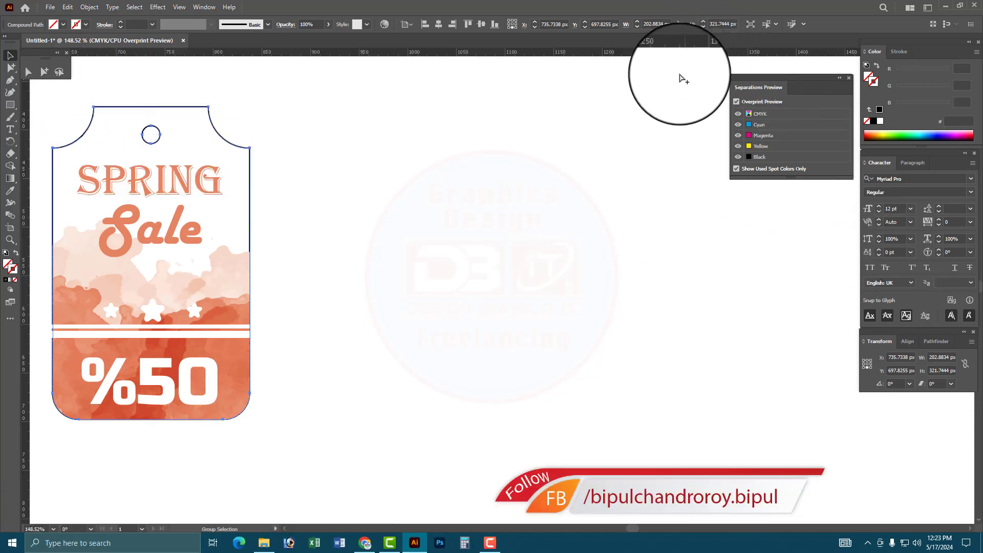
right_click(648, 52)
left_click(661, 93)
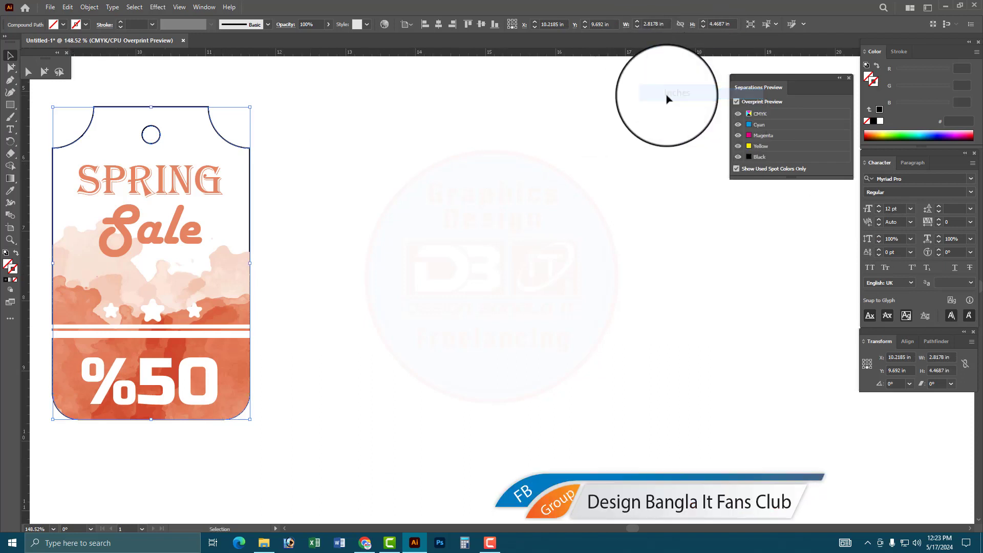
right_click(587, 51)
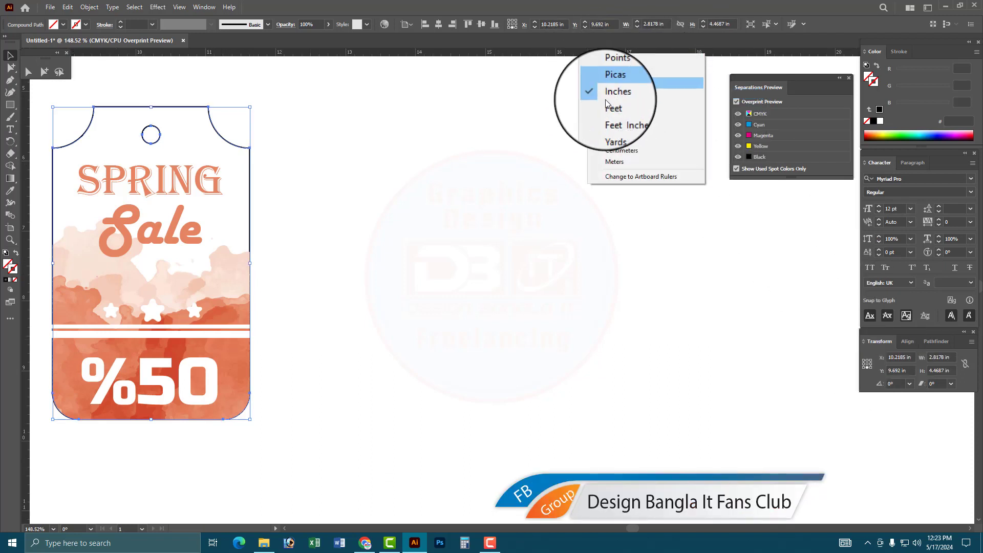
left_click(607, 151)
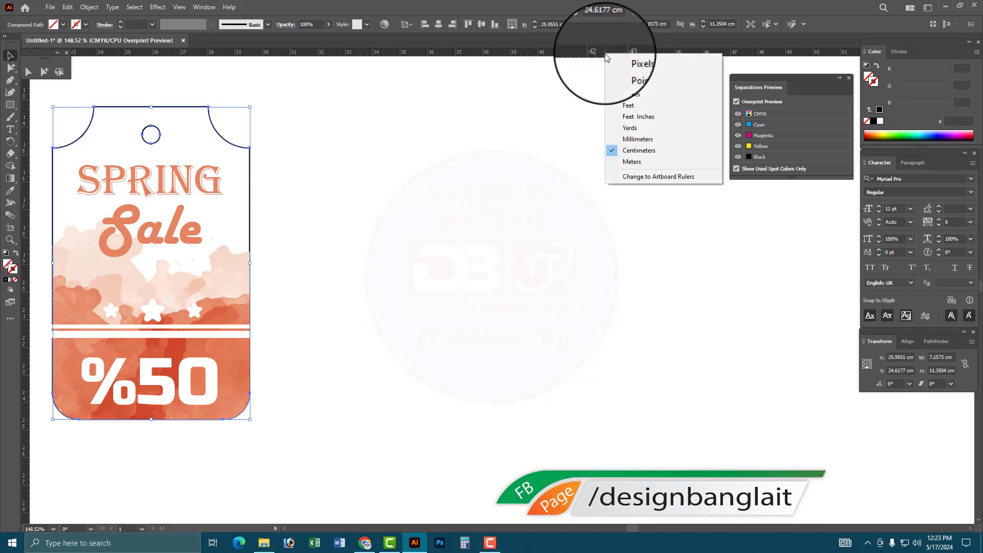
left_click(629, 94)
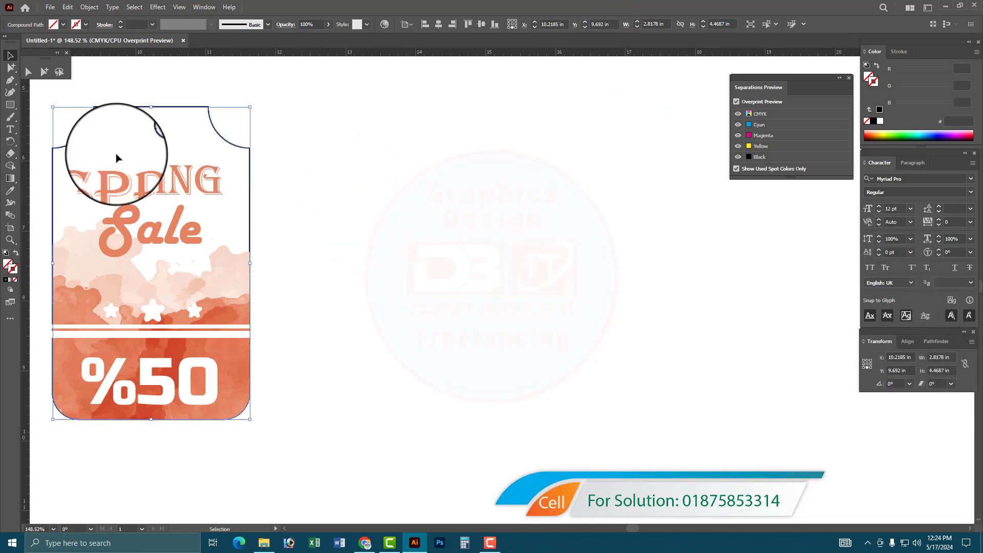
left_click(38, 102)
left_click(493, 178)
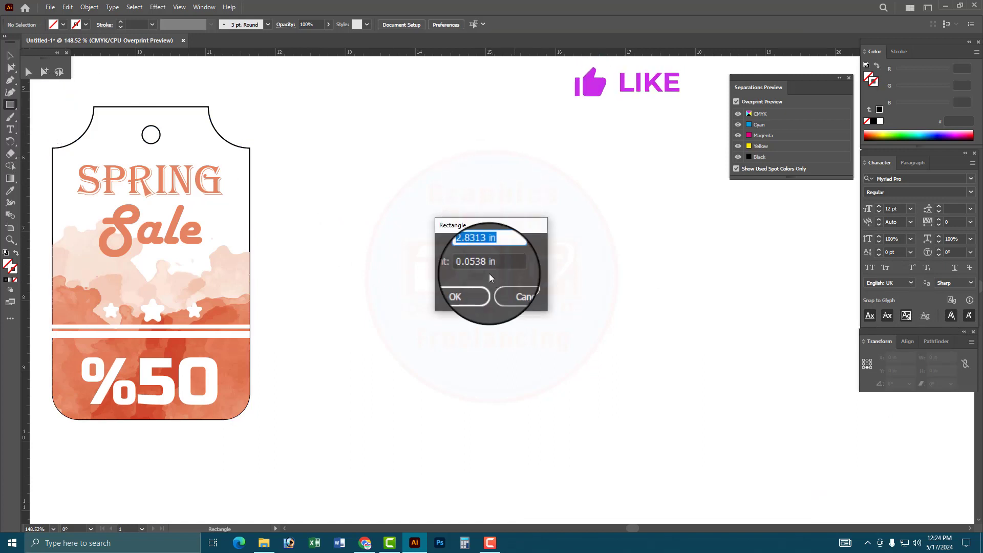
- Create a 2.81 in by 4.46 in rectangle
type("2.81")
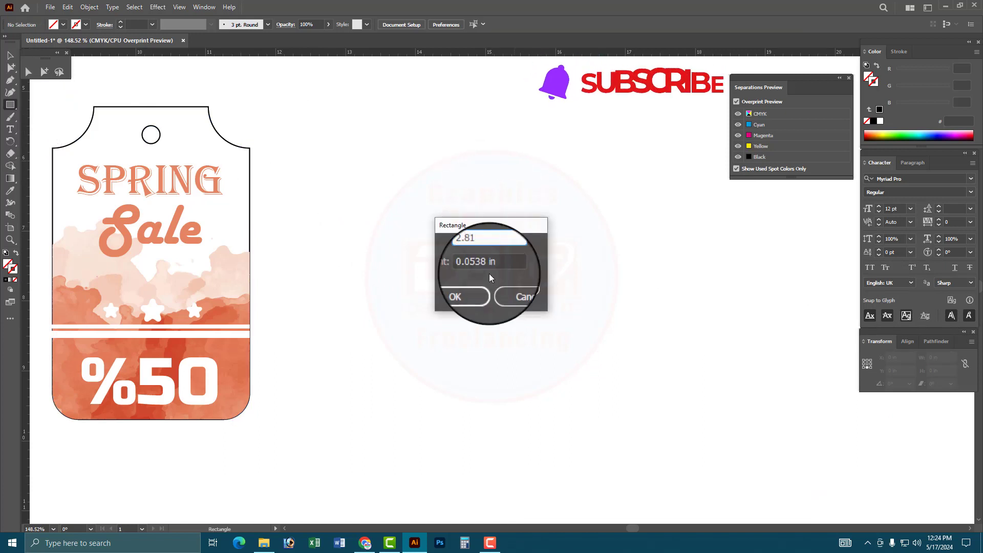
key("Tab")
type("4.")
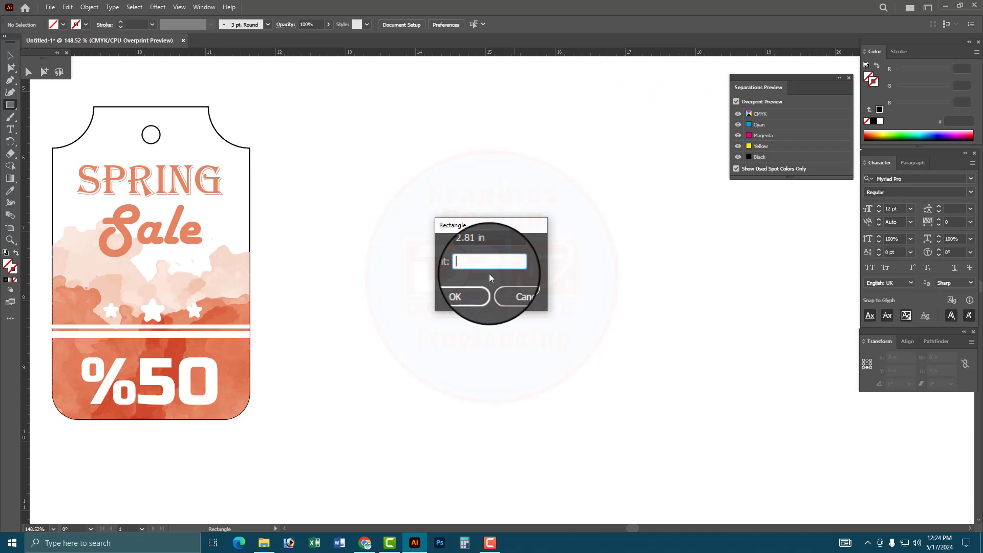
type("46")
key("Return")
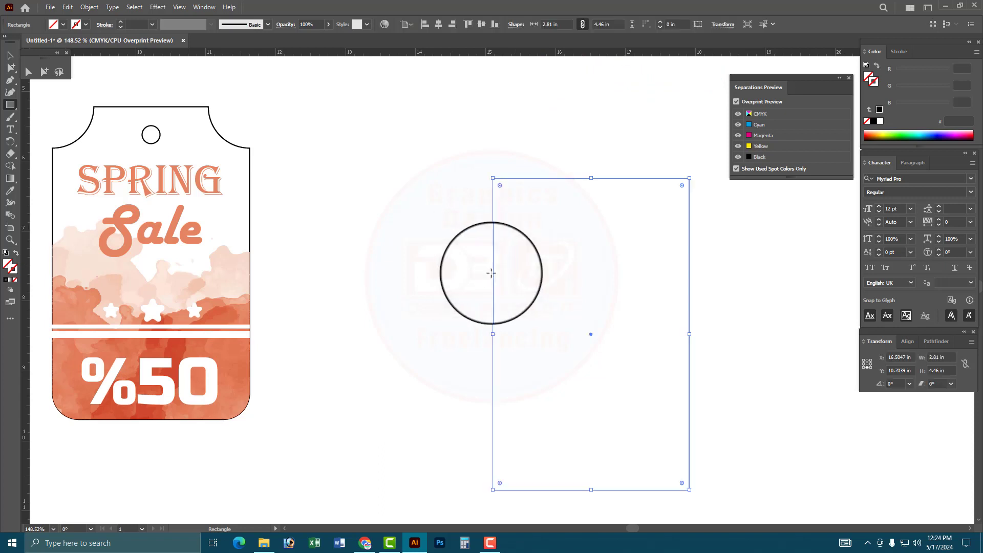
- Give the rectangle a black 1 pt stroke and align it beside the tag's top
left_click(13, 58)
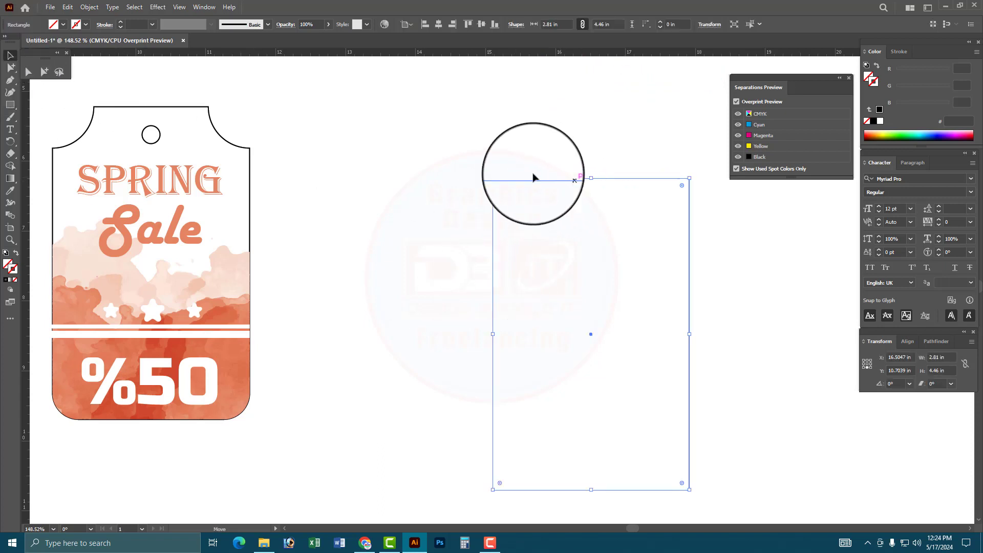
left_click_drag(561, 179, 399, 102)
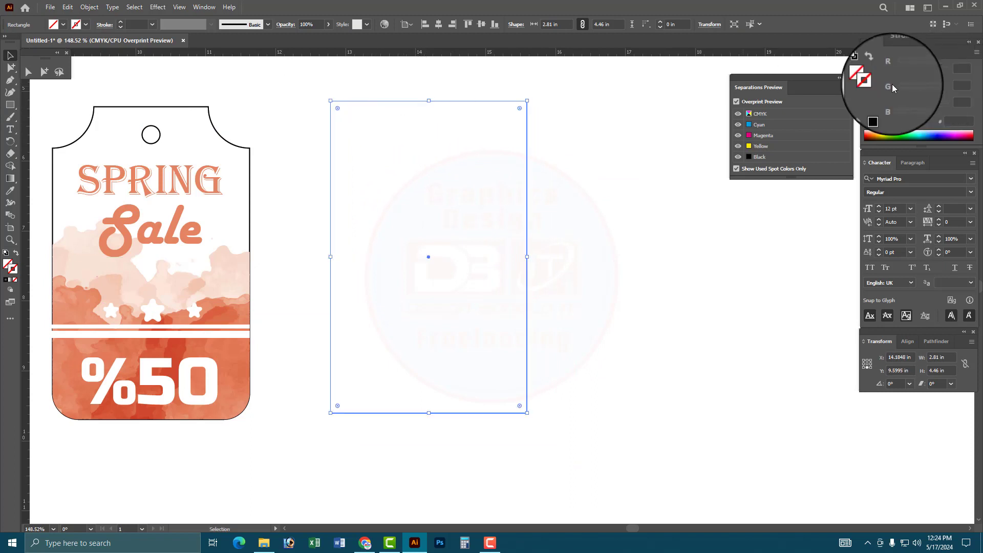
left_click(874, 121)
left_click(747, 205)
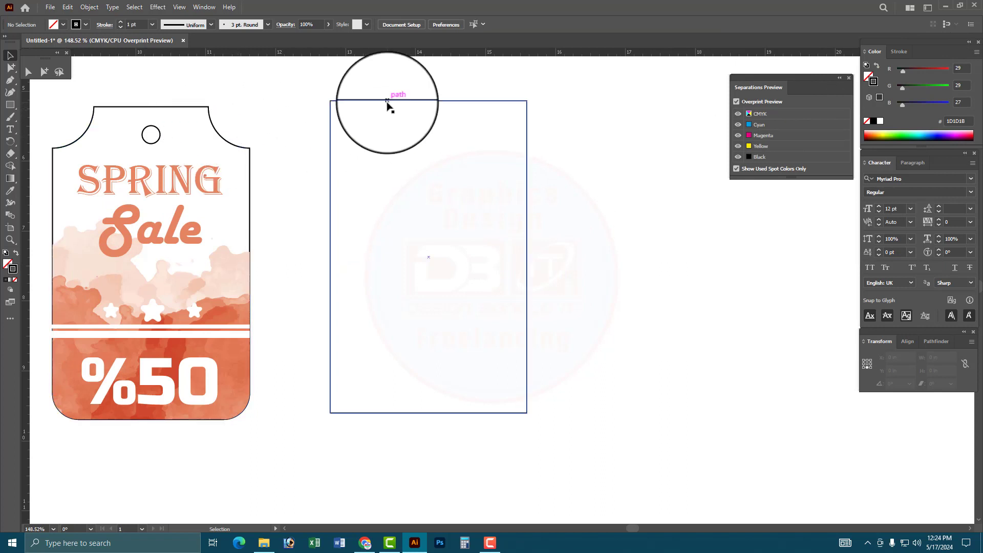
mouse_move(387, 107)
left_mouse_down()
mouse_move(387, 133)
mouse_move(388, 108)
left_mouse_up()
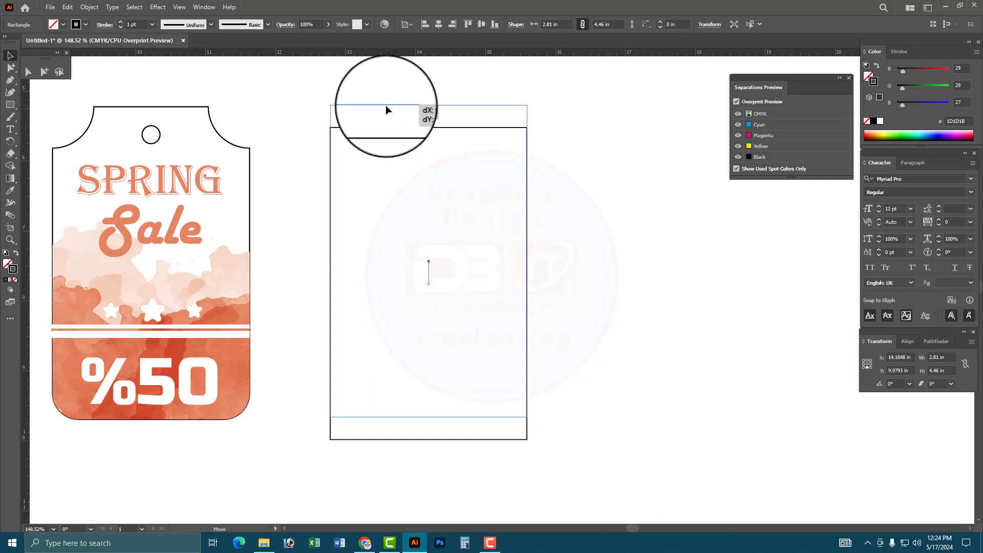
left_click_drag(387, 109, 386, 115)
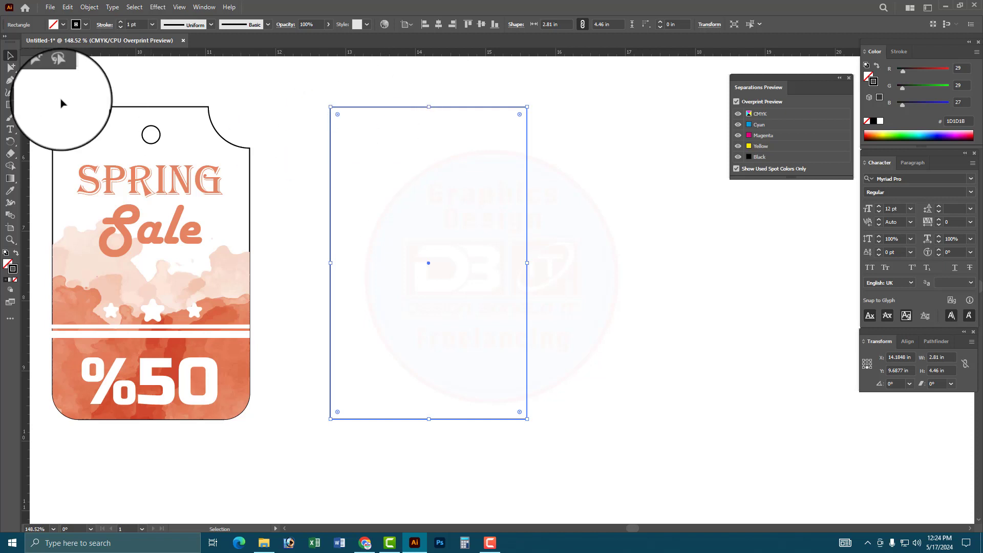
- Draw a circle over the new rectangle's top-left corner with the Ellipse tool
left_click(10, 104)
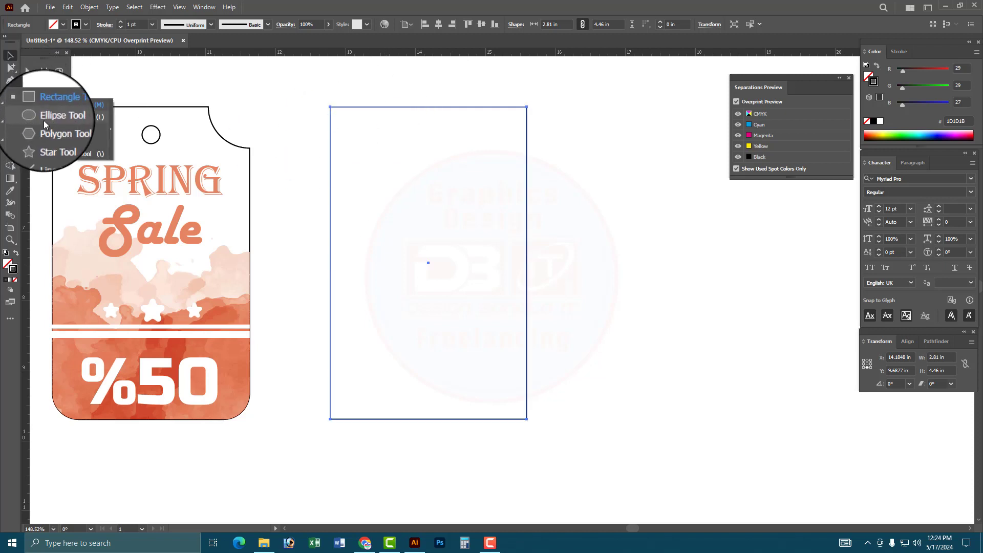
left_click(29, 122)
mouse_move(353, 126)
left_mouse_down()
mouse_move(387, 163)
mouse_move(359, 146)
left_mouse_up()
left_click(10, 55)
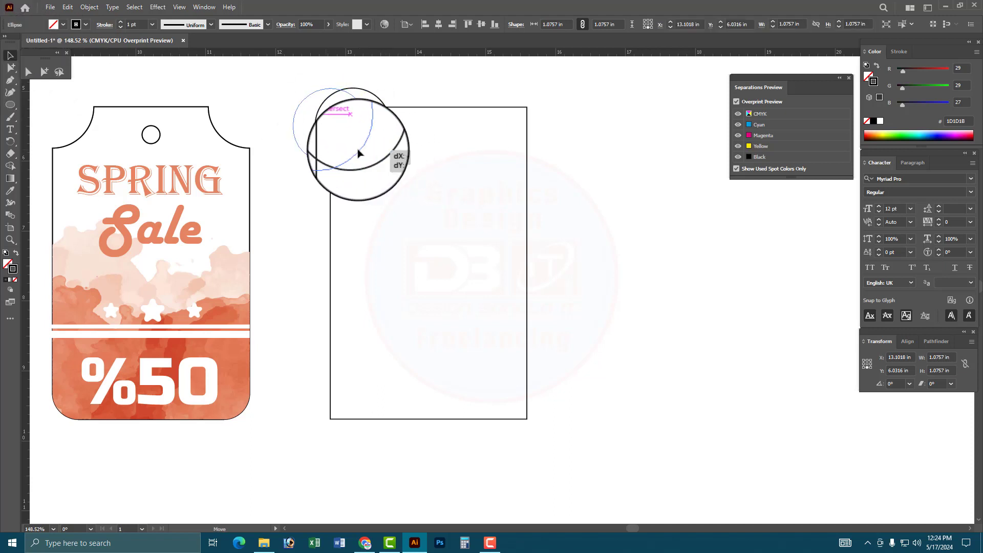
left_click(12, 102)
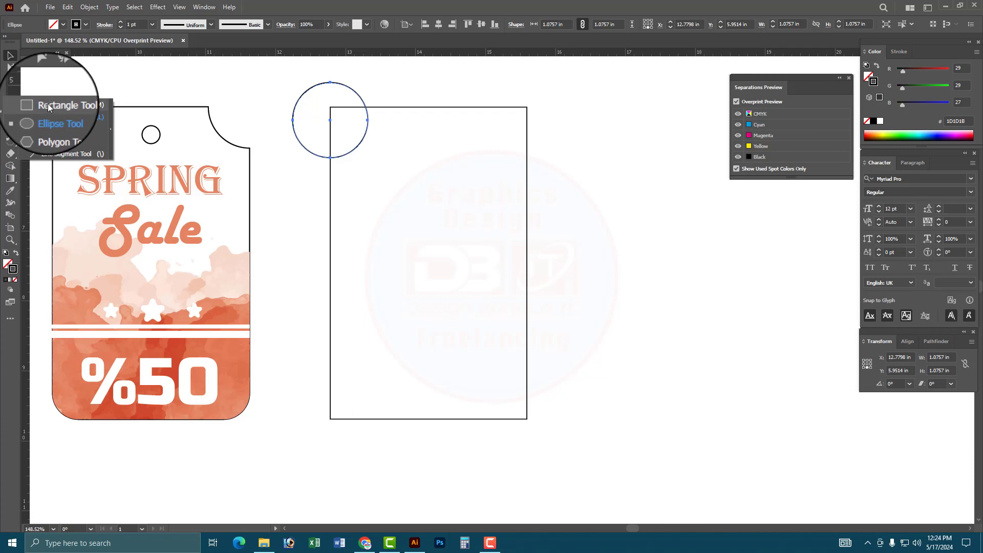
- Draw a 0.5906 in square covering the tag's curved corner notch
left_click_drag(11, 106, 51, 101)
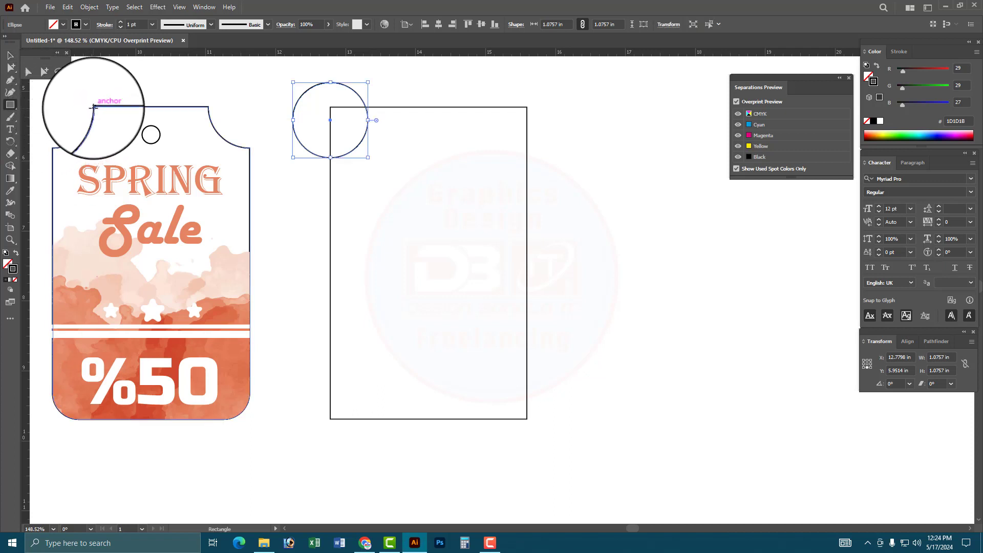
left_click_drag(53, 165, 94, 107)
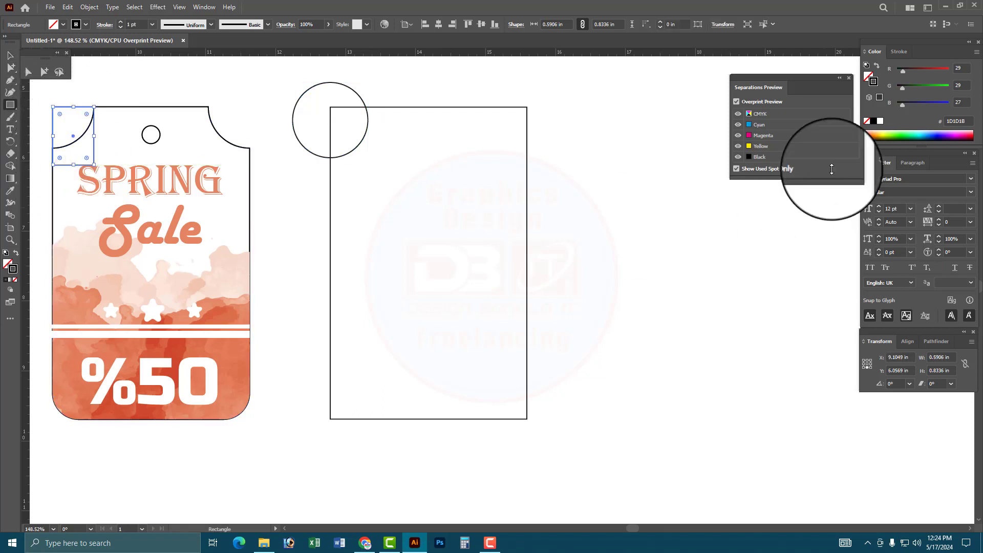
left_click(10, 54)
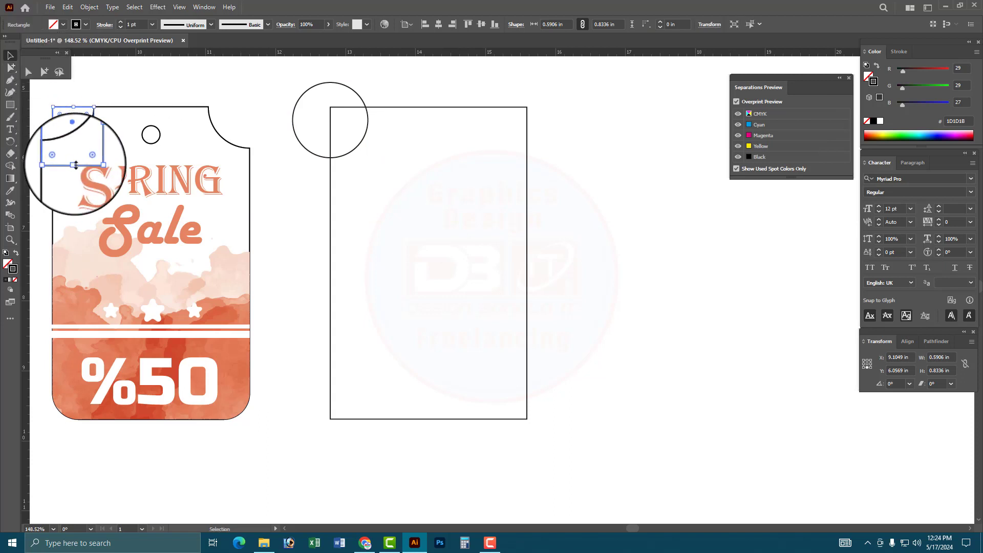
mouse_move(76, 165)
left_mouse_down()
mouse_move(74, 148)
mouse_move(255, 196)
left_mouse_up()
scroll(74, 148, "up", 5)
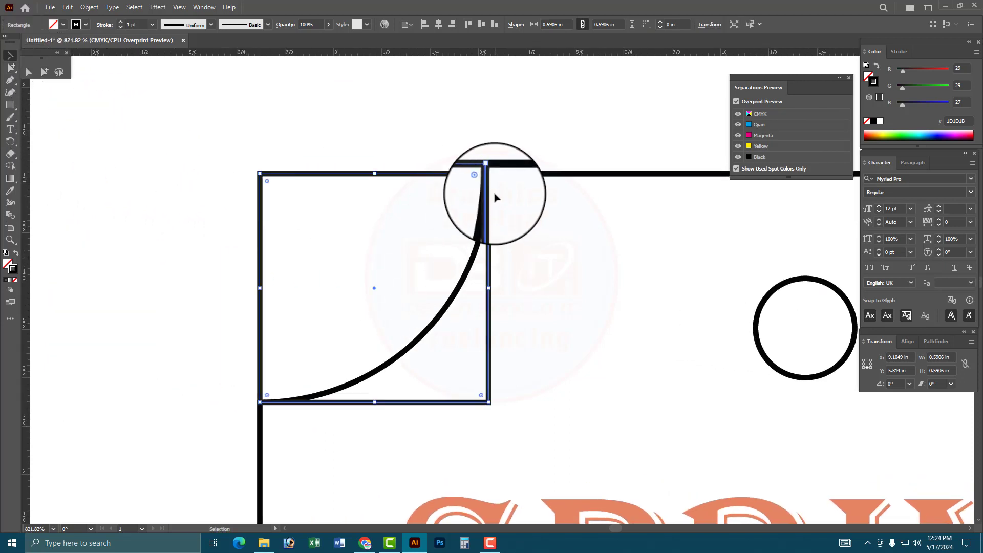
left_click(592, 298)
left_click(488, 177)
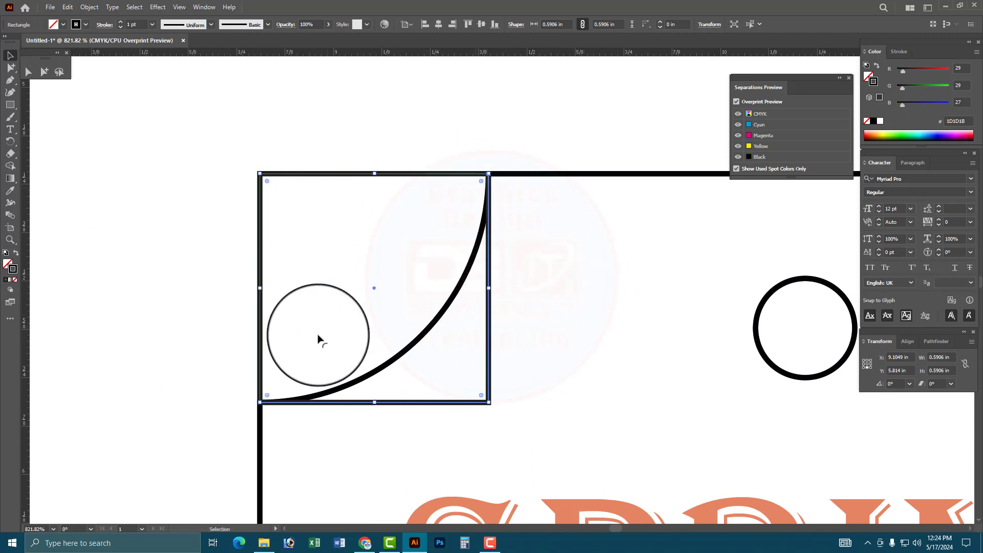
left_click(668, 249, "ctrl+alt")
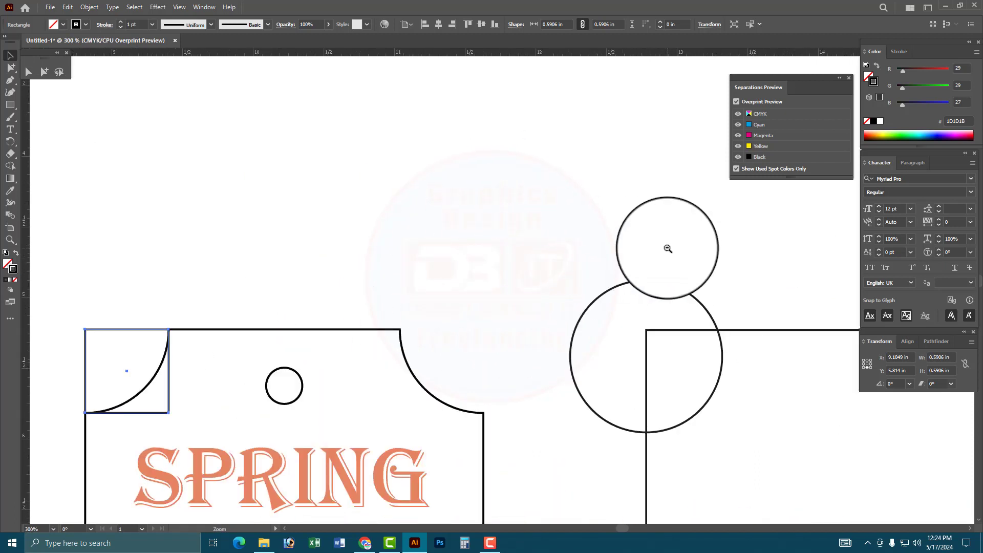
- Move the square onto the rectangle's corner and resize the circle to 0.9197 in to fit it
left_click(816, 329, "ctrl+alt")
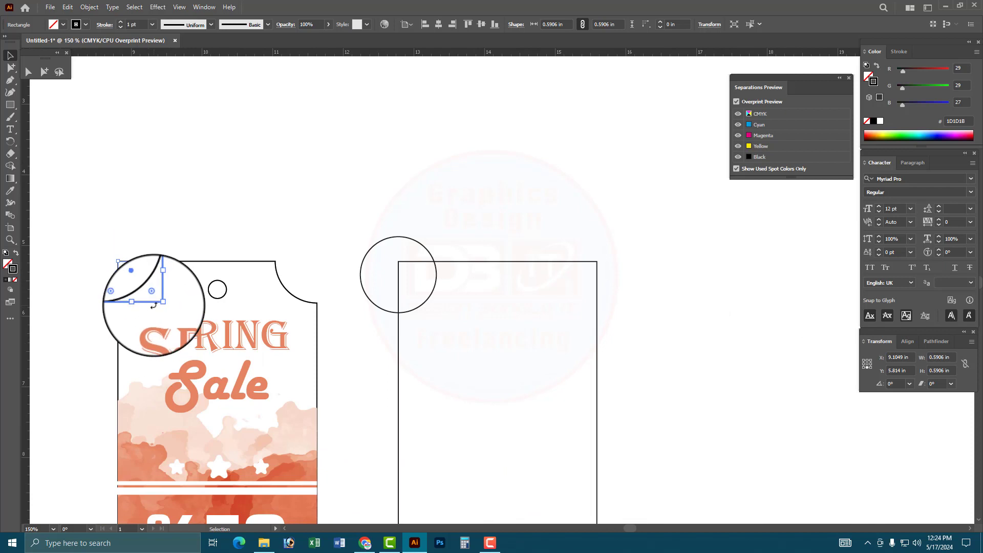
left_click_drag(159, 302, 433, 308)
left_click_drag(430, 312, 432, 325)
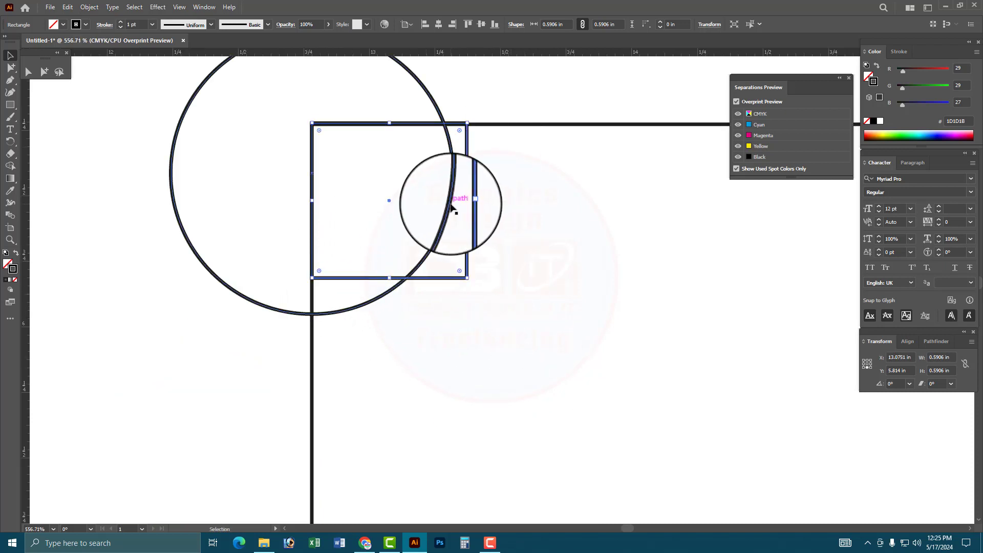
left_click_drag(449, 207, 474, 212)
left_click_drag(474, 176, 457, 176)
left_click_drag(443, 236, 461, 226)
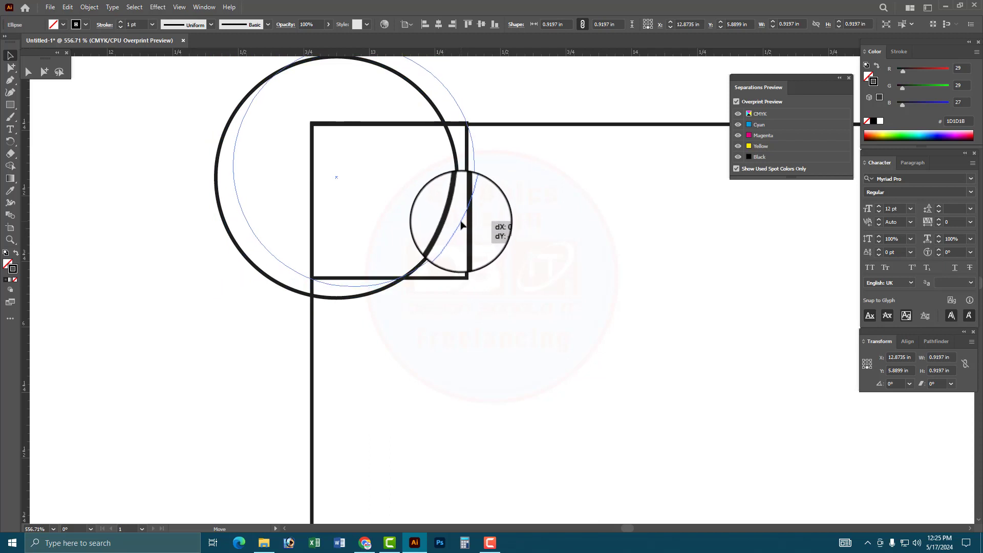
left_click_drag(460, 223, 461, 224)
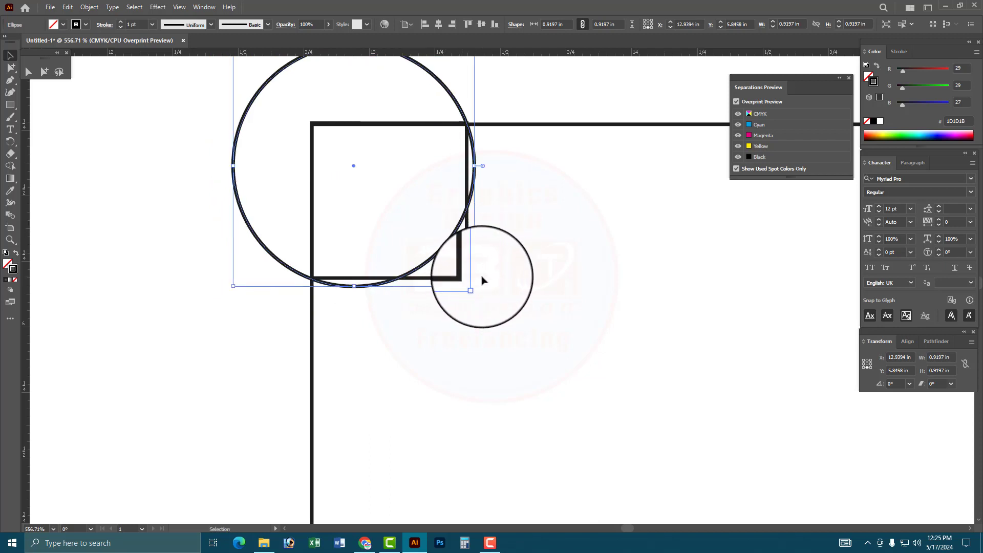
left_click(482, 280)
- Alt-drag a copy of the circle and snap it onto the rectangle's top-right corner
left_click(553, 263, "ctrl+alt")
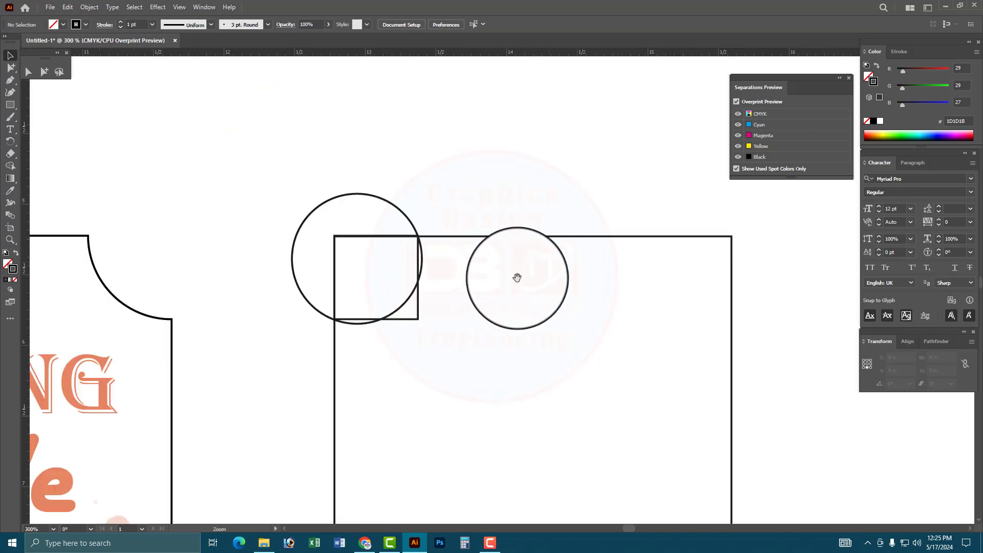
left_click(405, 299)
left_click_drag(420, 324, 730, 318)
left_click(614, 299)
left_click_drag(614, 293, 654, 296)
key("ctrl+plus")
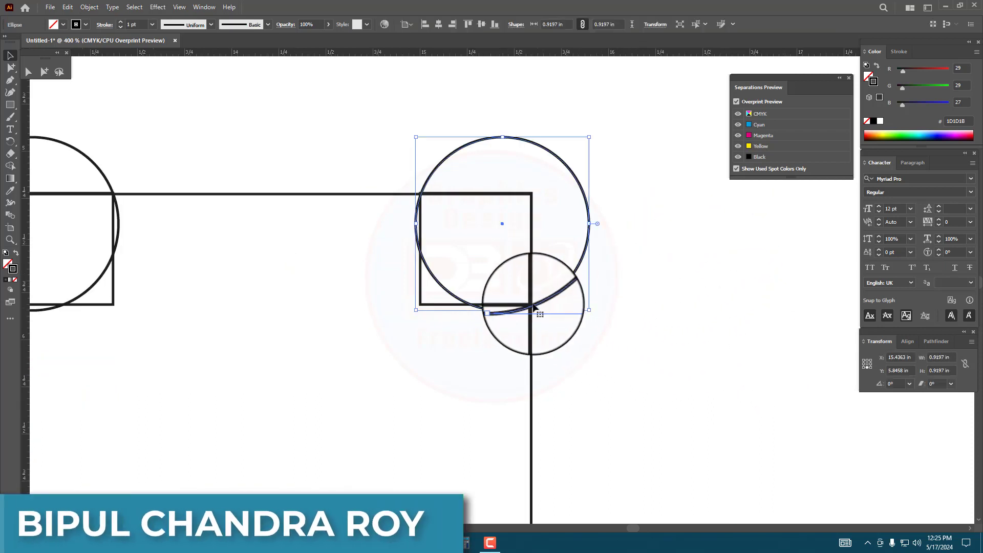
key("ctrl+minus")
key("ctrl+minus")
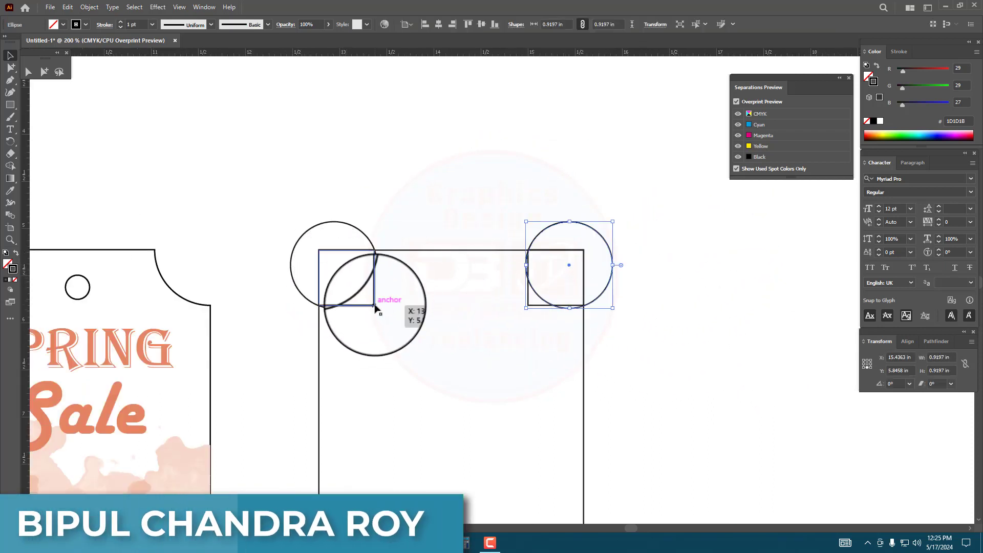
mouse_move(376, 308)
left_mouse_down()
mouse_move(529, 310)
mouse_move(453, 341)
mouse_move(467, 266)
left_mouse_up()
key("ctrl+minus")
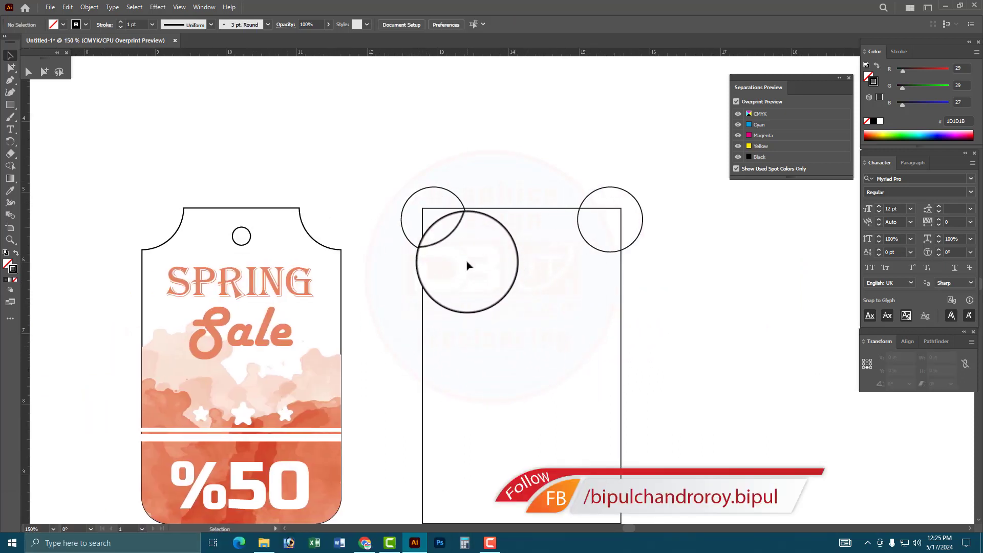
- Select the rectangle and both circles, try Pathfinder Divide and Unite, then undo
left_click_drag(390, 155, 679, 267)
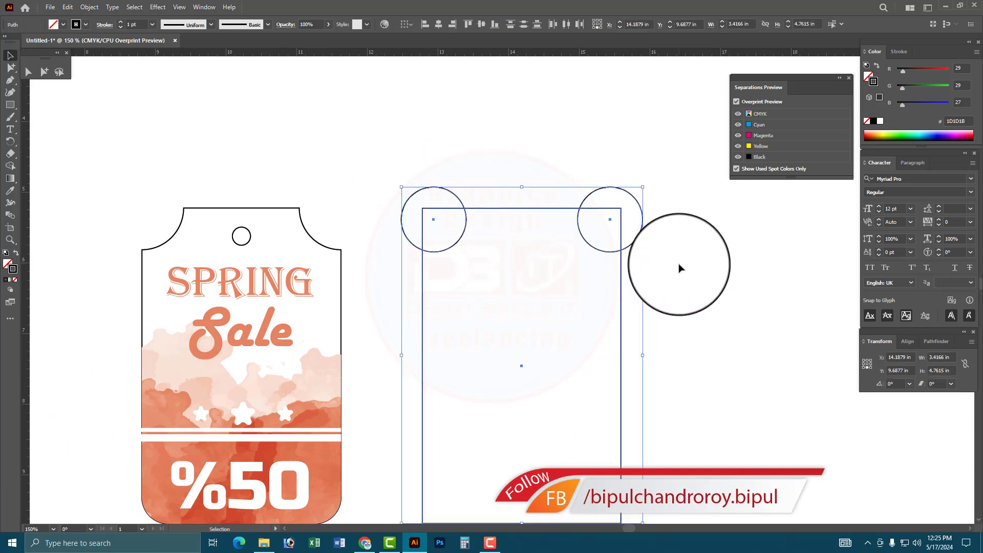
mouse_move(532, 390)
left_mouse_down()
mouse_move(588, 323)
mouse_move(568, 347)
left_mouse_up()
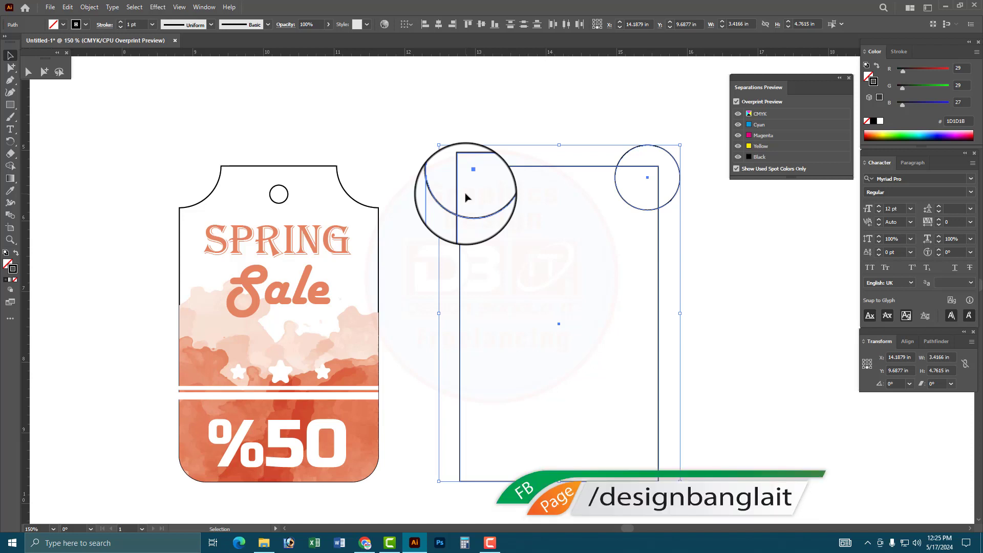
left_click(936, 344)
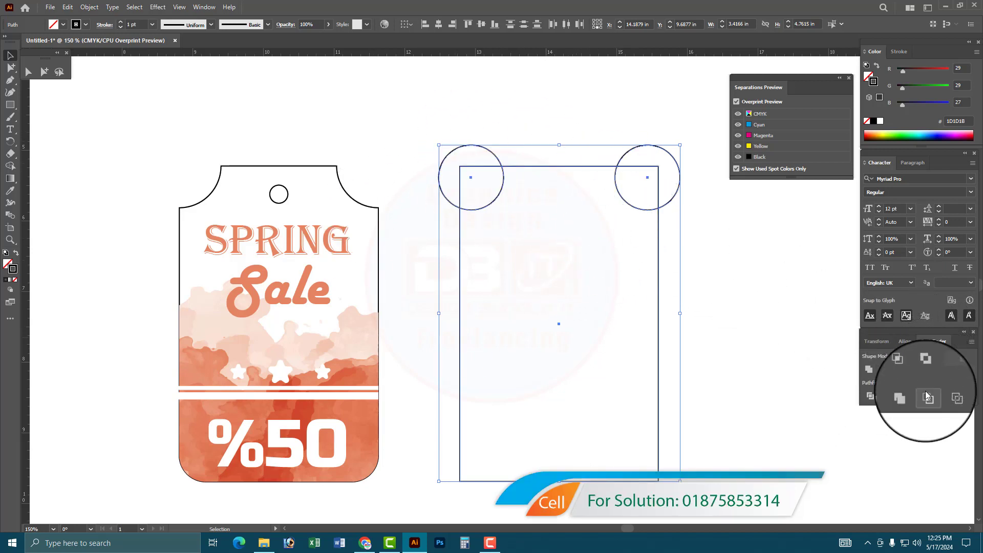
left_click(867, 397)
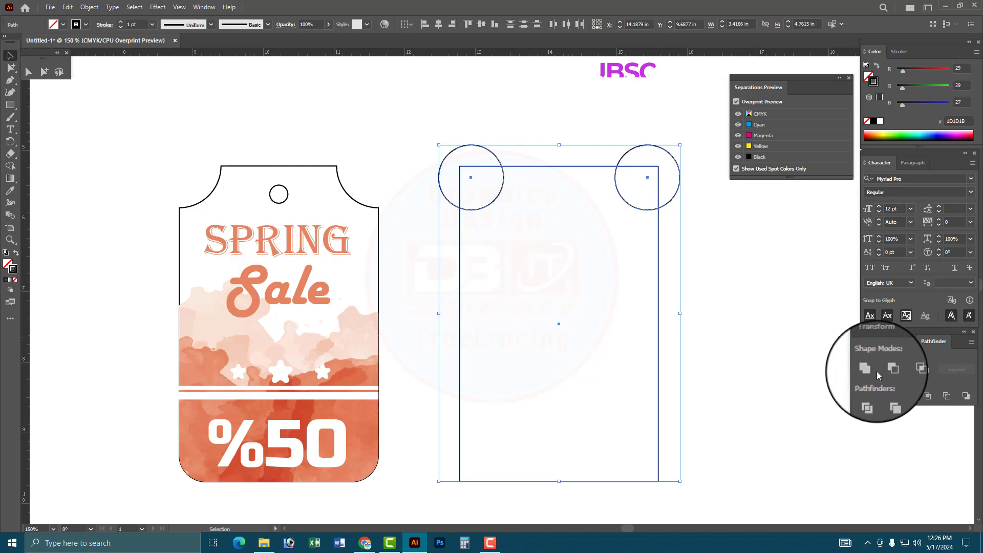
left_click(865, 368)
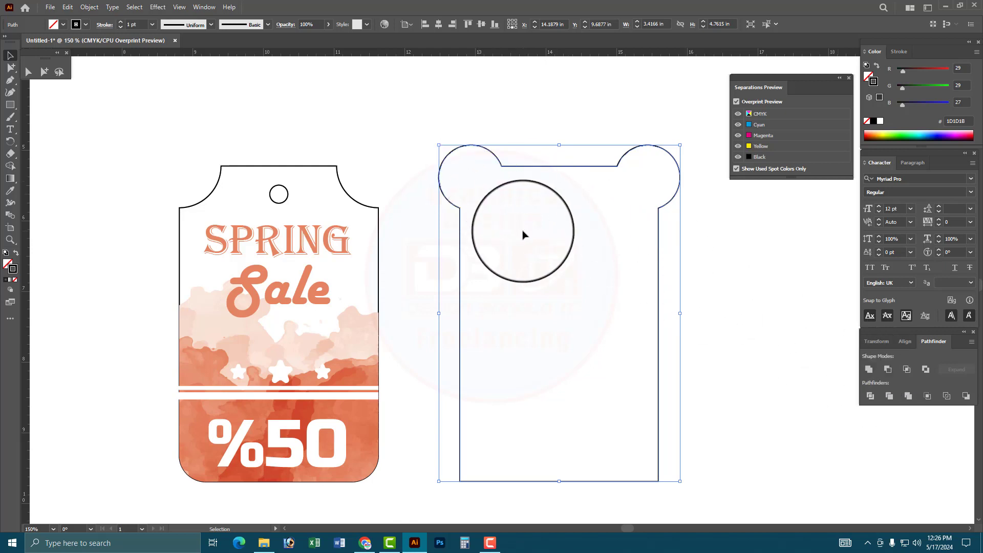
key("a")
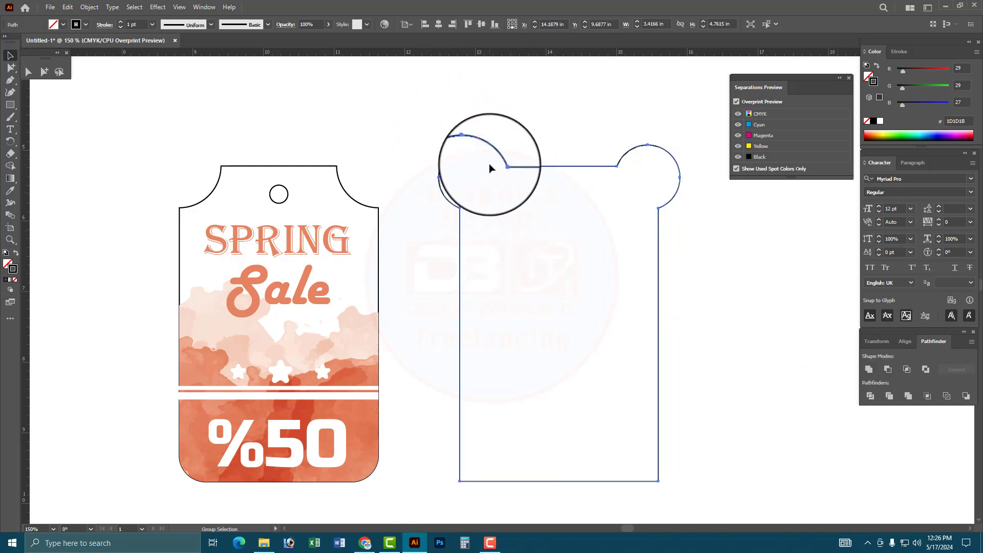
key("ctrl+z")
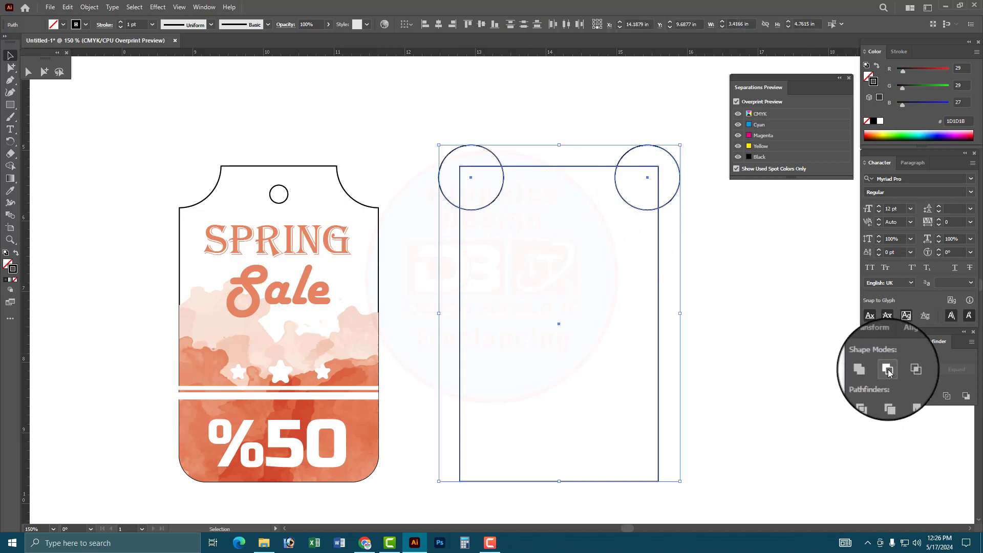
- Test Intersect, Exclude and Trim, then apply Minus Front to notch both top corners
left_click(887, 369)
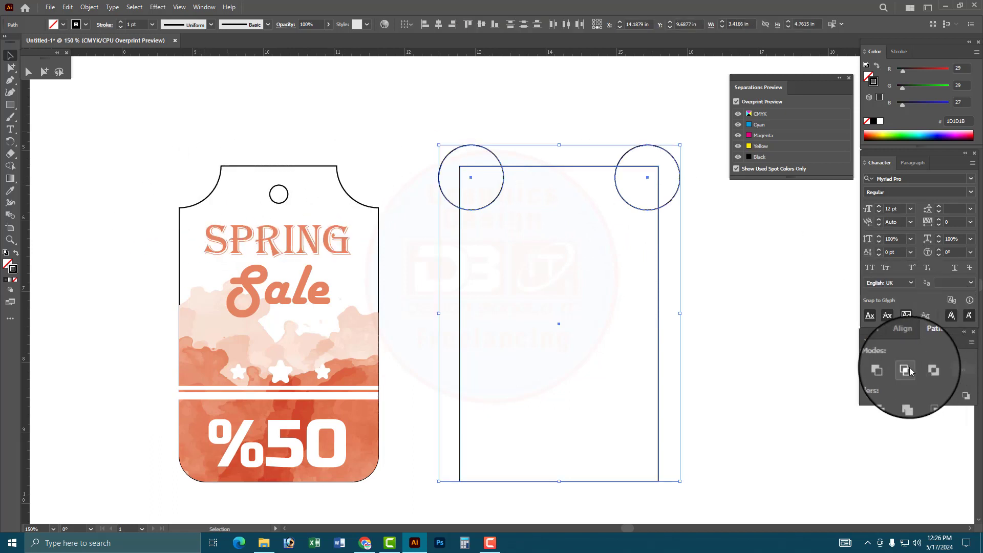
left_click(909, 371)
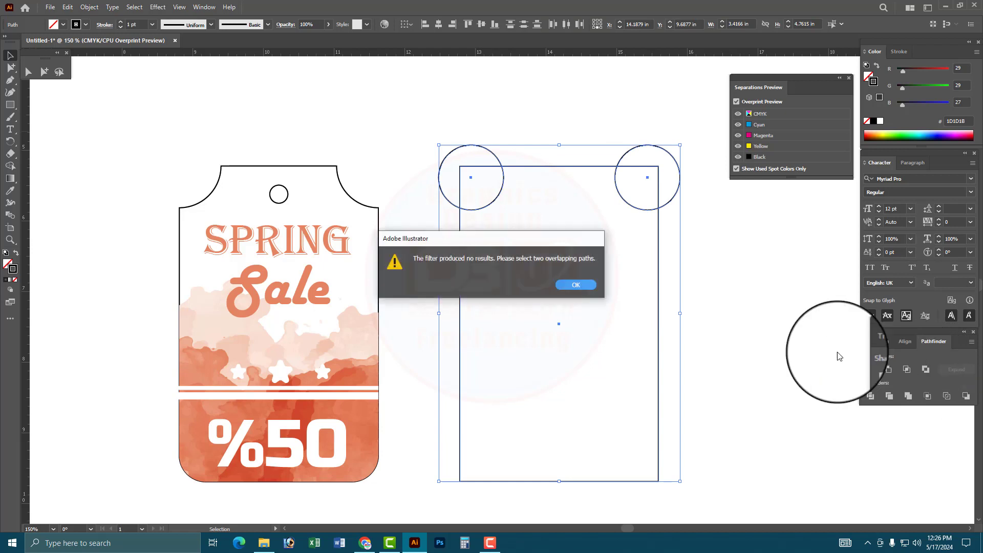
left_click(570, 285)
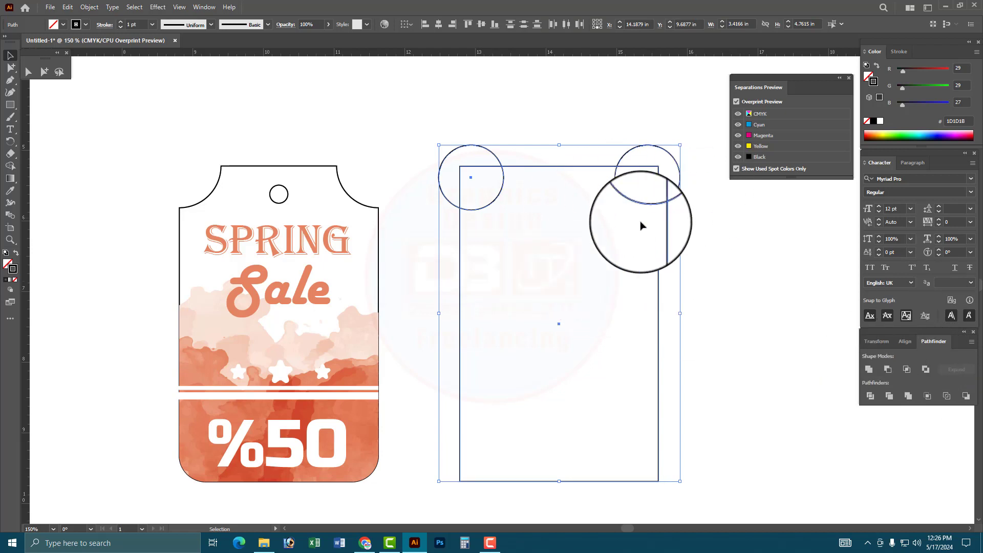
left_click(926, 371)
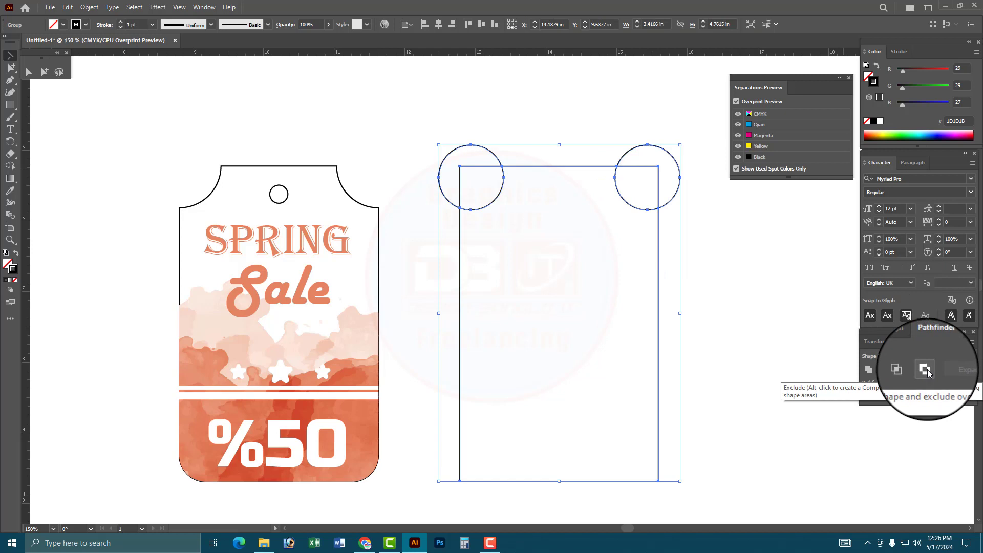
key("ctrl")
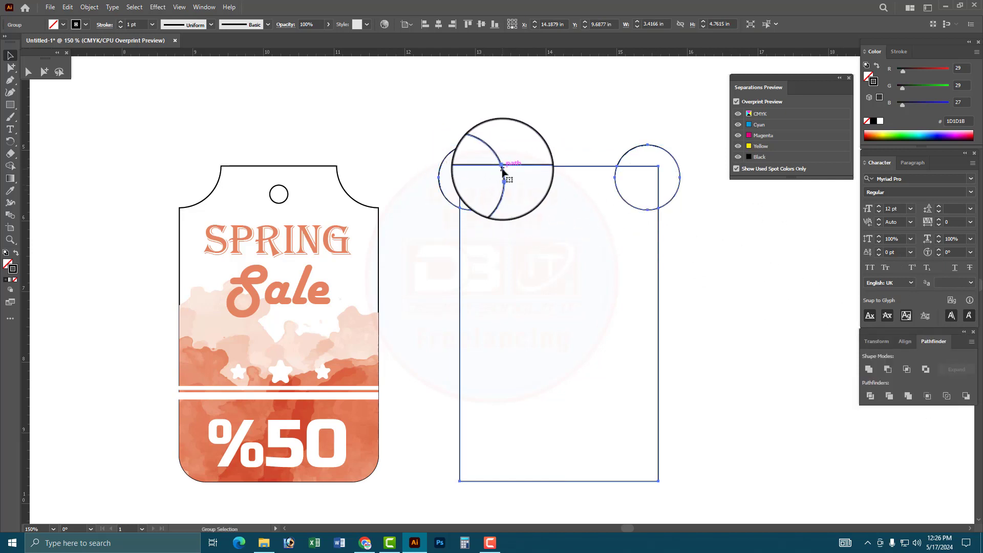
key("ctrl+z")
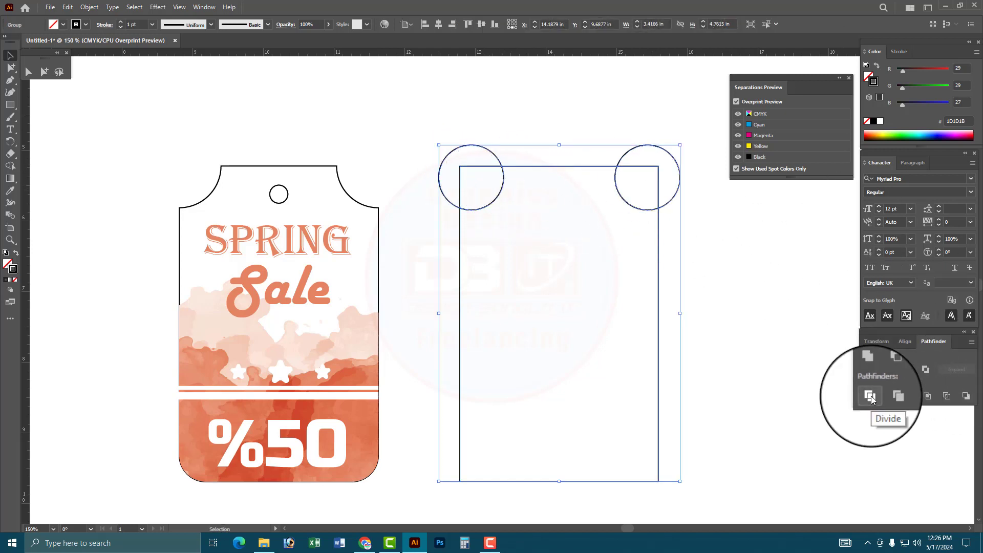
key("ctrl+z")
left_click(890, 399)
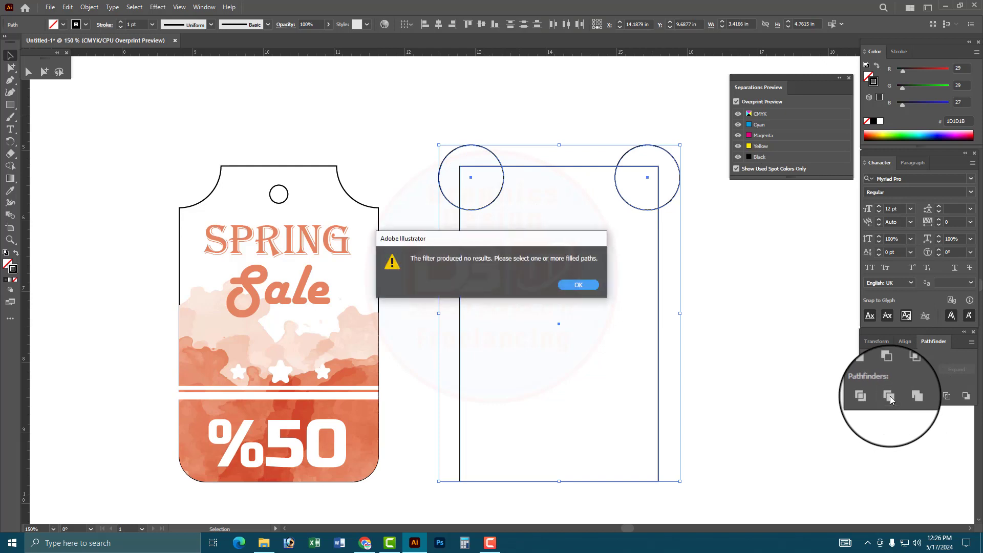
left_click(575, 278)
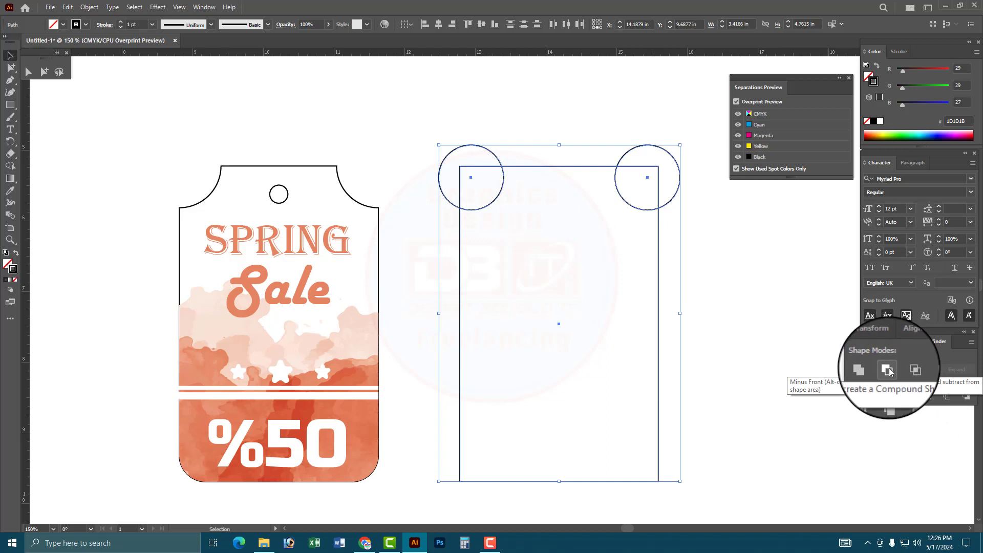
left_click(888, 370)
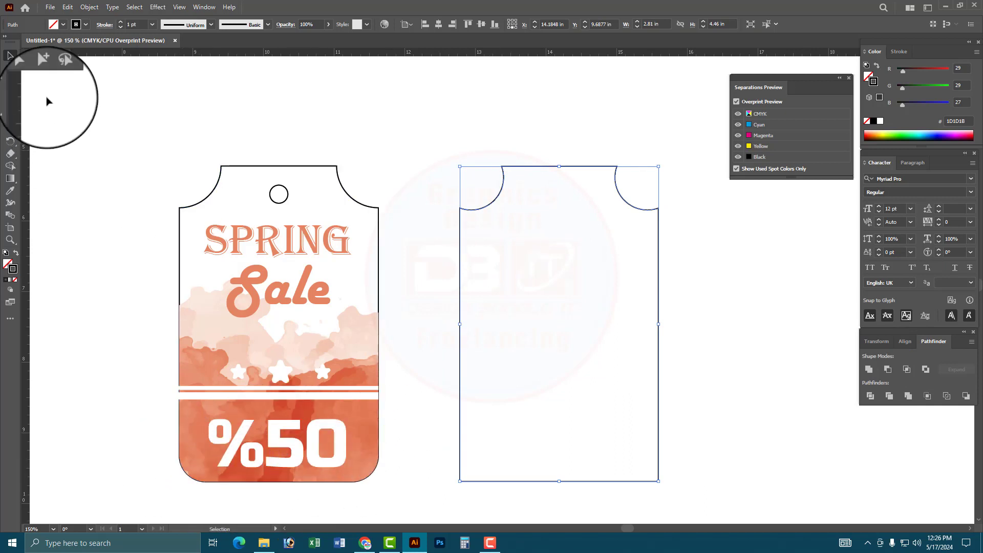
- Round the outline's two bottom corners with the Direct Selection corner widget
left_click(10, 67)
left_click_drag(446, 444, 744, 514)
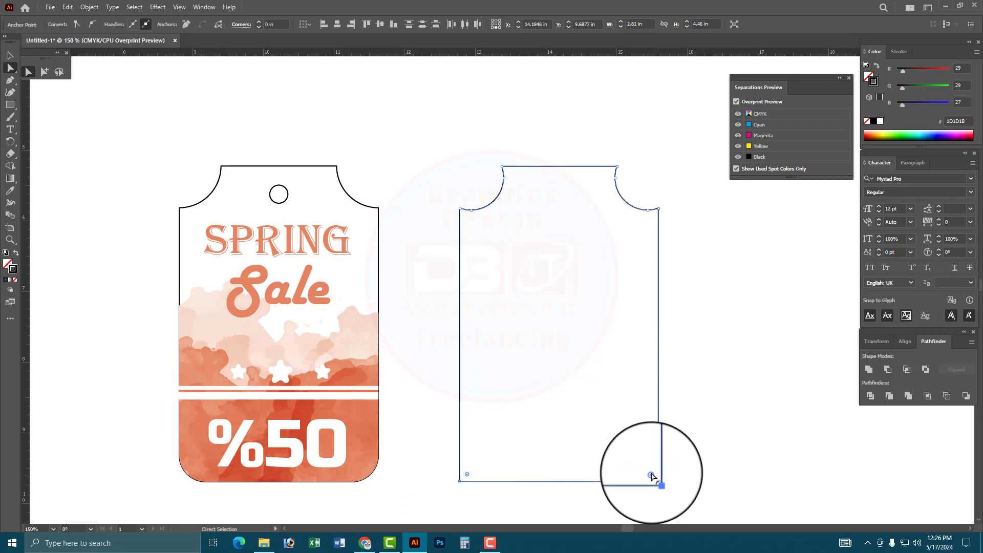
left_click_drag(651, 475, 579, 361)
left_click(701, 445)
left_click_drag(768, 465, 439, 313)
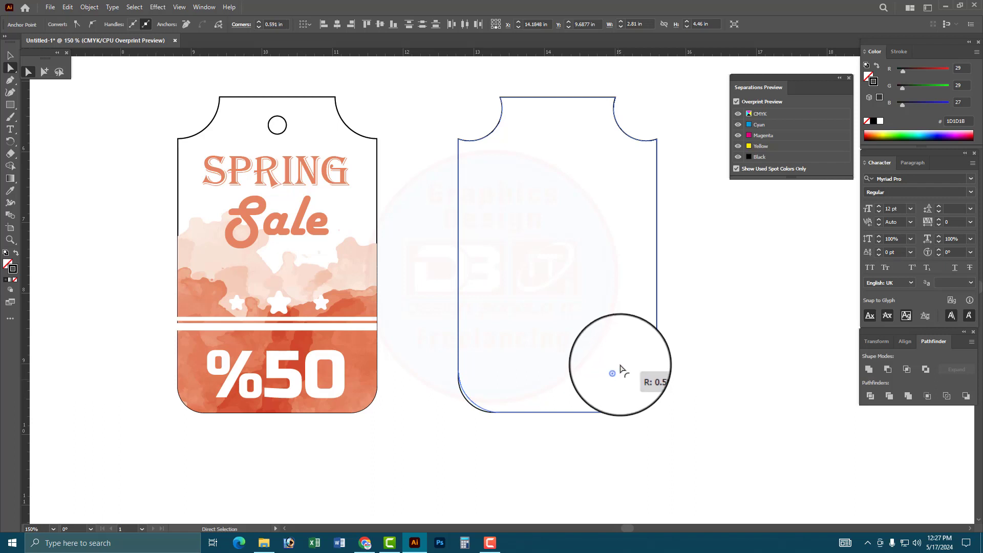
left_click(729, 366)
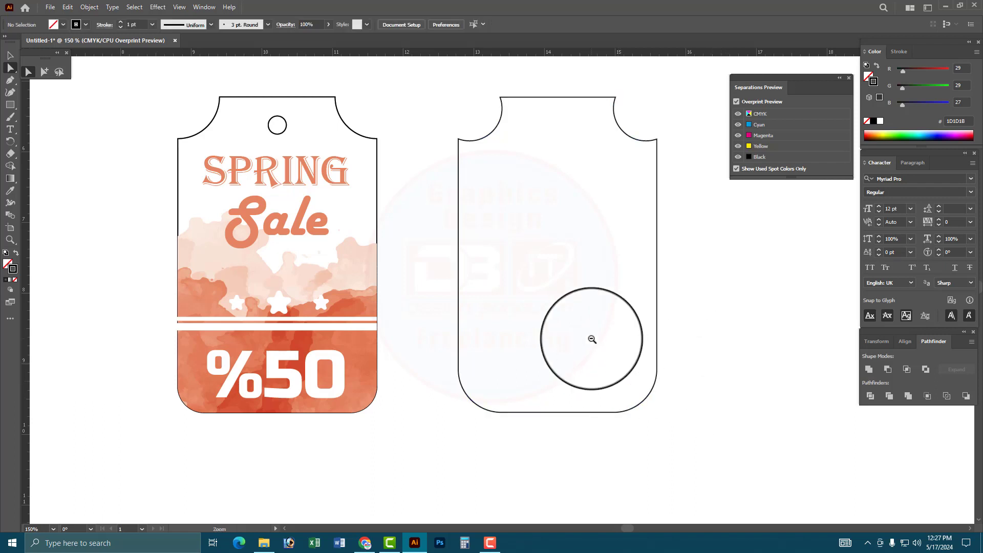
- Compare both tags and select the notched outline path with Group Selection
left_click(592, 336, "alt")
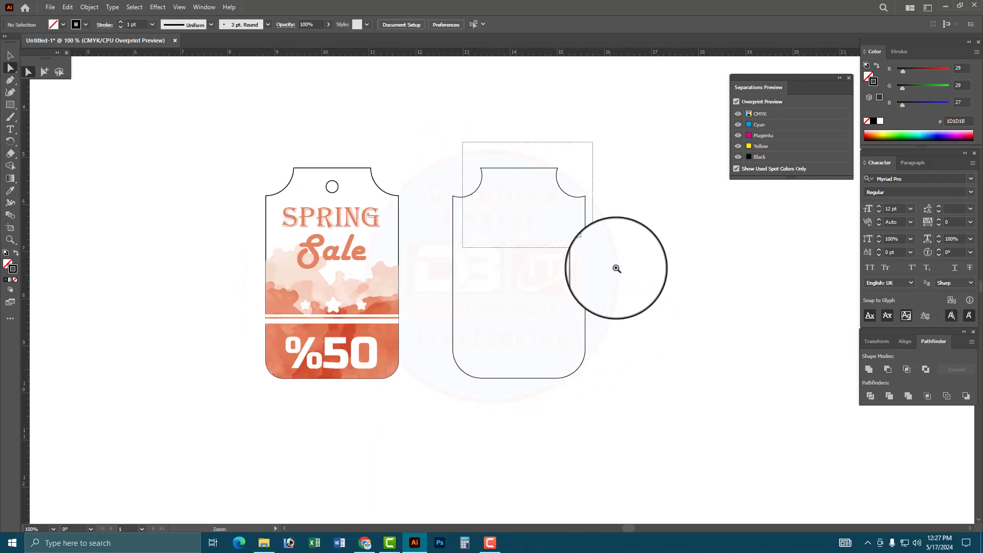
left_click_drag(461, 143, 590, 272)
left_click(498, 358, "alt")
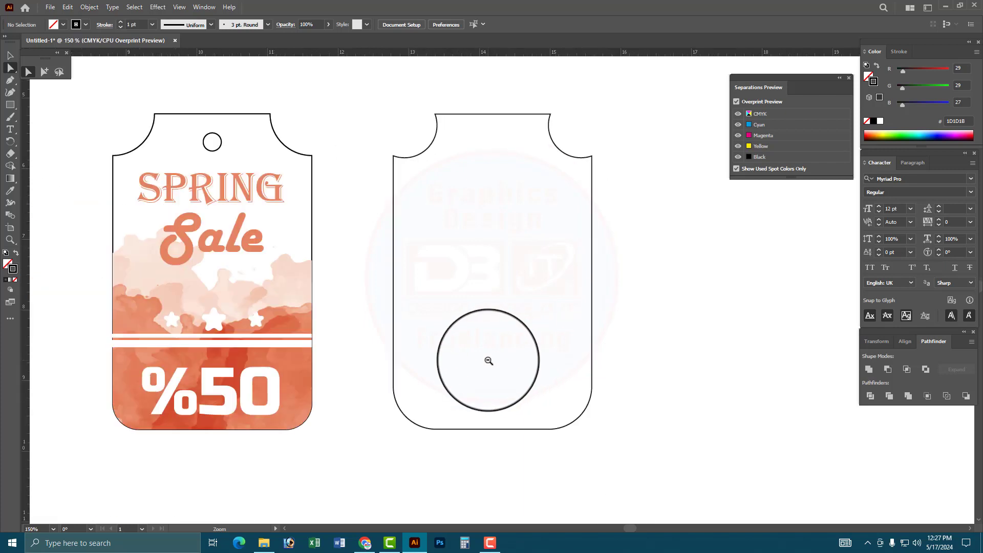
left_click(524, 335, "alt")
left_click(10, 55)
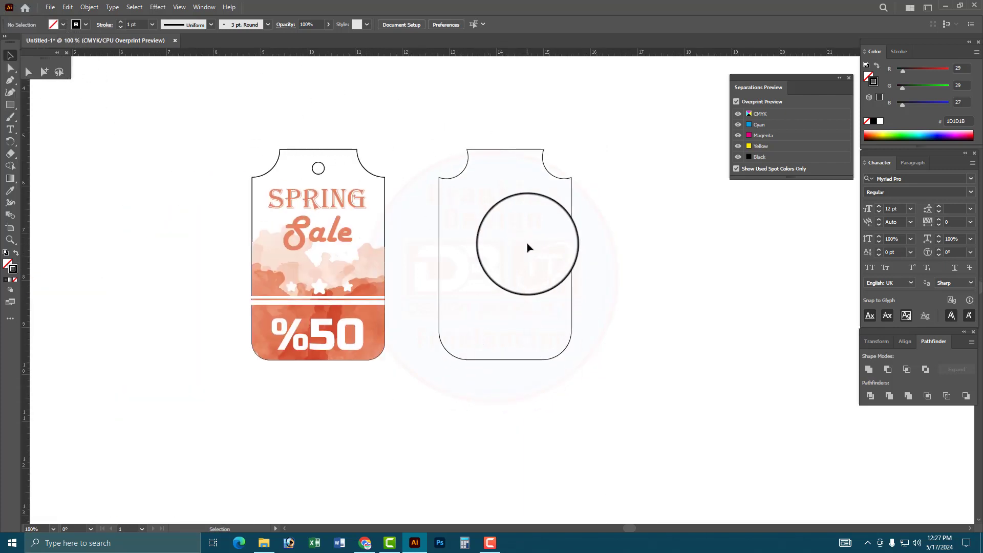
left_click(515, 245)
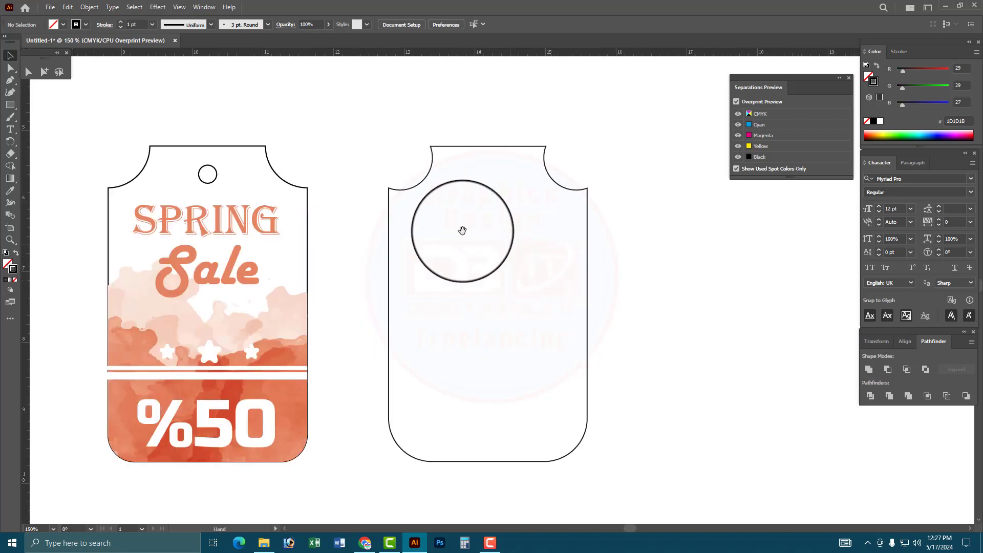
left_click(44, 71)
left_click(534, 209)
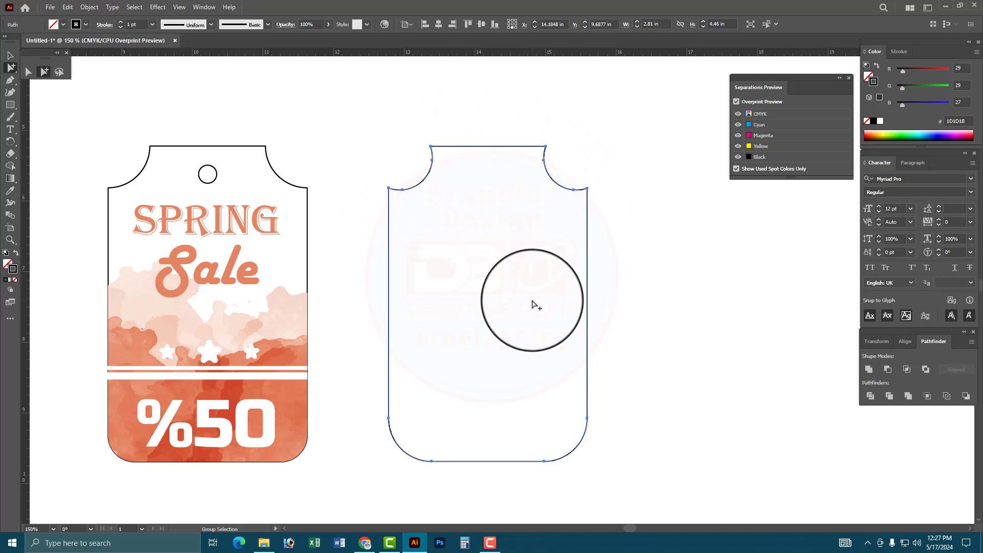
- Apply Object > Path > Offset Path to the tag outline, then check both contours
left_click(89, 7)
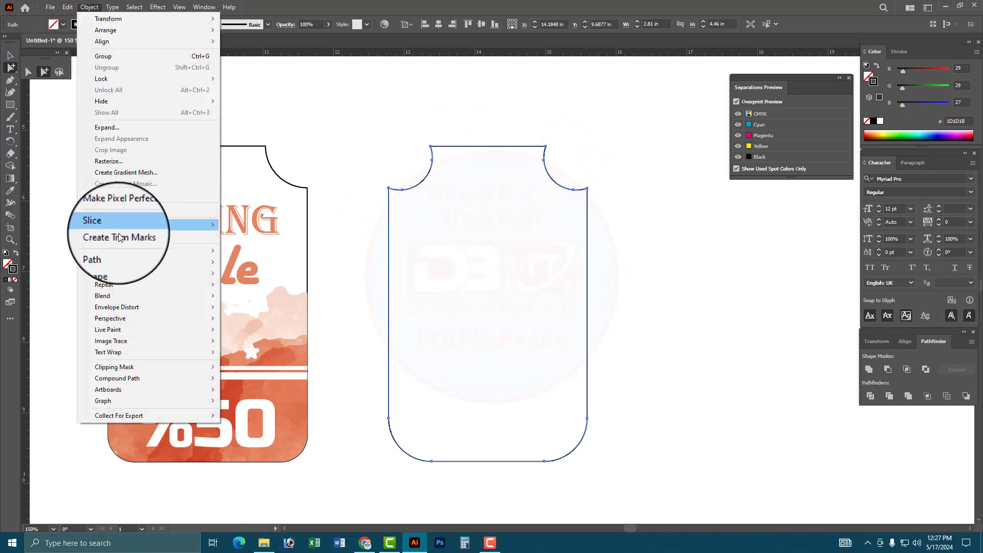
left_click(260, 286)
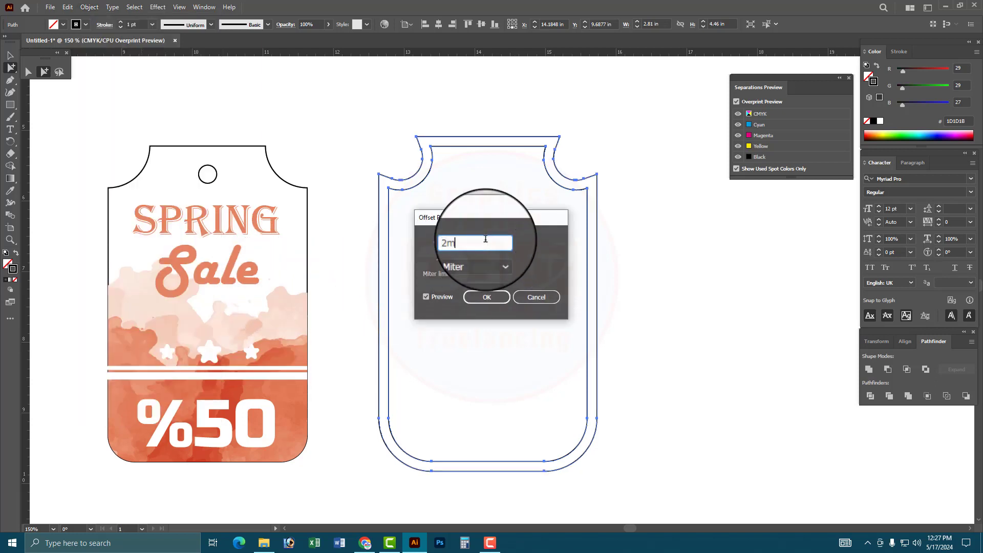
left_click(490, 297)
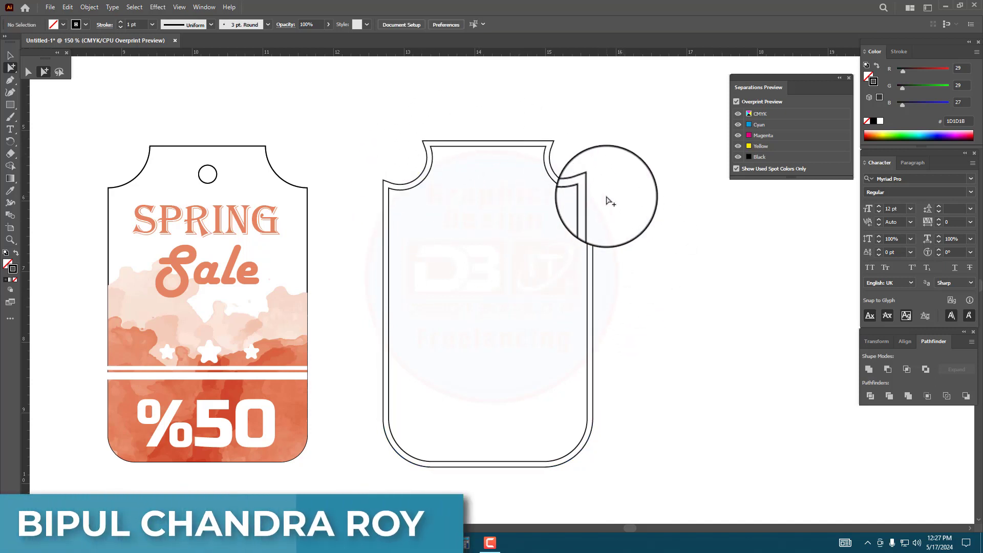
left_click(430, 174)
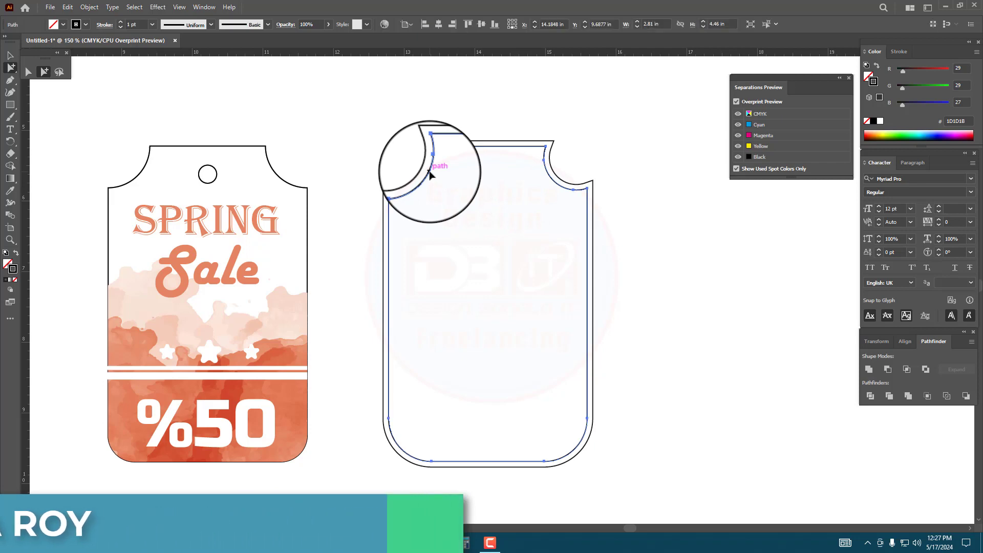
left_click_drag(409, 147, 452, 206)
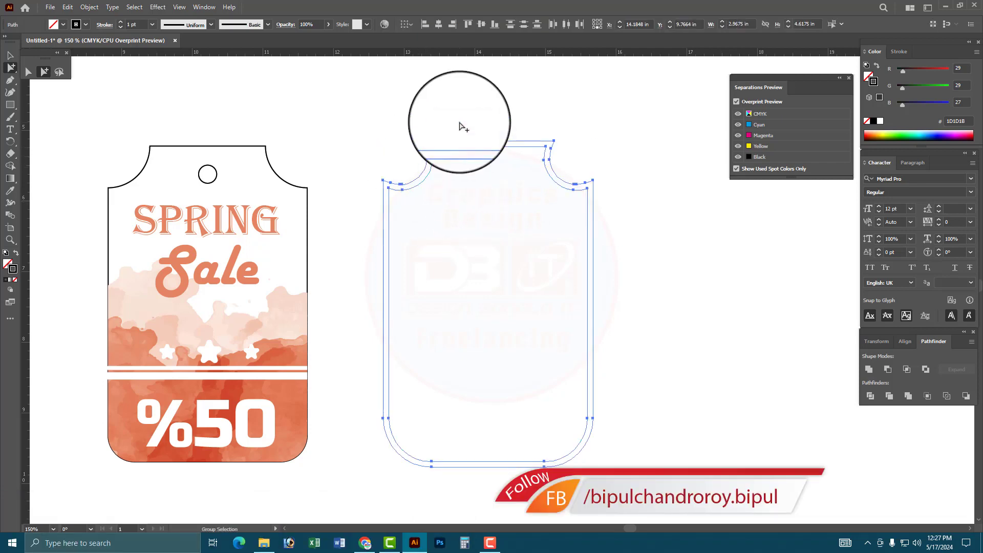
left_click(463, 127)
left_click(10, 55)
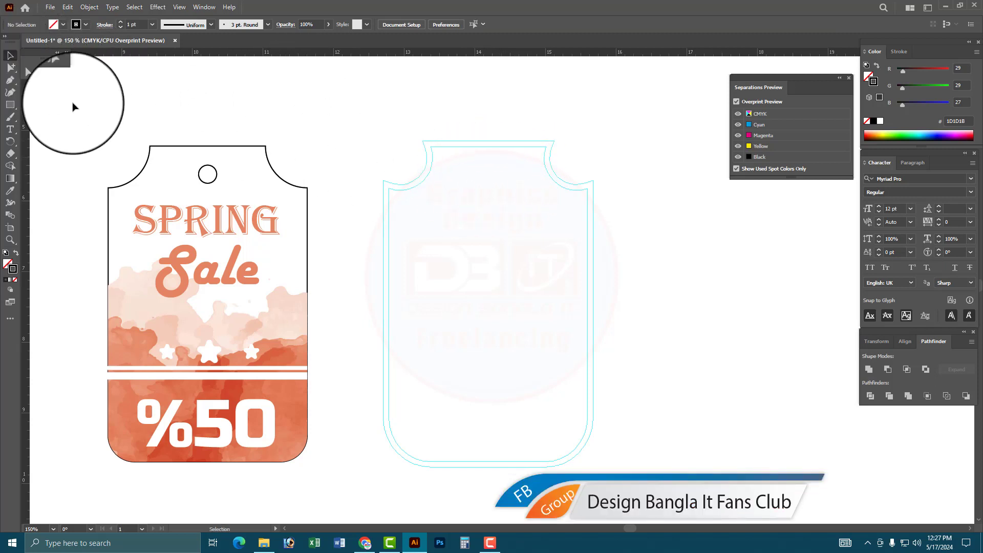
- Draw a small hole circle near the top of the right tag and size it
right_click(10, 105)
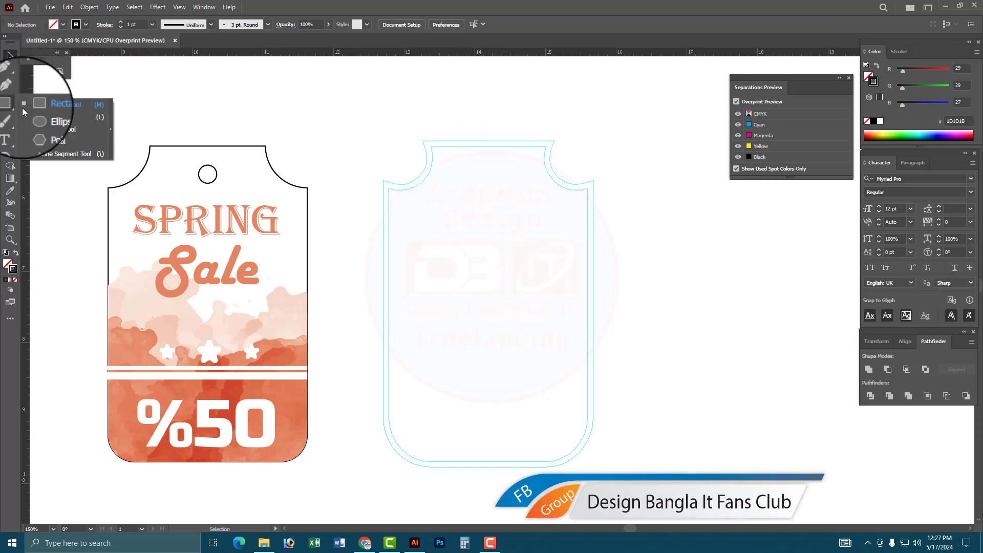
left_click(52, 116)
left_click_drag(482, 159, 492, 169)
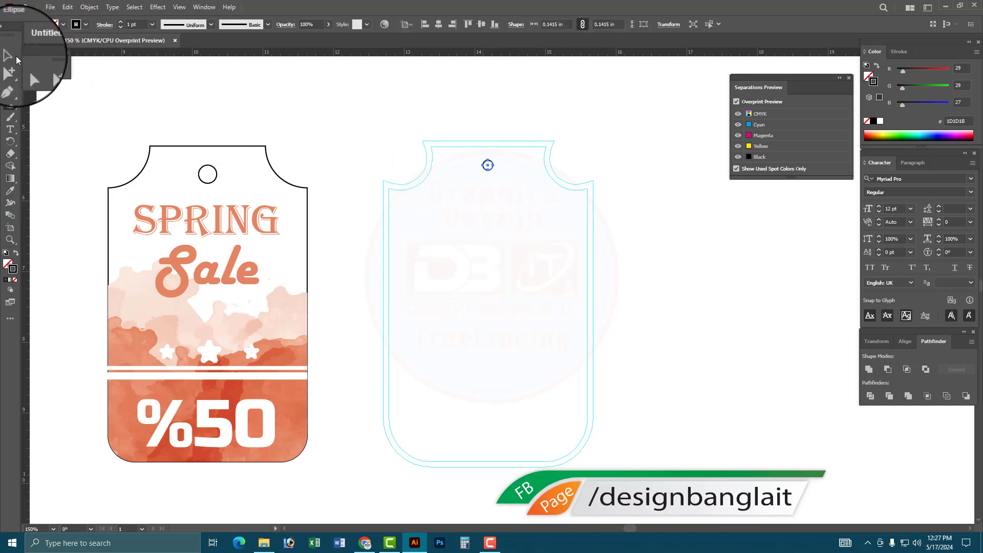
left_click(11, 56)
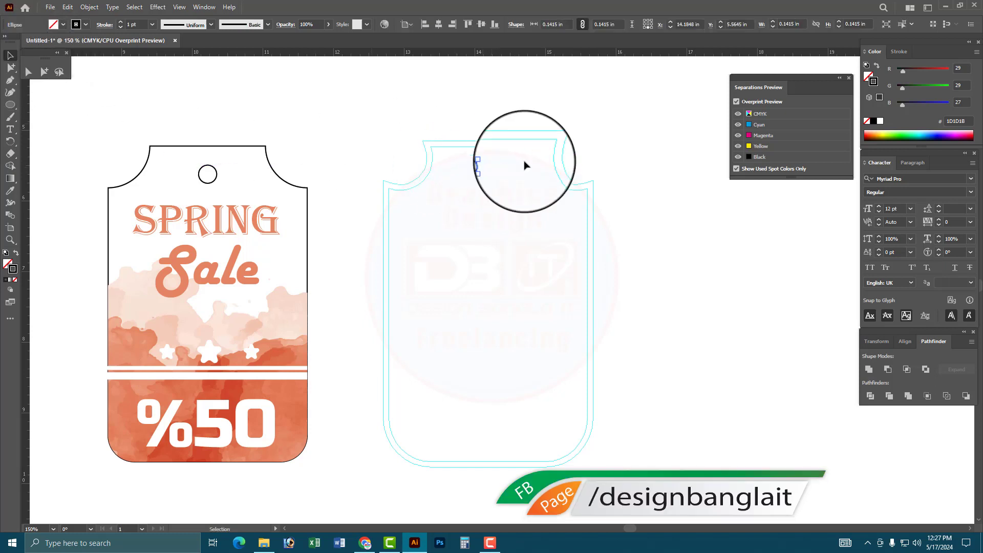
left_click(882, 343)
left_click(918, 358)
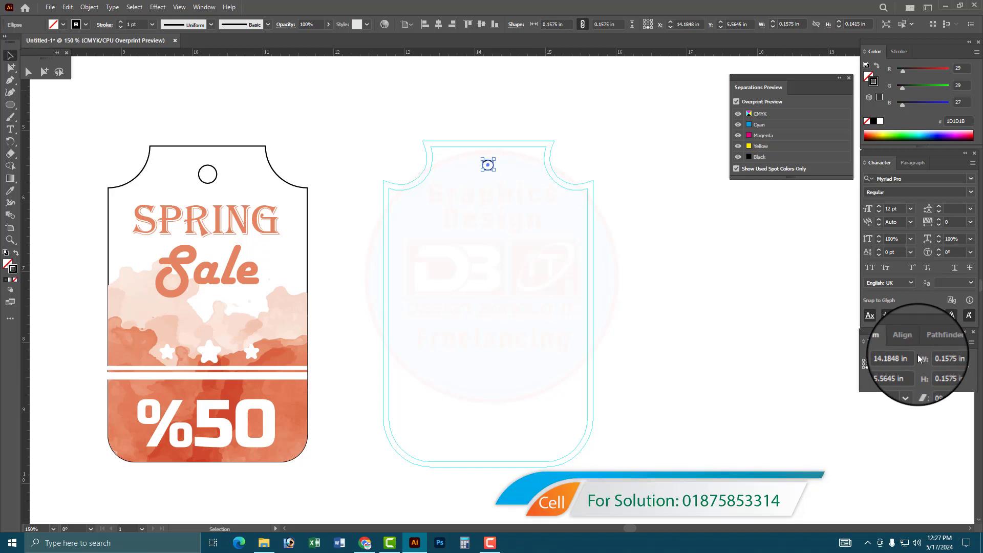
left_click_drag(487, 164, 487, 159)
key("ctrl+k")
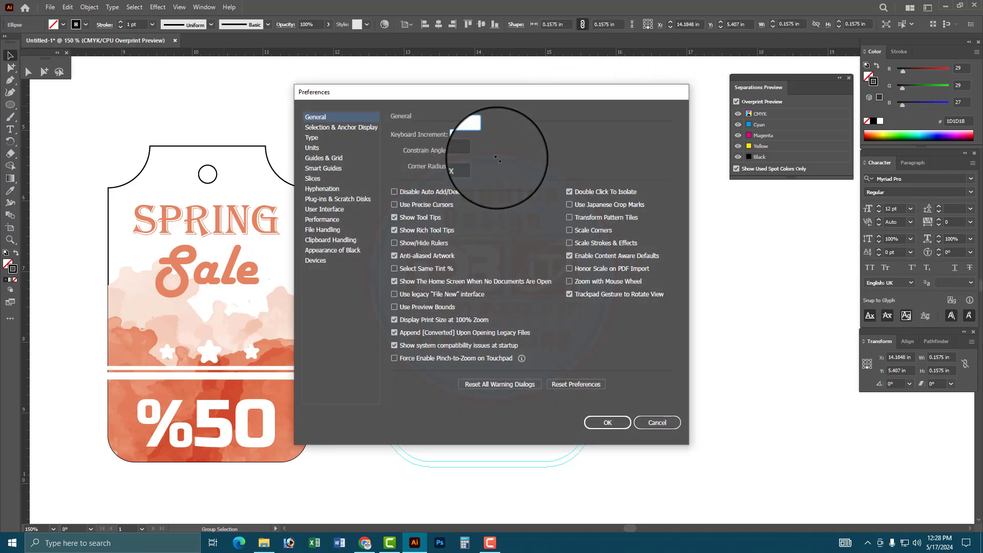
key("Return")
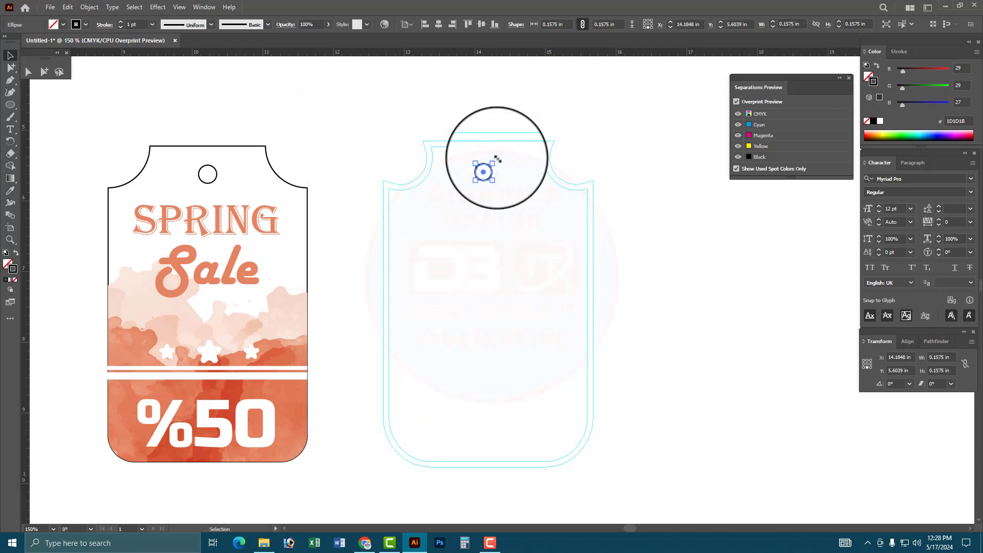
- Centre-align the hole circle with the right tag's outline
left_click_drag(463, 99, 522, 208)
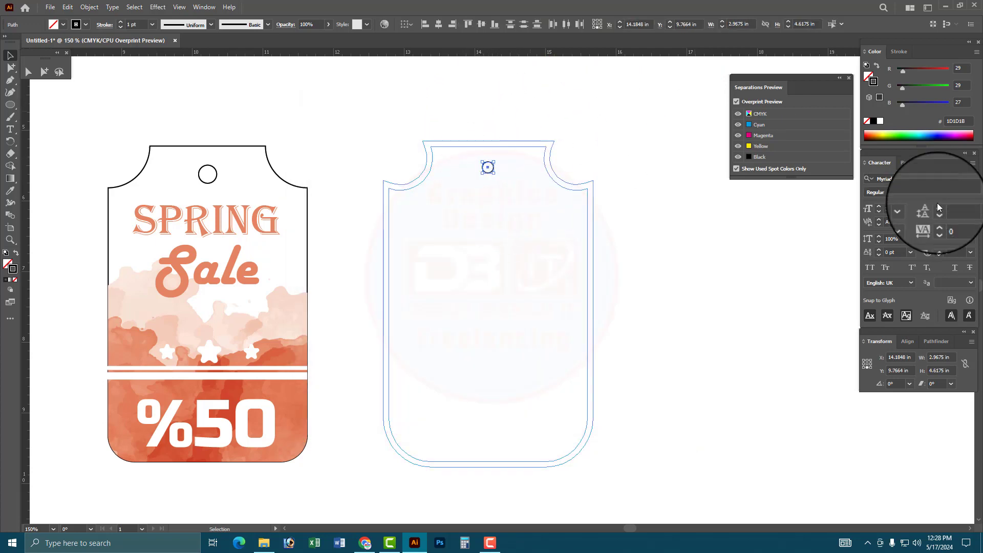
left_click(907, 341)
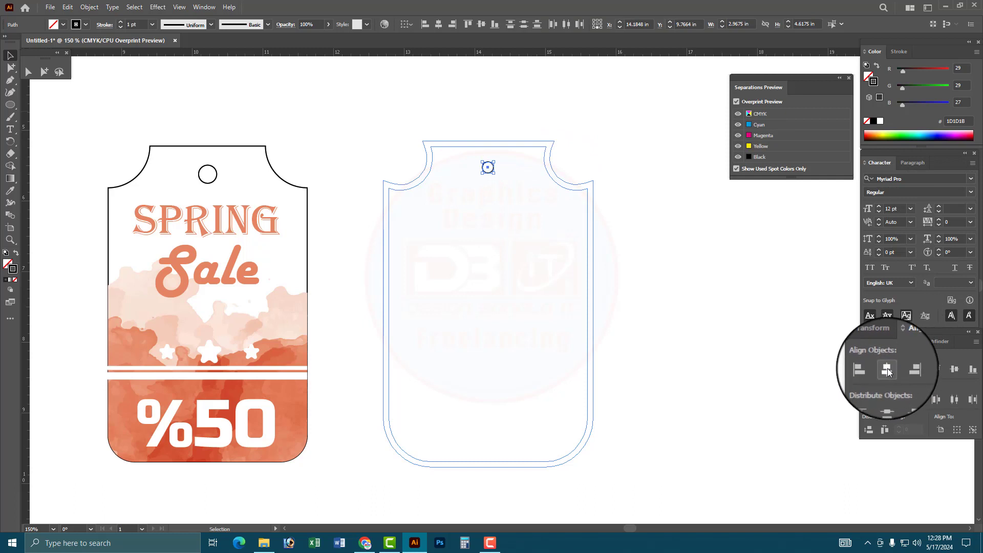
left_click(450, 108)
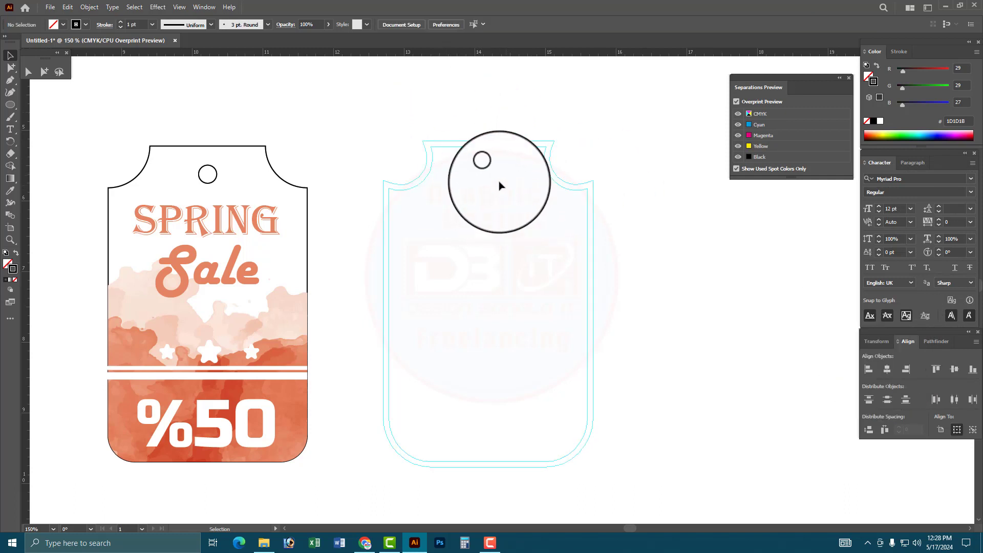
left_click(465, 163)
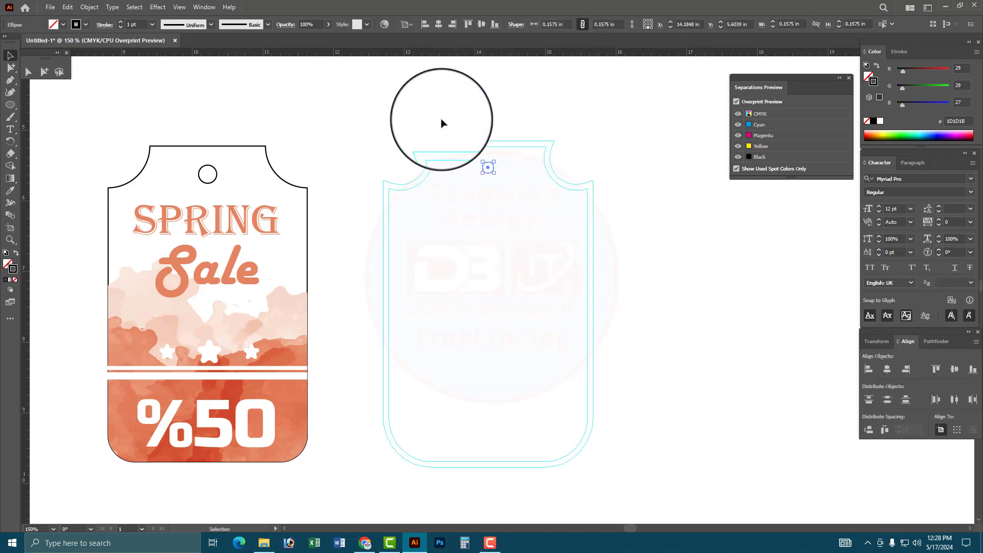
left_click_drag(441, 140, 544, 267)
left_click(520, 199)
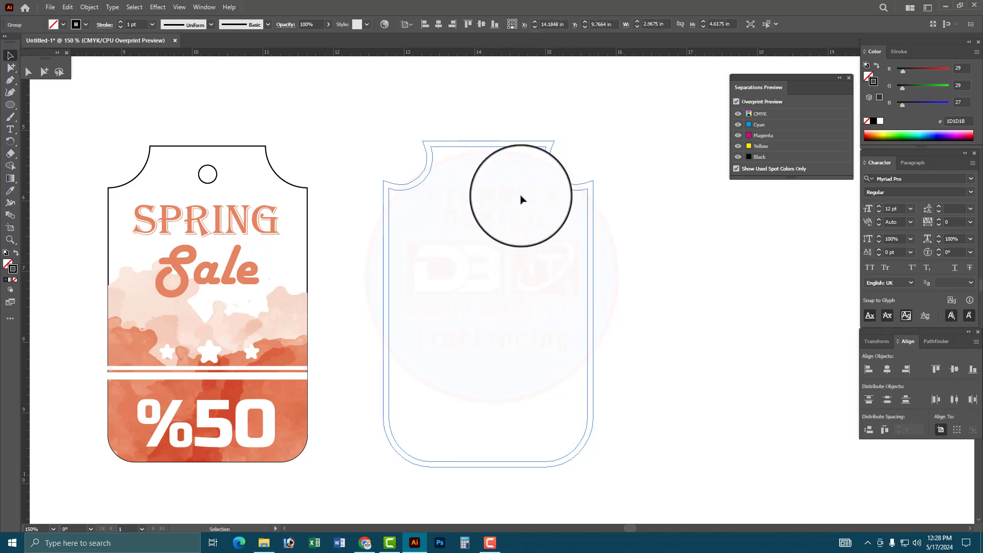
mouse_move(686, 248)
left_mouse_down()
mouse_move(527, 270)
mouse_move(554, 261)
left_mouse_up()
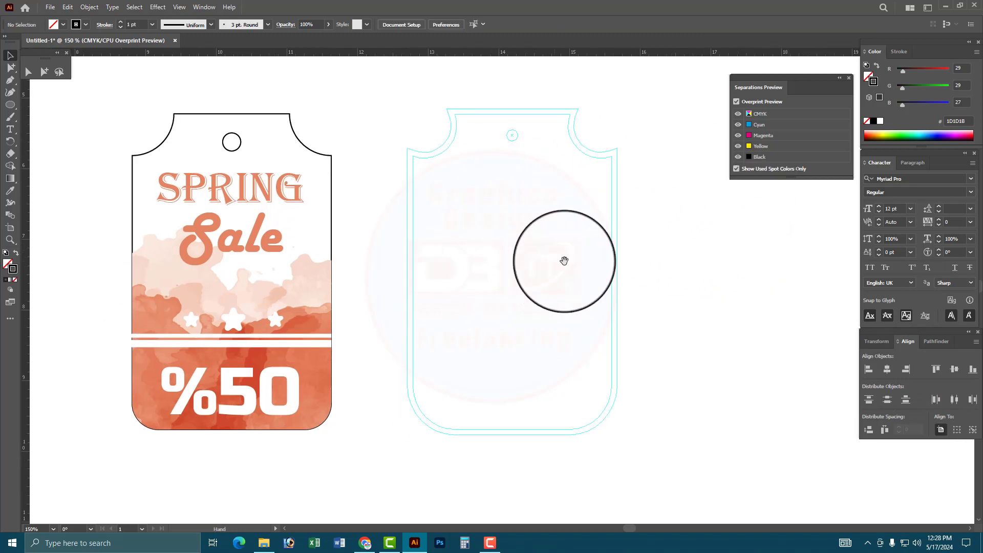
left_click(594, 287)
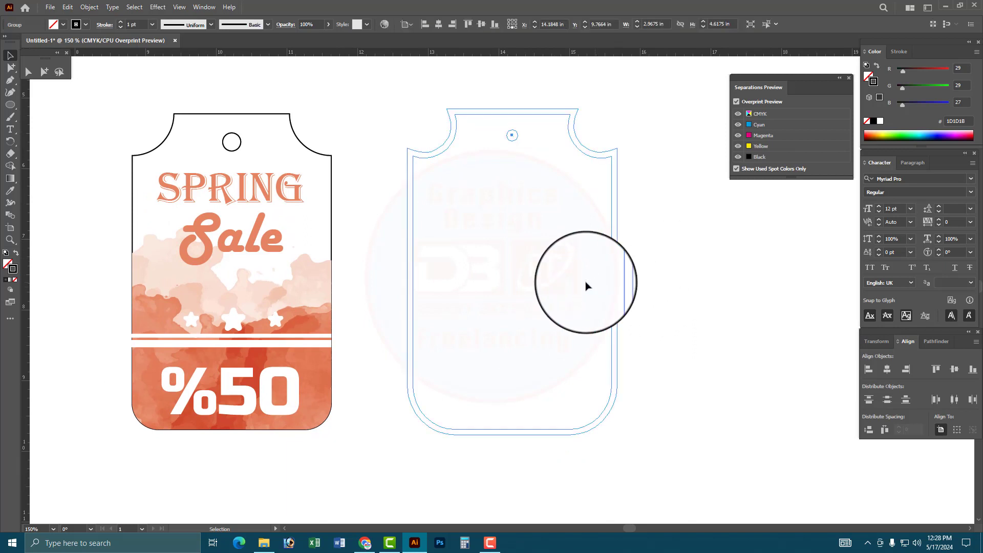
- Alt-drag a copy of the SPRING Sale text from the left tag onto the right tag
left_click(274, 247)
left_click_drag(298, 249, 534, 242)
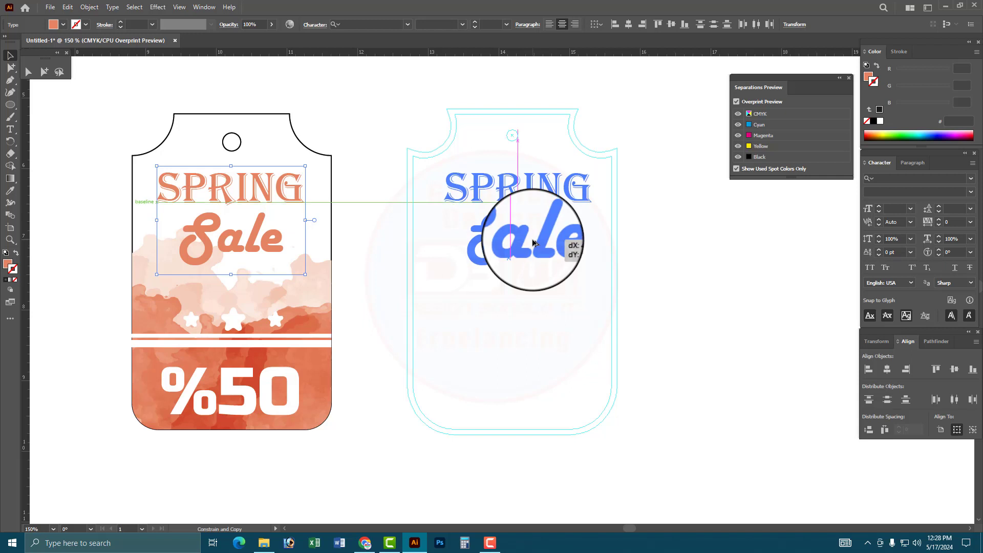
left_click_drag(533, 242, 532, 242)
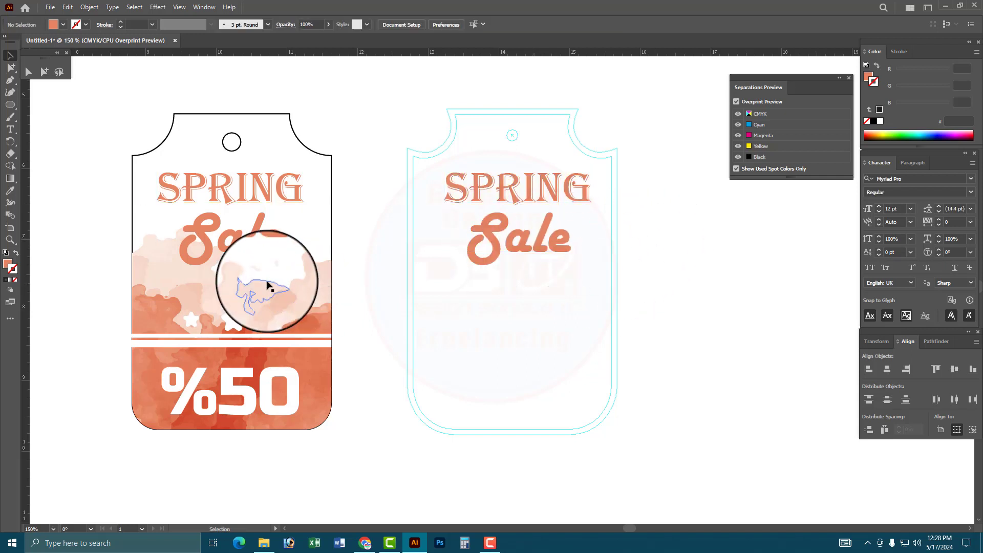
- Copy the left tag's masked watercolour group and release its clipping mask
left_click(313, 275)
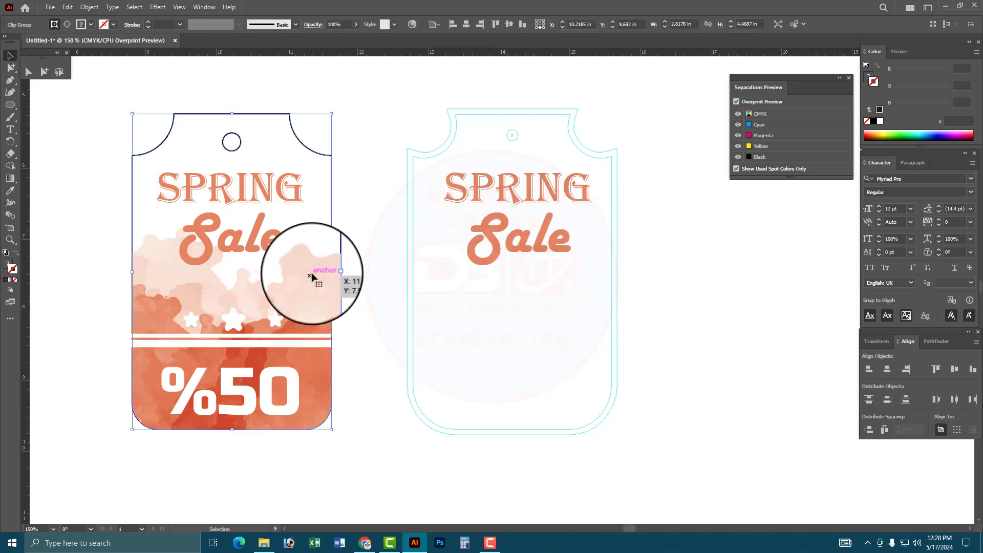
left_click_drag(313, 276, 572, 282)
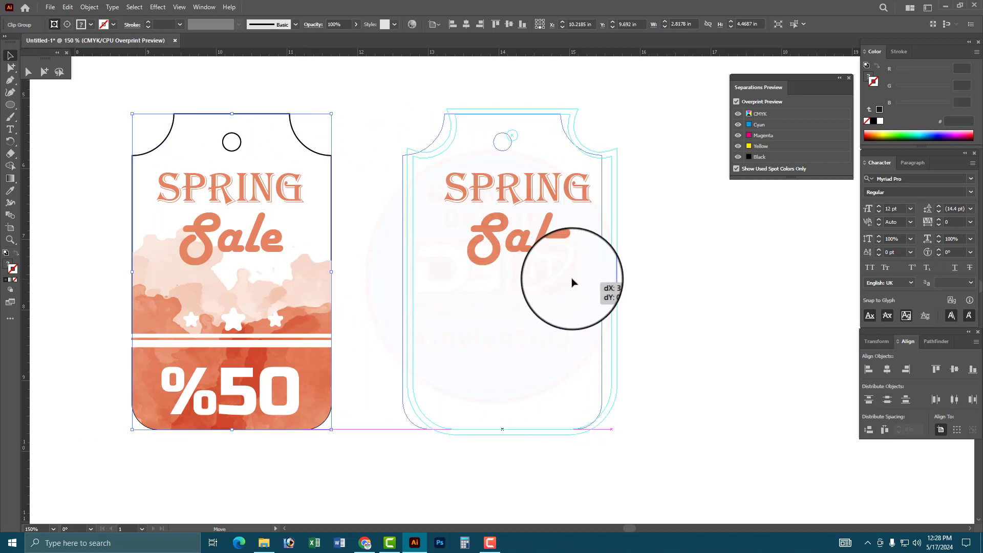
left_click_drag(572, 282, 652, 303)
right_click(467, 248)
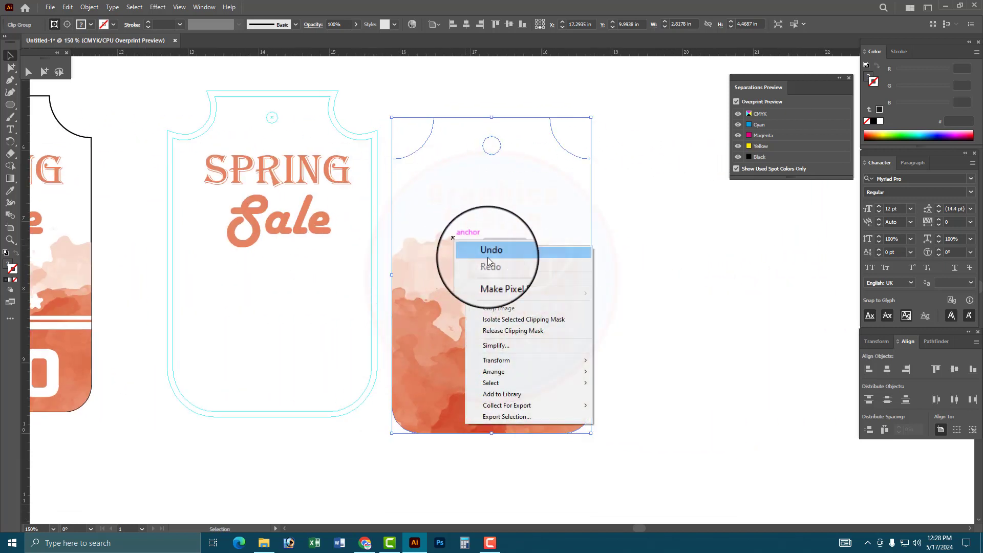
left_click(507, 332)
- Position the released watercolour artwork over the right tag
left_click(678, 325)
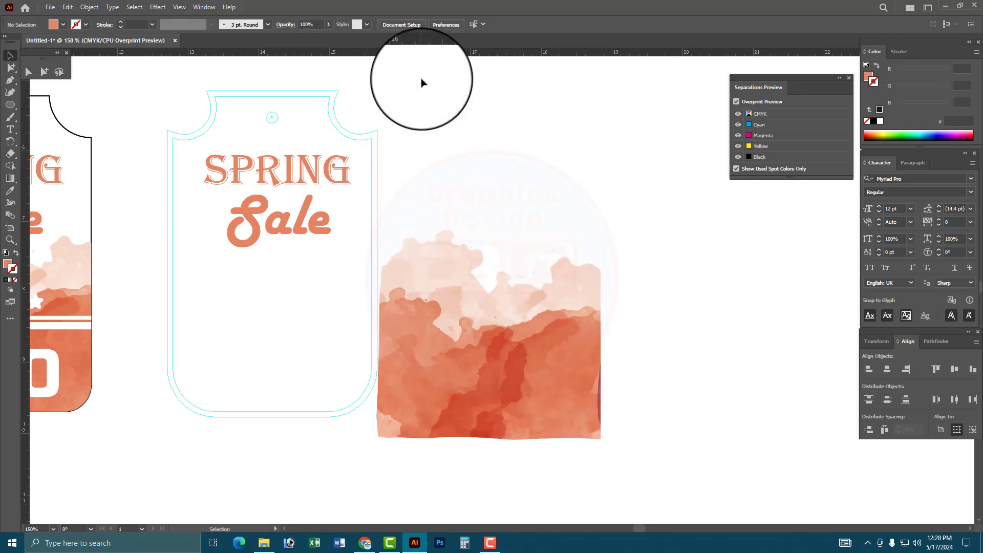
left_click_drag(422, 83, 527, 183)
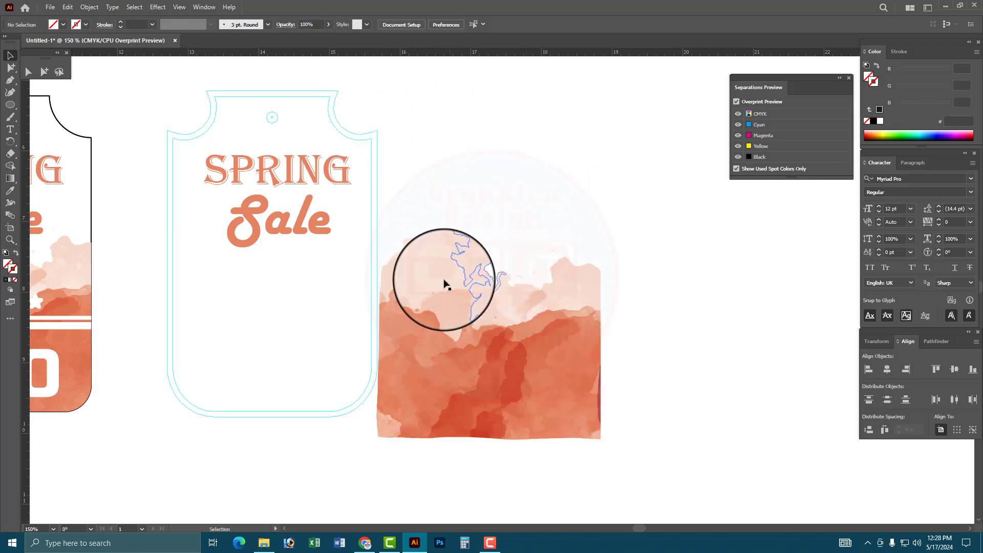
left_click(438, 281)
mouse_move(432, 347)
left_mouse_down()
mouse_move(497, 353)
mouse_move(339, 349)
mouse_move(361, 340)
left_mouse_up()
key("ctrl+plus")
left_click_drag(499, 327, 558, 345)
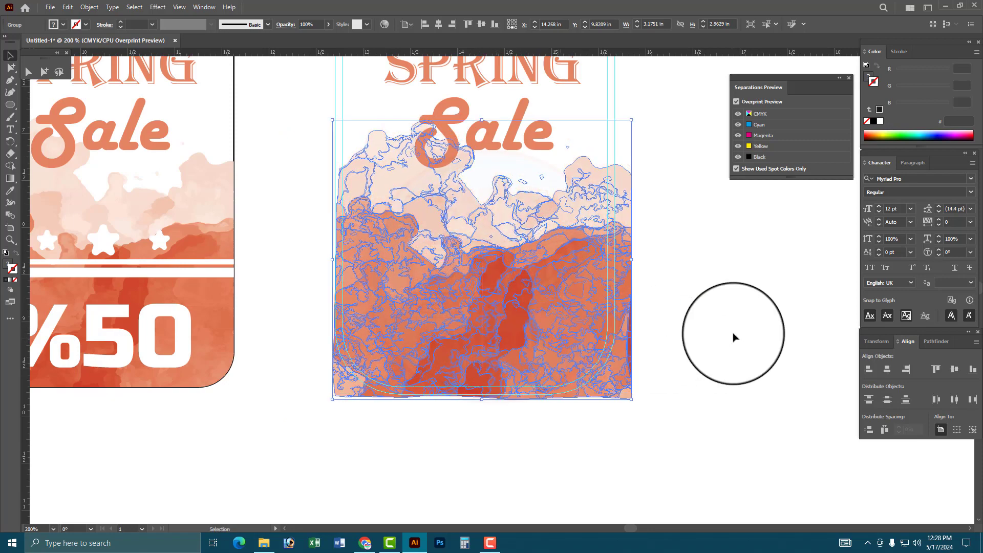
left_click(735, 336)
left_click_drag(621, 323, 612, 321)
left_click(685, 324)
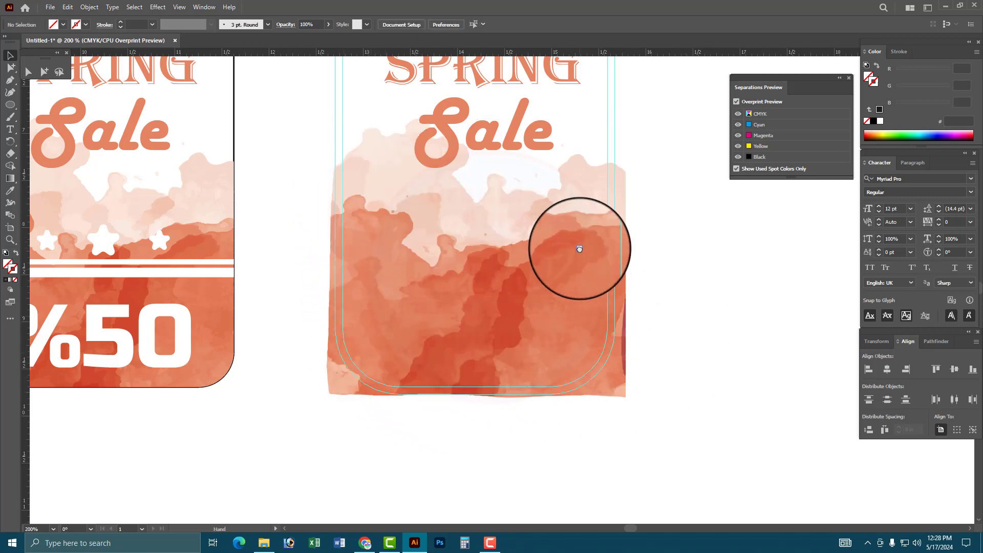
- Stretch the watercolour taller so it reaches the tag's top
scroll(578, 248, "up", 1)
left_click(508, 210)
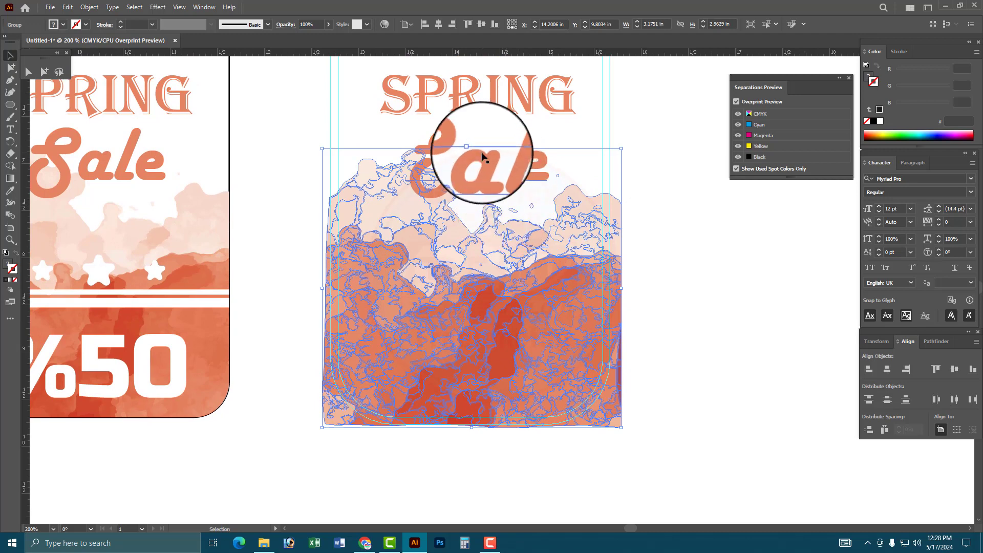
left_click_drag(471, 148, 474, 120)
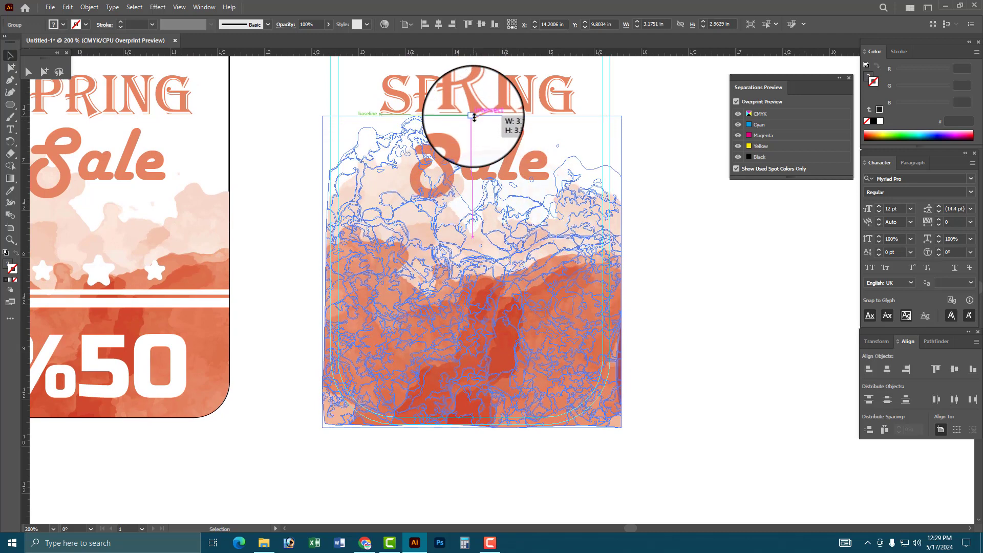
left_click(669, 241)
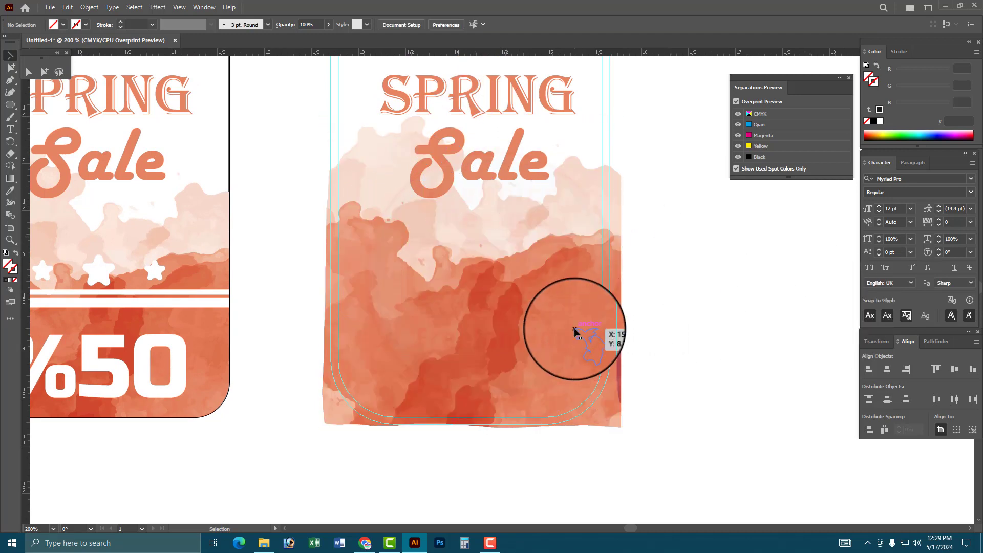
left_click(612, 407)
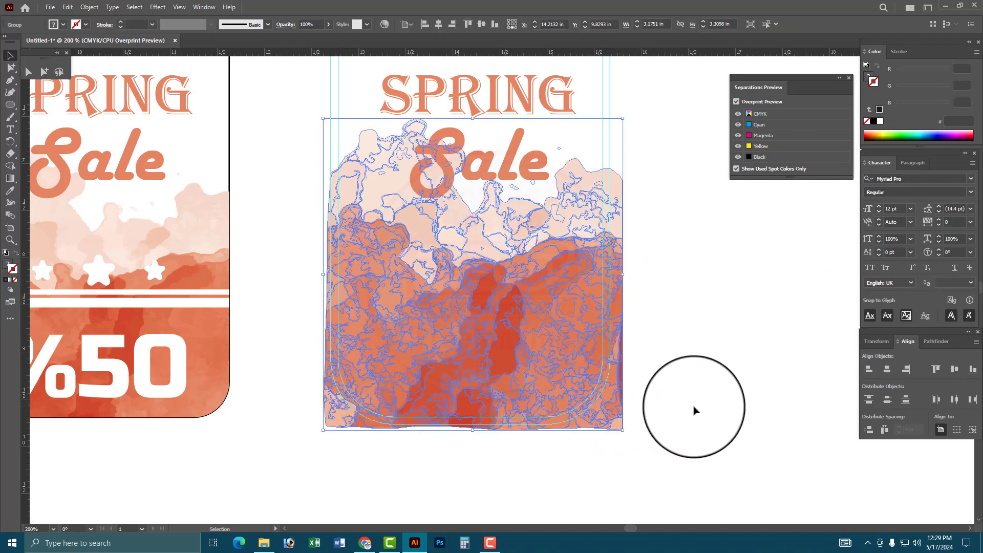
left_click(693, 408)
right_click(10, 105)
left_click(41, 106)
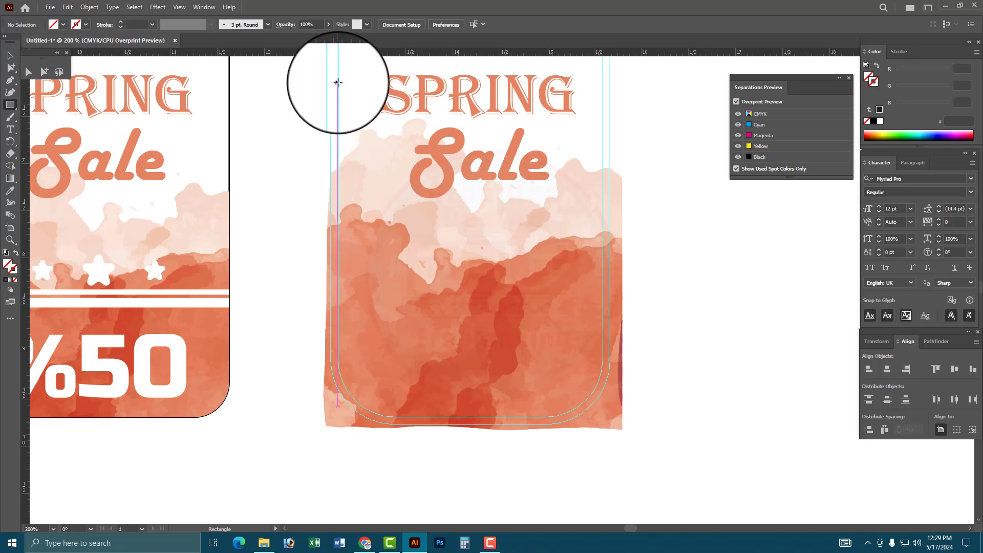
- Draw a rectangle over the right tag's body and round its bottom corners
left_click_drag(338, 82, 610, 412)
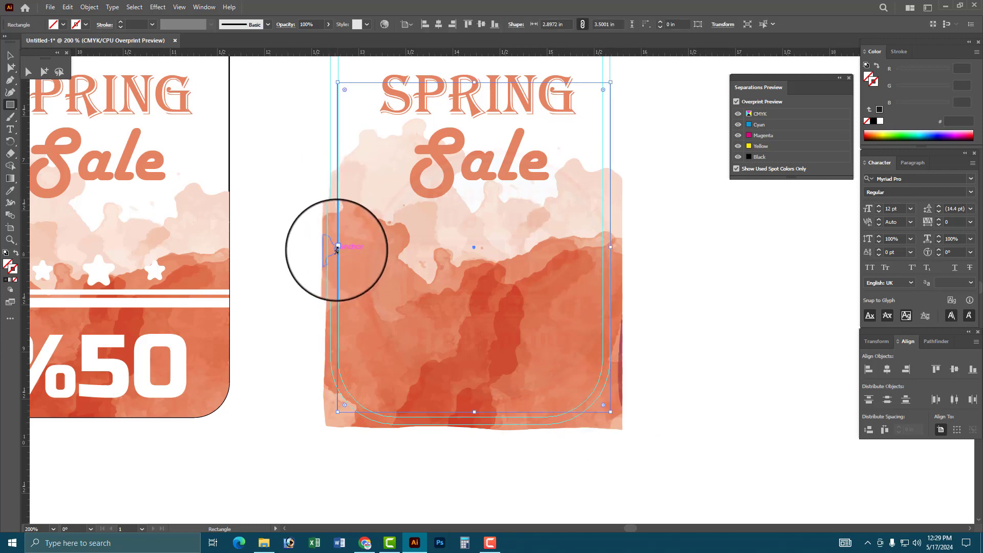
left_click_drag(337, 248, 331, 247)
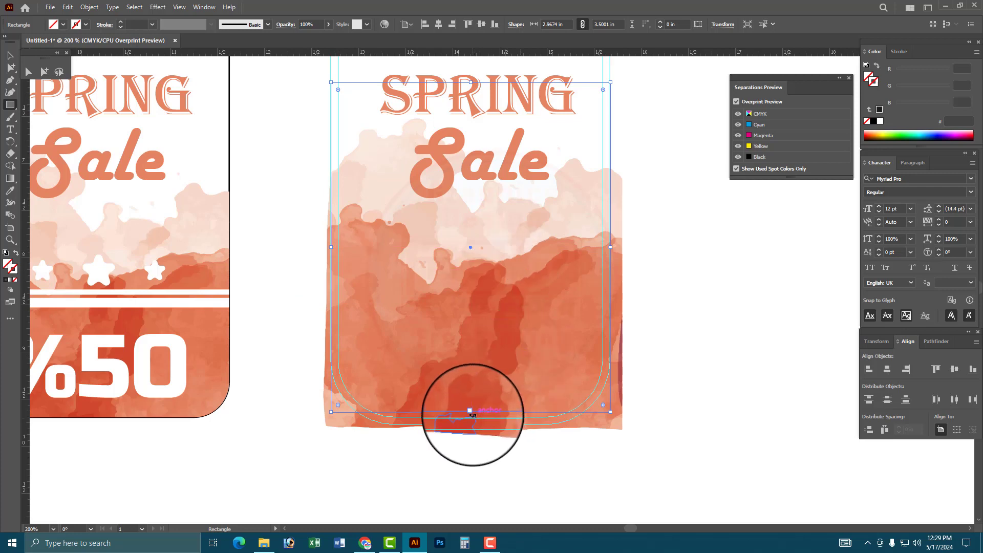
left_click_drag(470, 413, 471, 424)
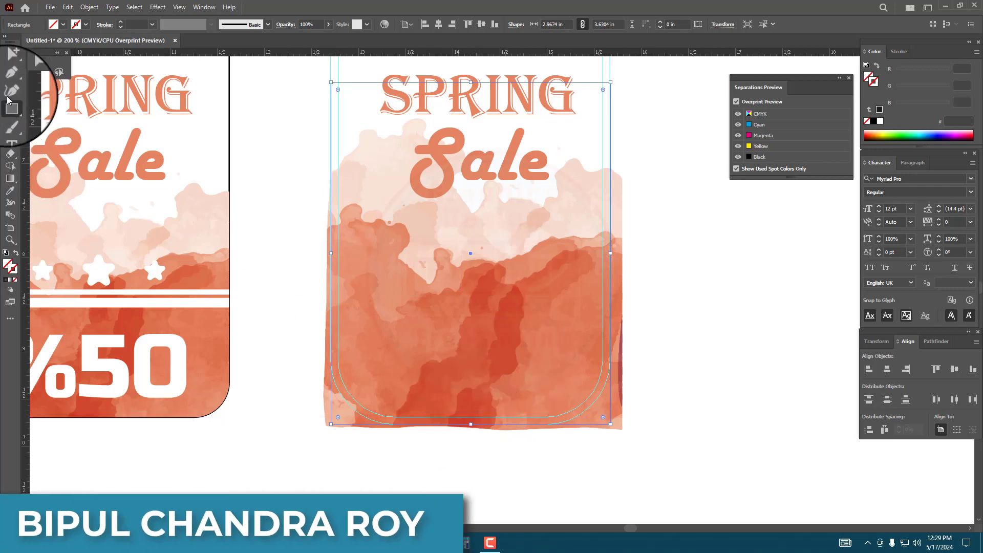
left_click(10, 67)
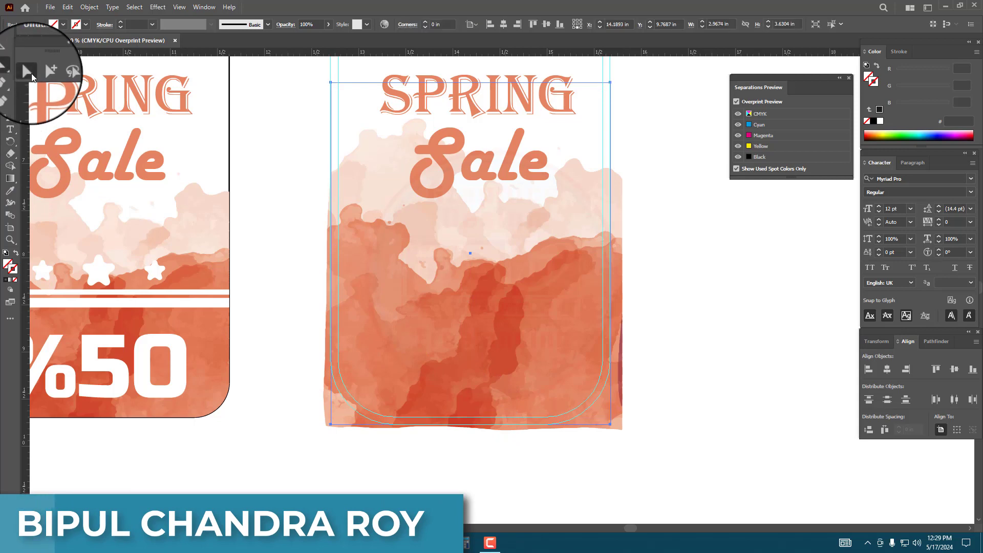
left_click(331, 425)
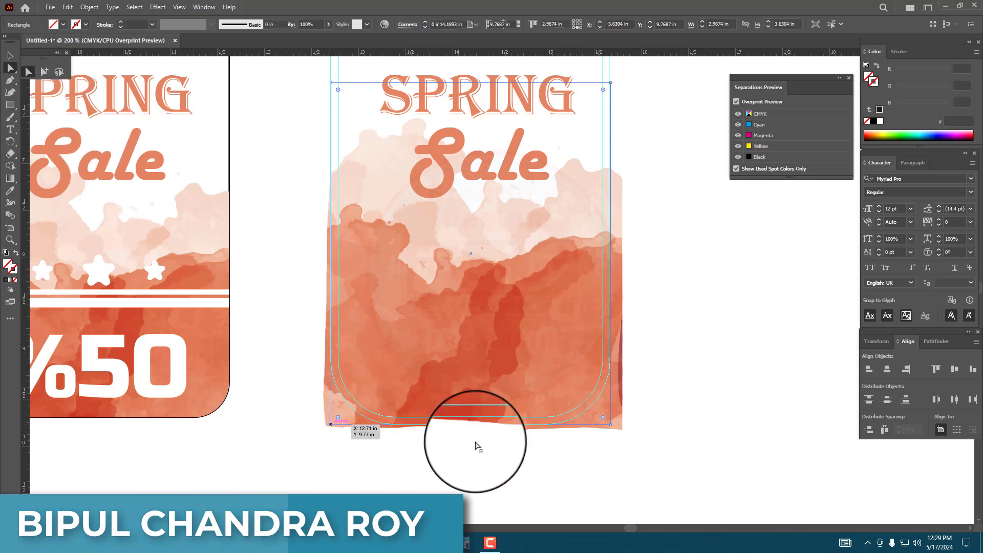
left_click(609, 424, "shift")
left_click_drag(599, 412, 550, 380)
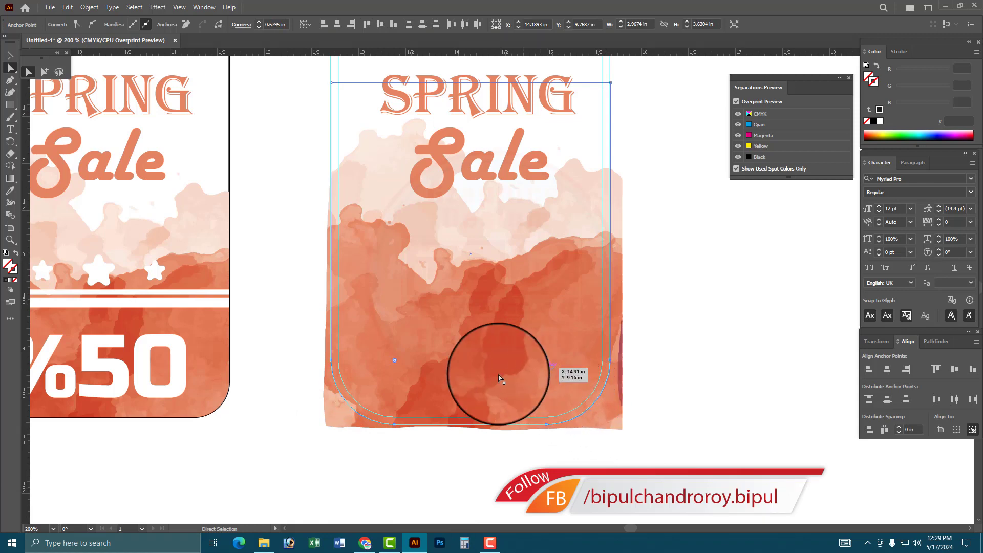
left_click_drag(539, 372, 518, 389)
- Make a clipping mask of the rounded rectangle and the watercolour
left_click(9, 56)
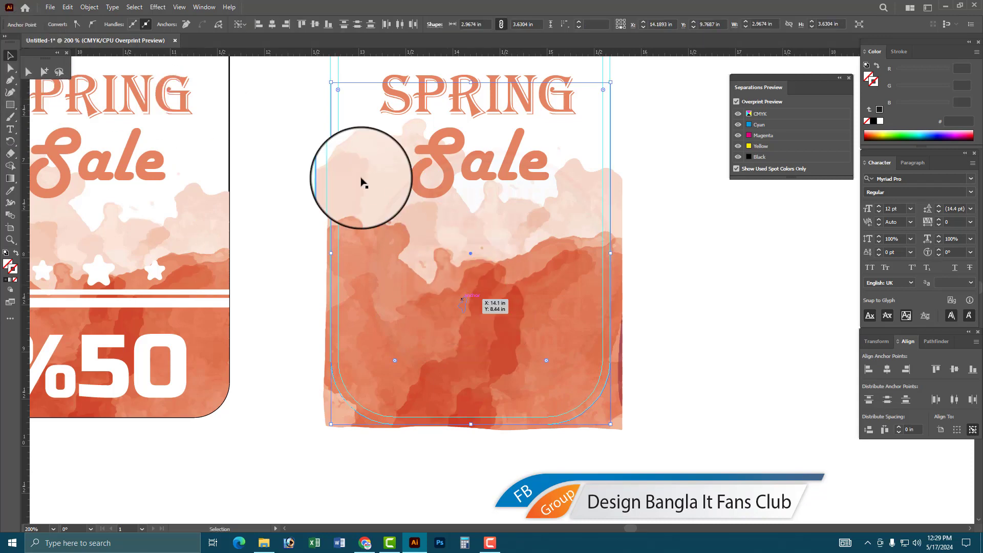
left_click(586, 258)
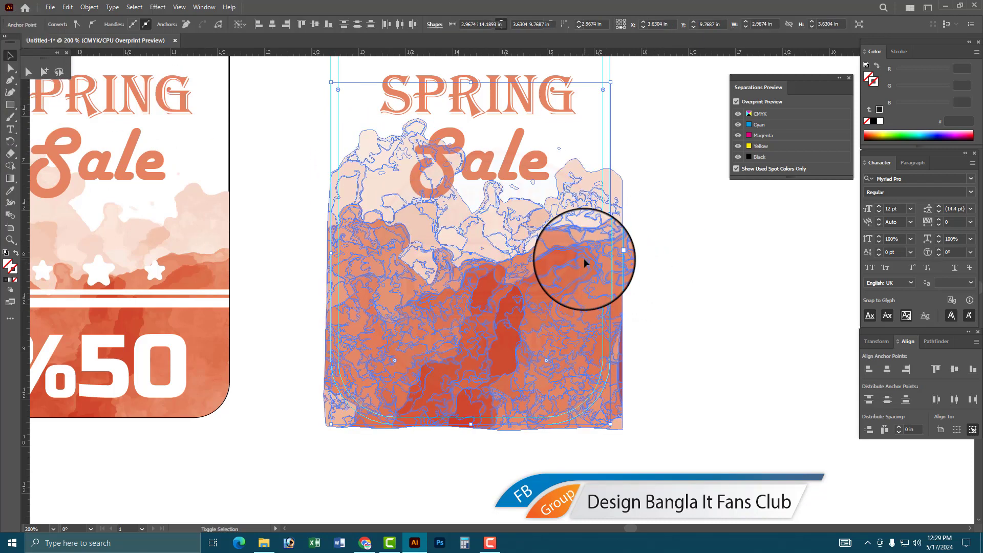
right_click(586, 259)
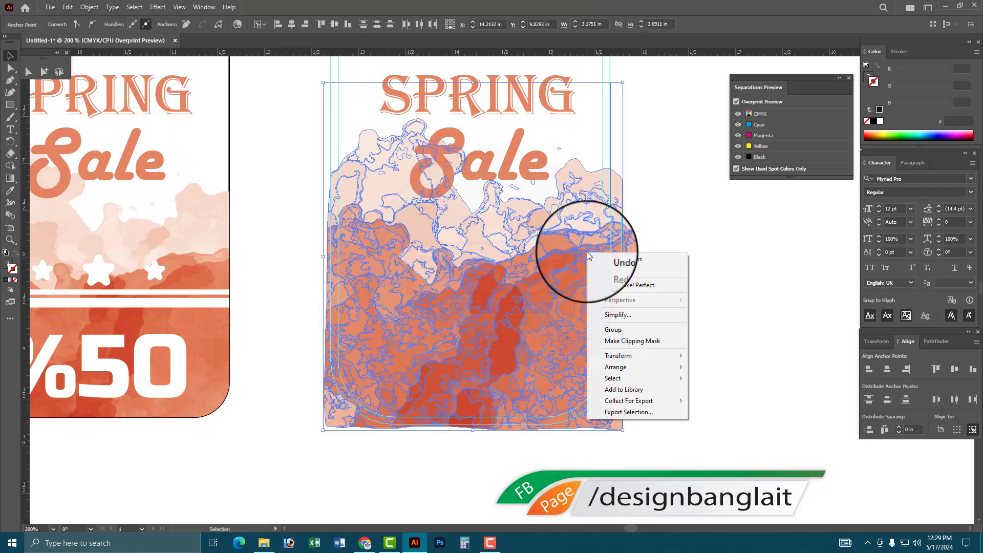
left_click(618, 341)
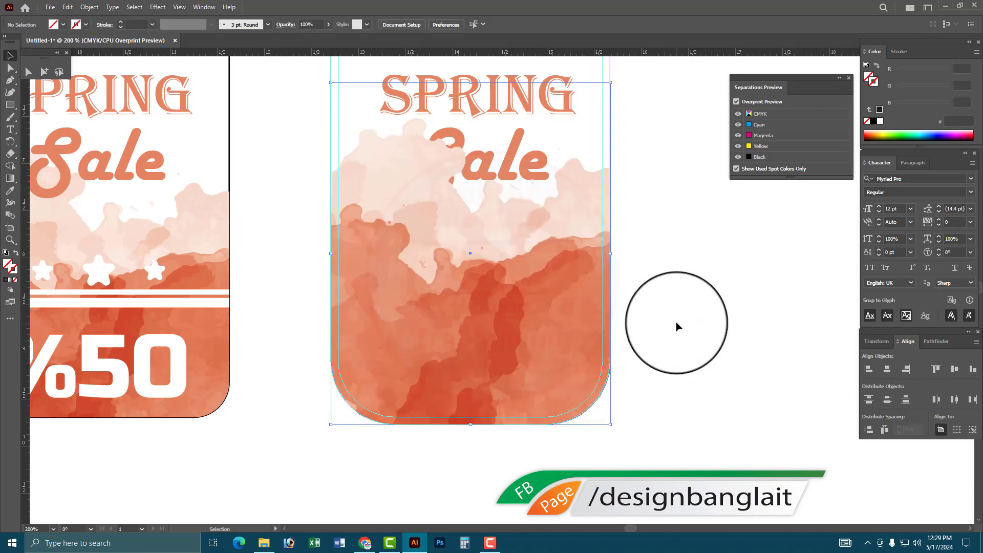
left_click(641, 345)
left_click(462, 266, "ctrl+alt")
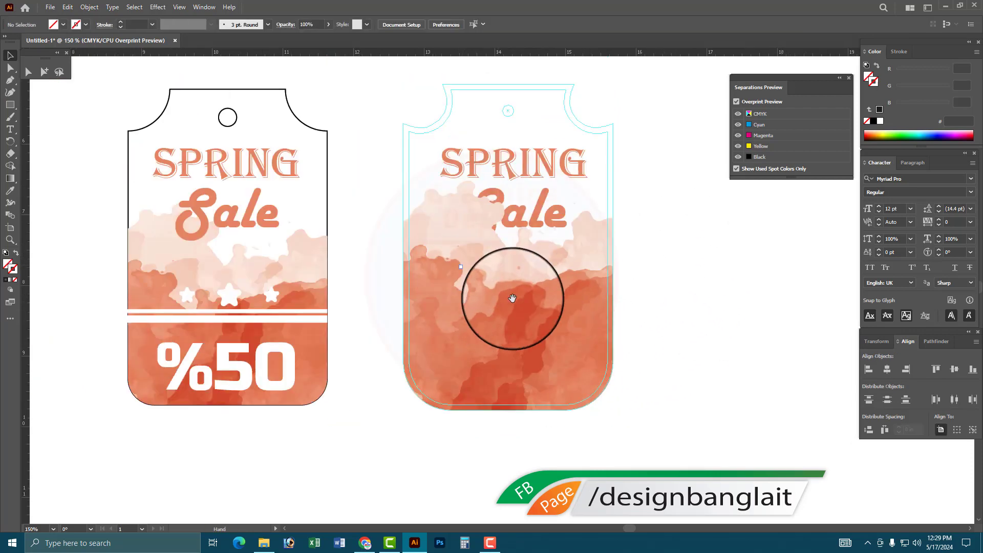
- Send the clipped watercolour to the back, behind the tag's text
left_click(478, 293)
right_click(496, 292)
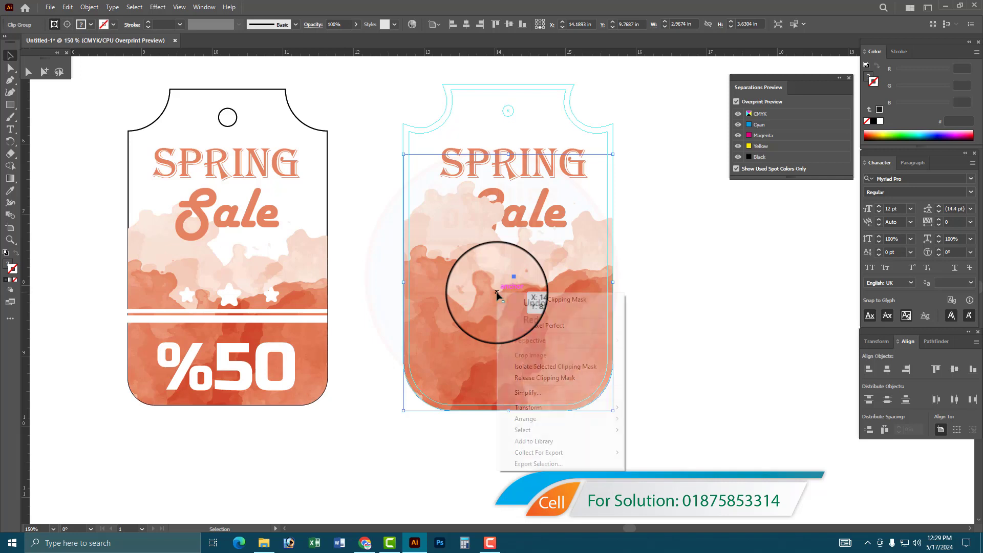
mouse_move(525, 419)
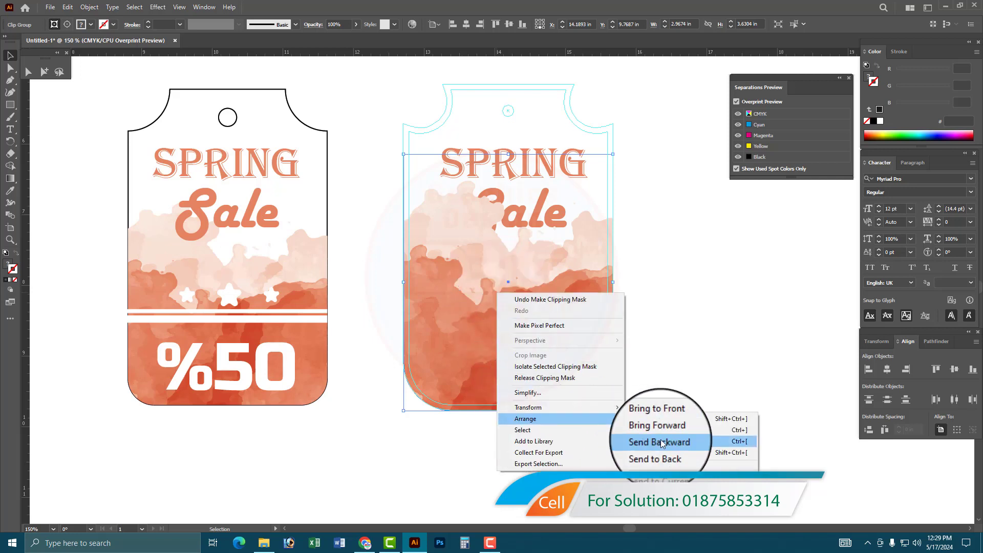
left_click(659, 443)
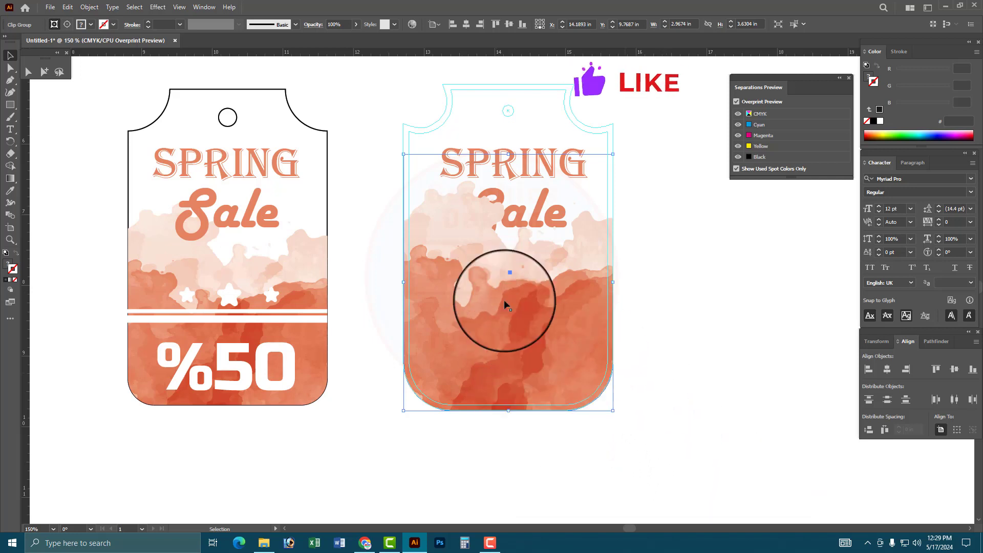
right_click(512, 271)
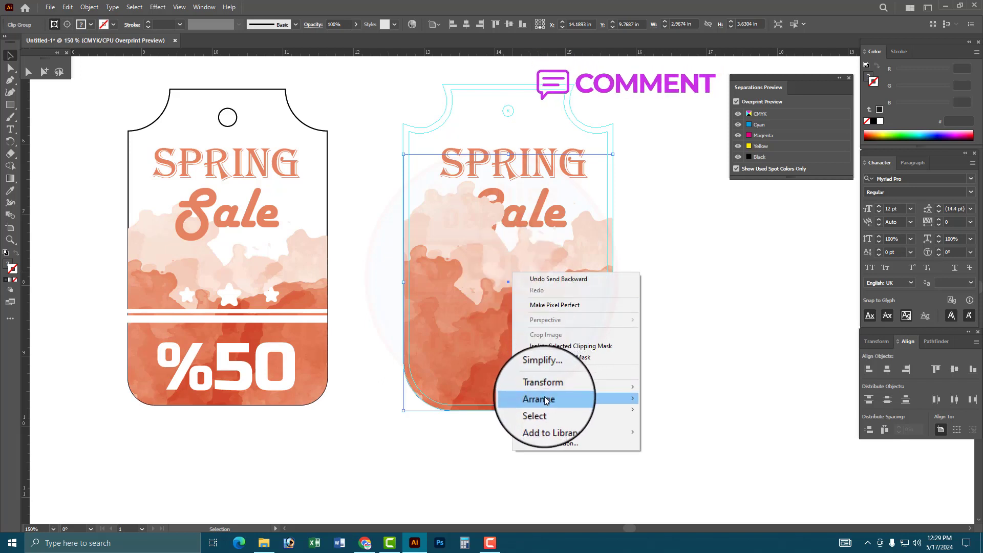
mouse_move(540, 397)
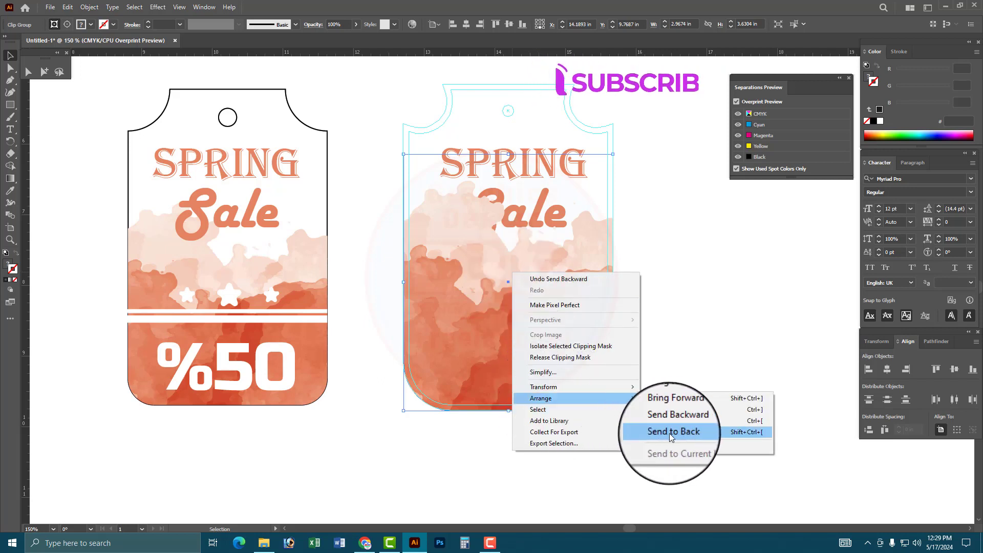
left_click(668, 434)
left_click(345, 94)
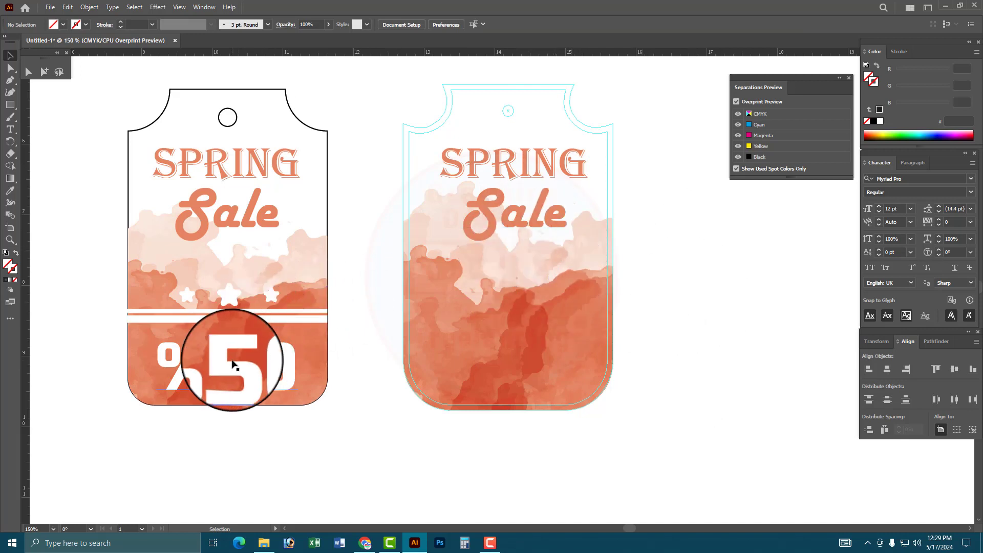
- Alt-drag a copy of the %50 text onto the bottom of the right tag
left_click(242, 372)
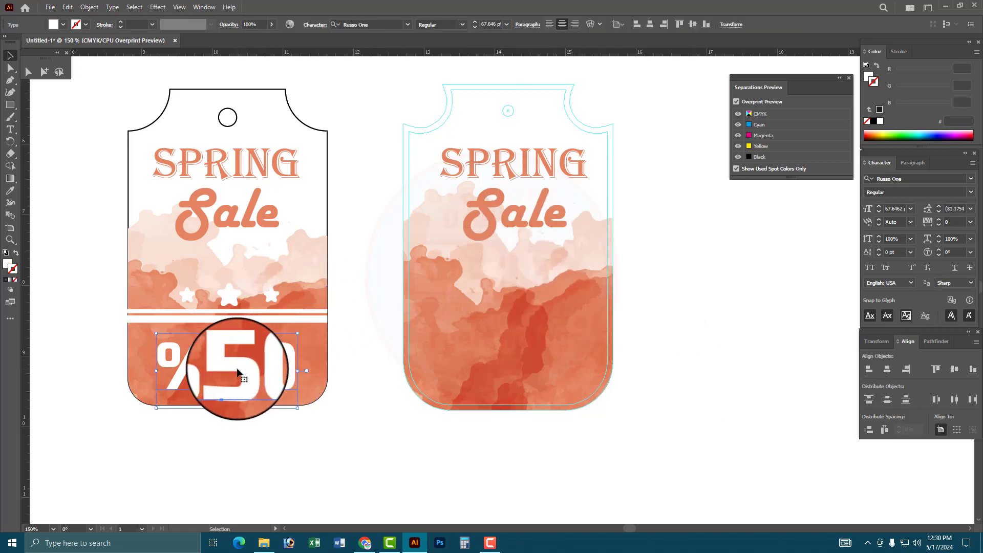
left_click_drag(237, 372, 523, 374)
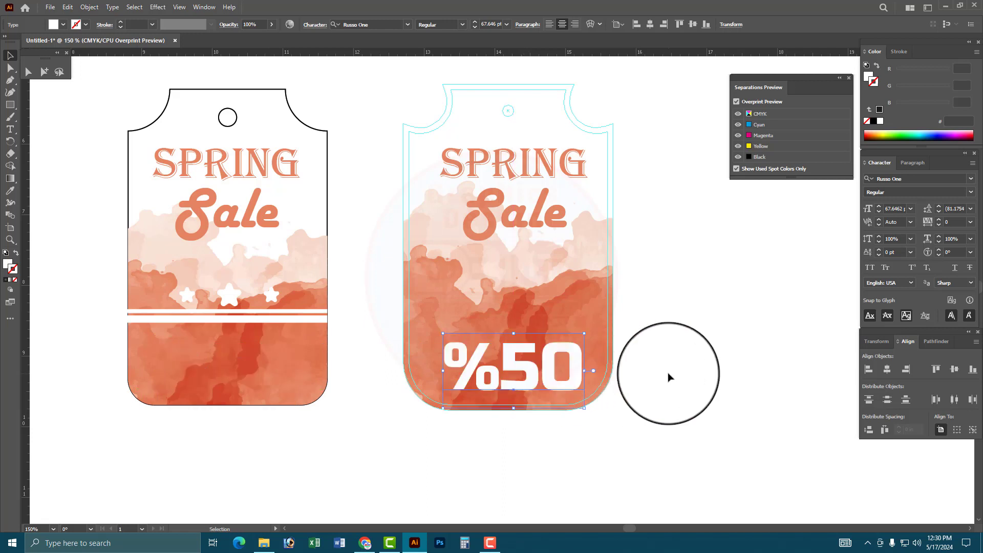
key("ctrl+z")
left_click_drag(241, 362, 522, 375)
left_click(681, 361)
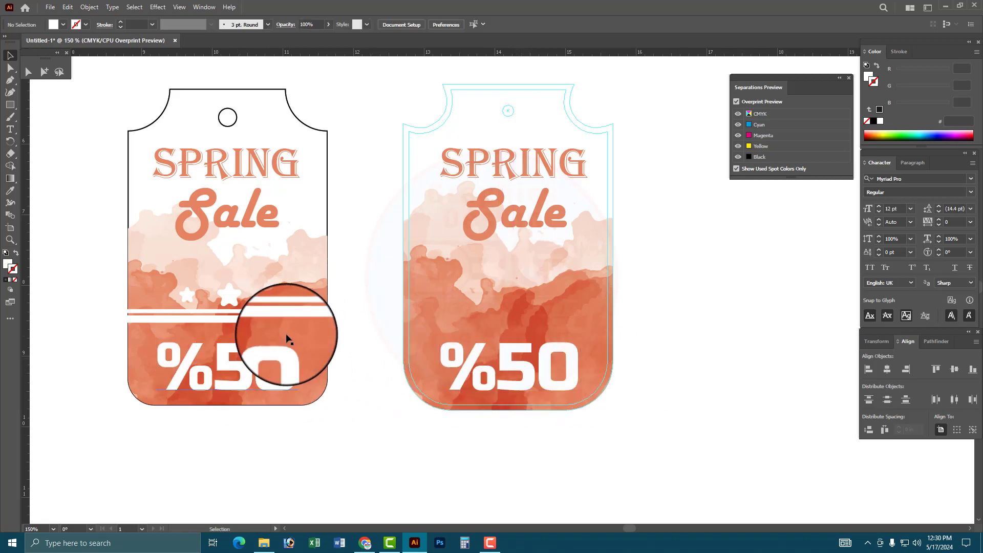
- Copy the three stars and two white bars onto the right tag
left_click(228, 293)
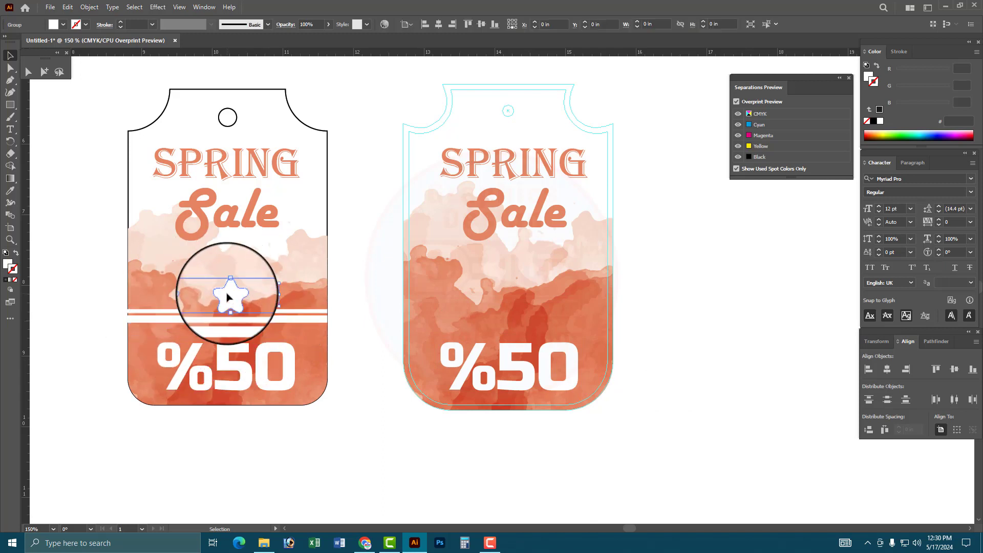
left_click(280, 319, "shift")
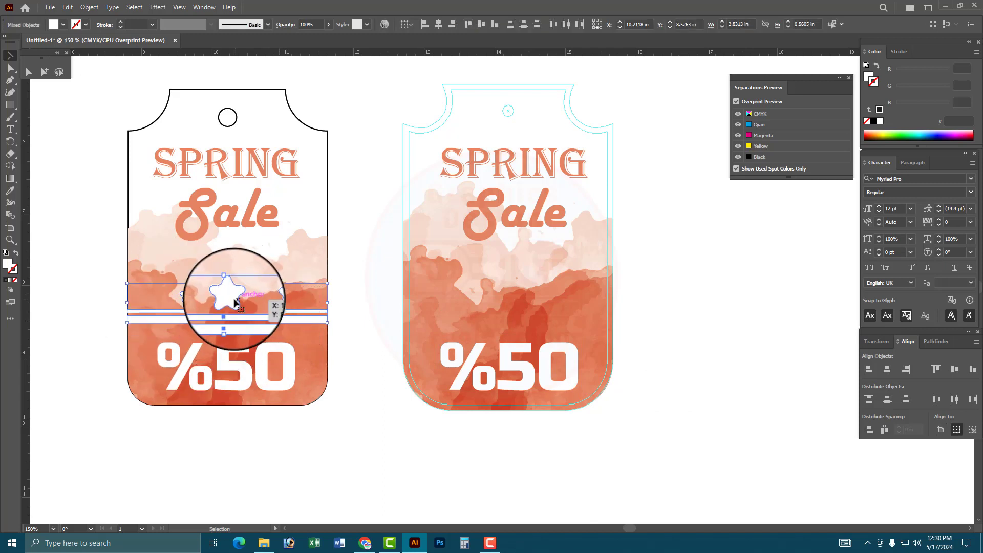
left_click_drag(231, 295, 512, 329)
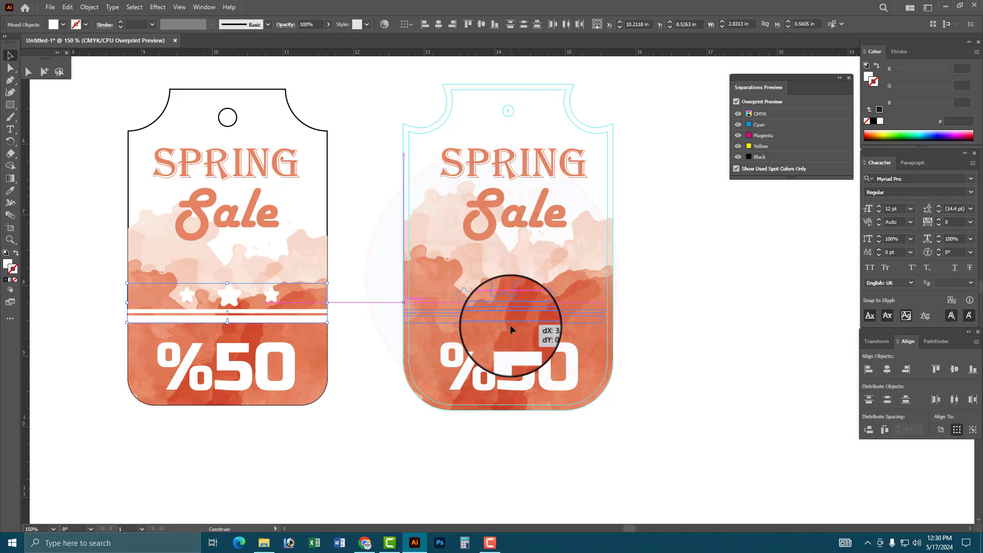
left_click_drag(510, 329, 513, 331)
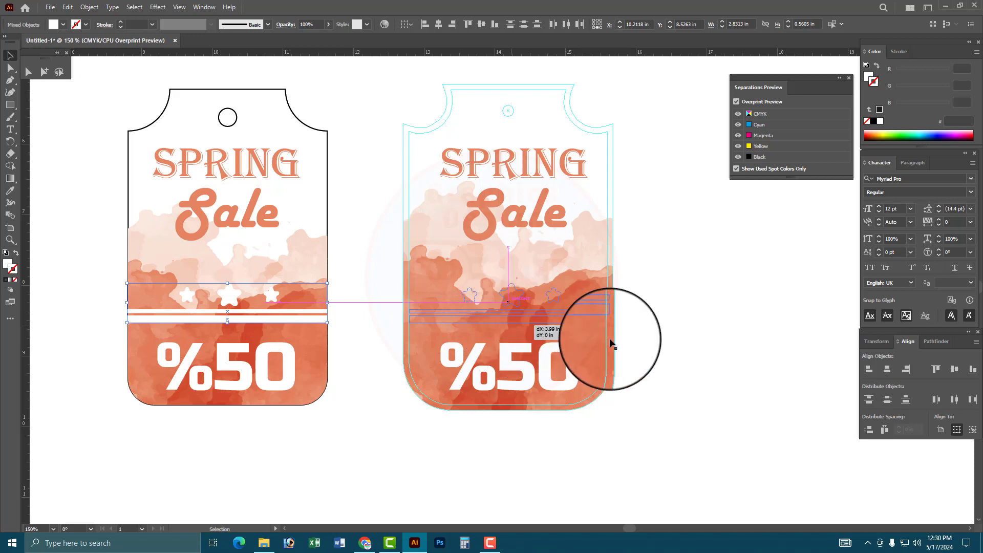
left_click(657, 345)
- Widen the two white bars to span the right tag edge to edge
left_click_drag(348, 261, 802, 408)
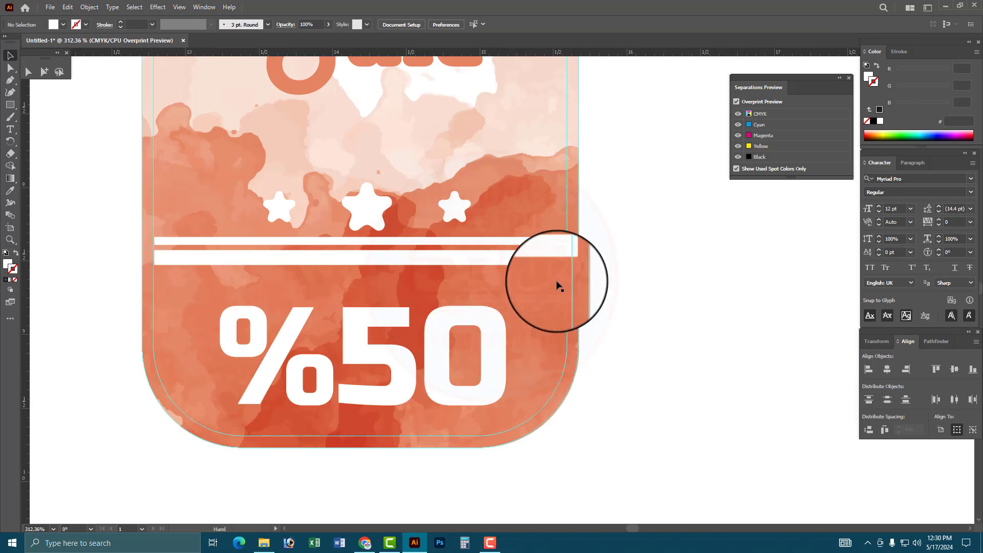
left_click_drag(557, 281, 553, 246)
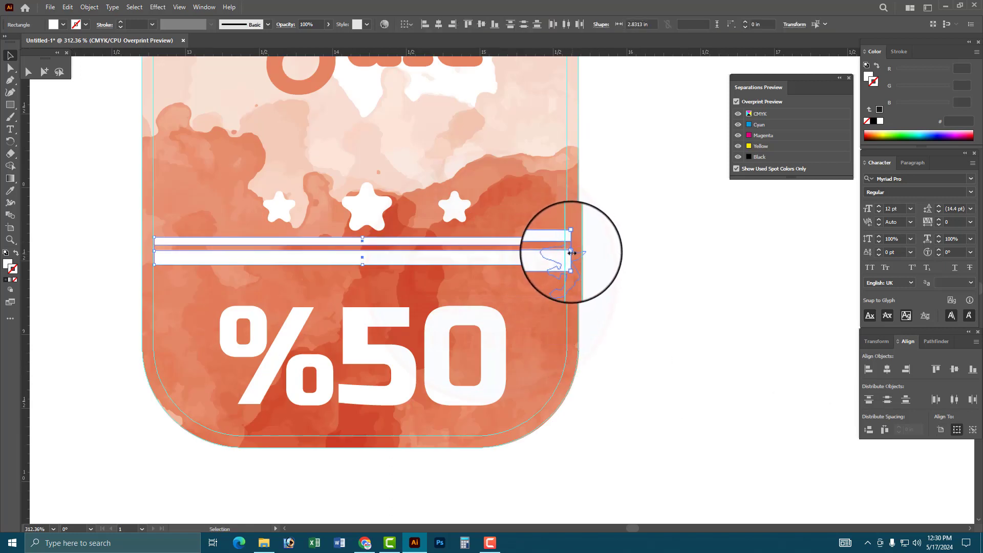
left_click_drag(578, 252, 578, 253)
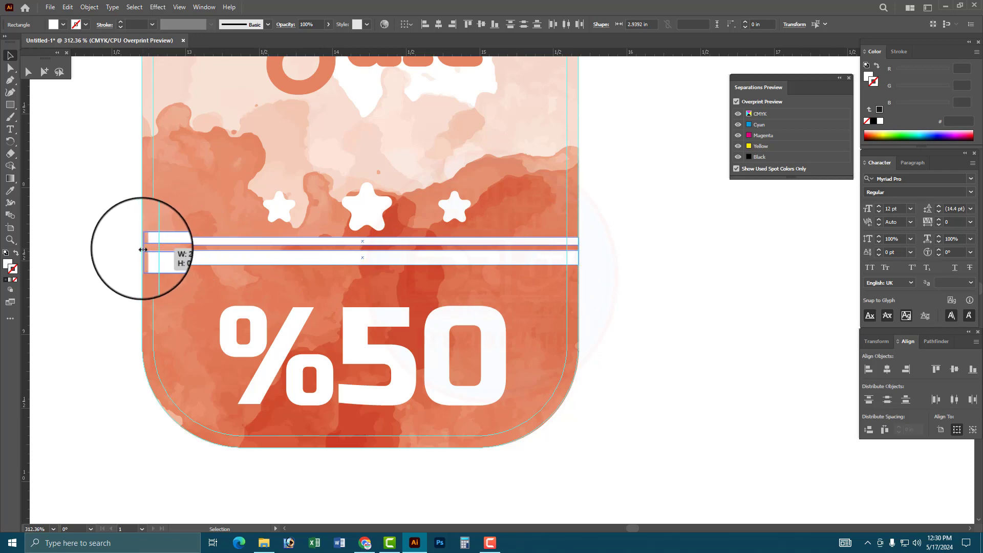
left_click_drag(143, 249, 142, 249)
left_click(669, 252)
key("ctrl+minus")
key("ctrl+minus")
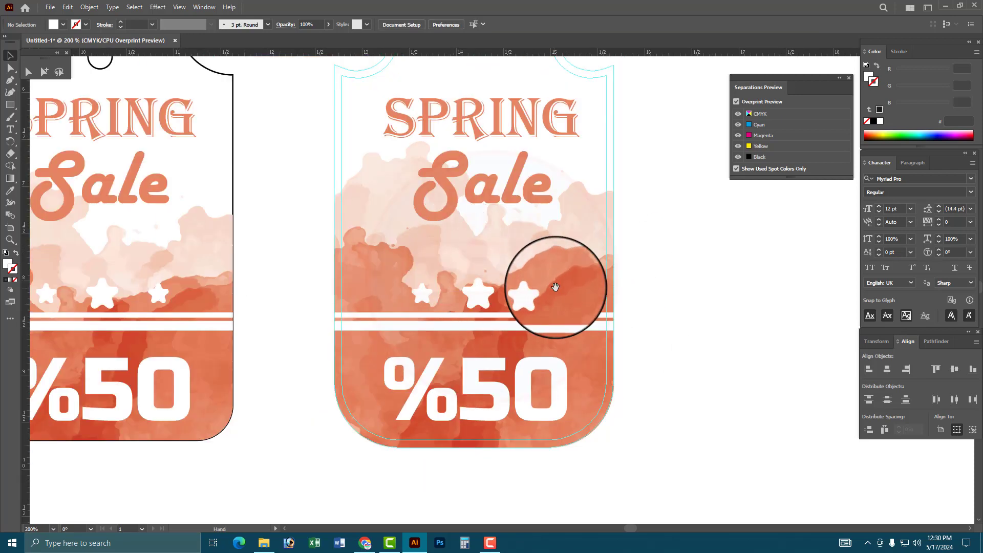
key("ctrl+minus")
key("ctrl+minus")
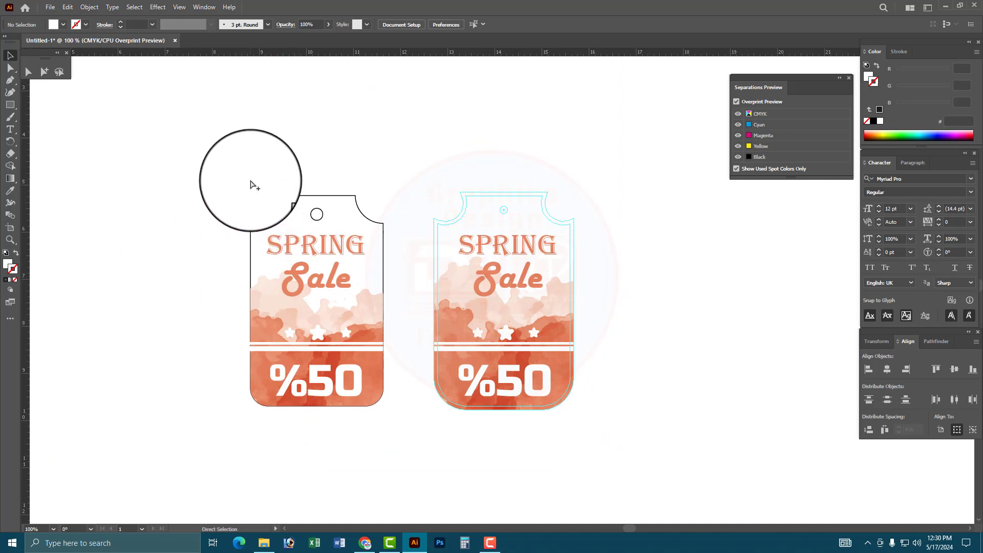
- Marquee-select the original left tag and delete it
right_click(443, 165)
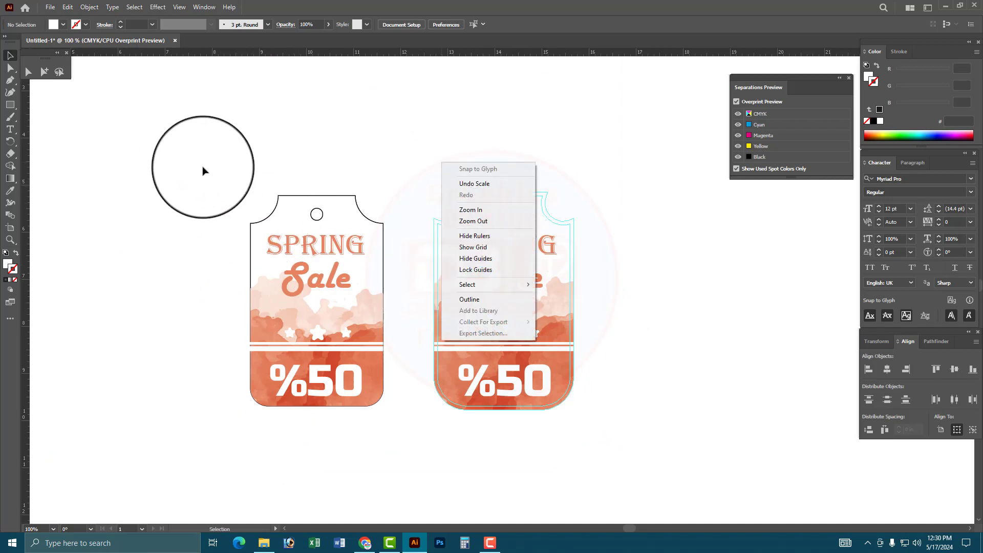
mouse_move(185, 157)
left_mouse_down()
mouse_move(398, 454)
mouse_move(401, 445)
left_mouse_up()
key("Delete")
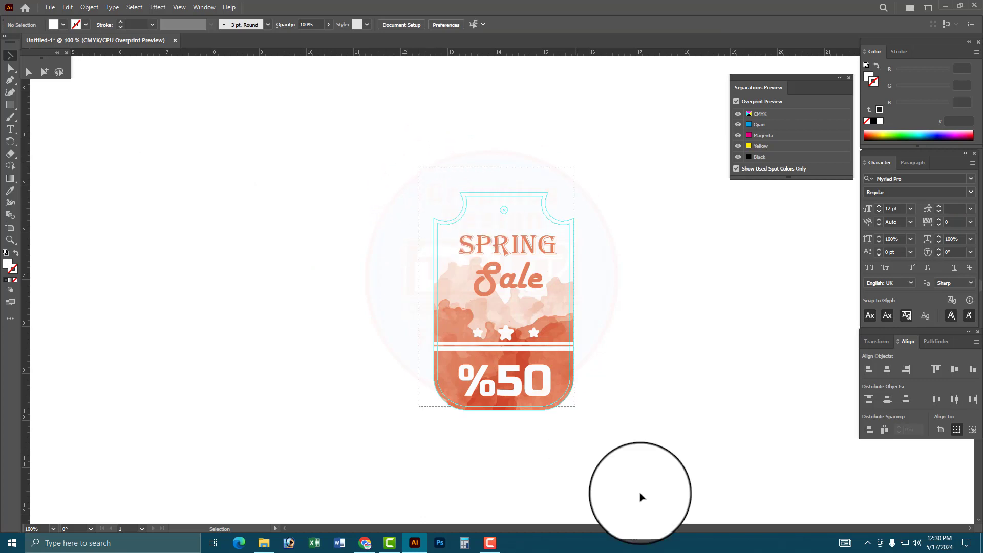
- Reposition the remaining tag, fit it in view, and select all artwork
mouse_move(640, 512)
left_mouse_down()
mouse_move(522, 365)
mouse_move(386, 309)
left_mouse_up()
left_click(529, 215)
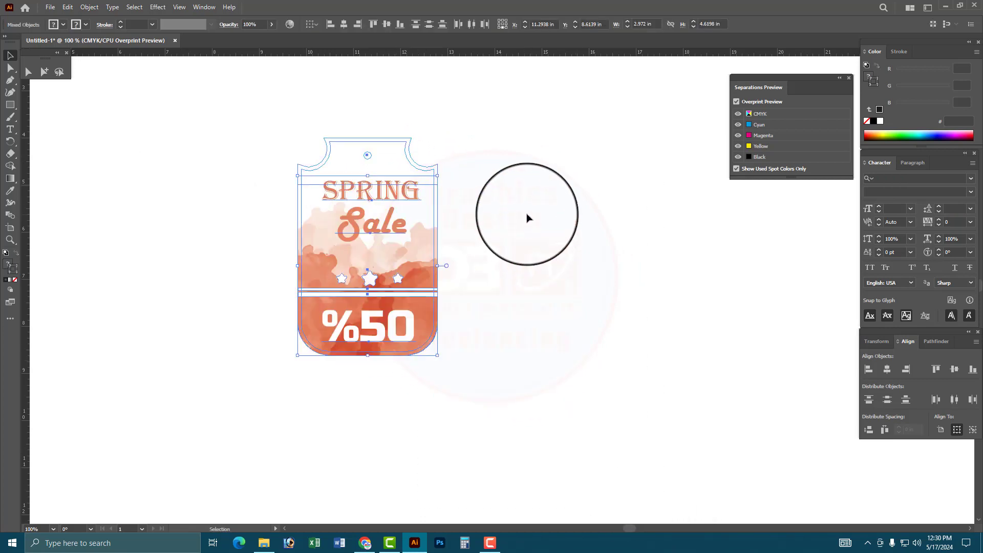
left_click_drag(300, 128, 517, 377)
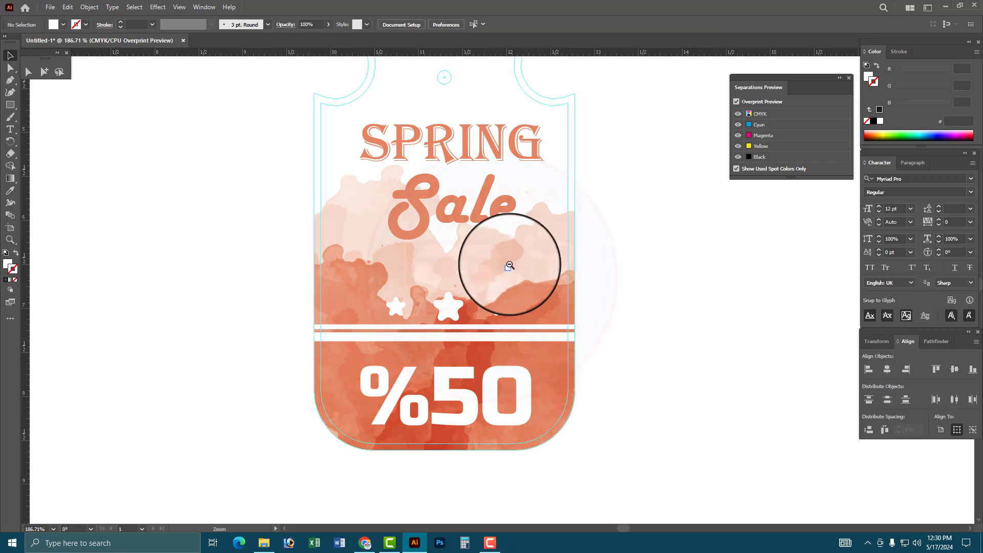
key("ctrl+minus")
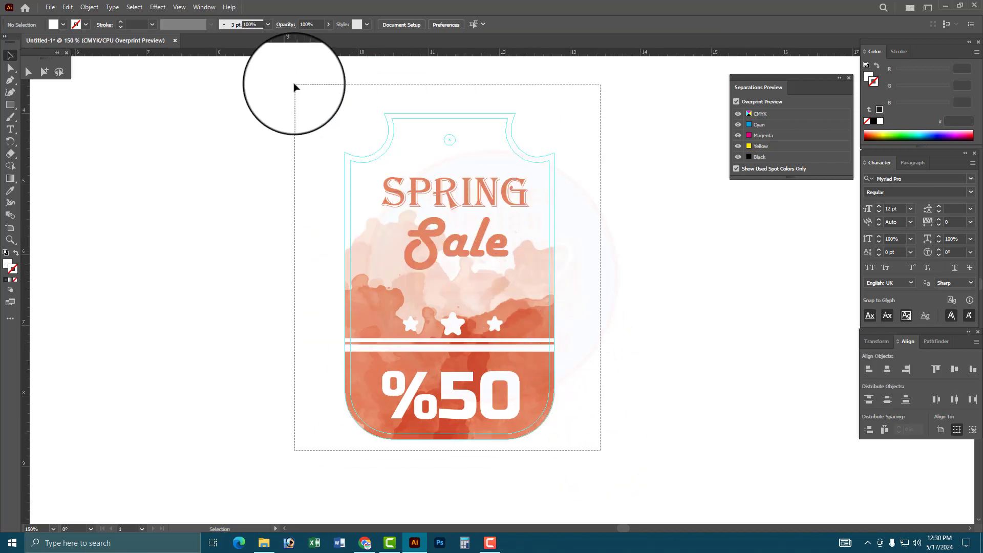
key("a")
key("ctrl+a")
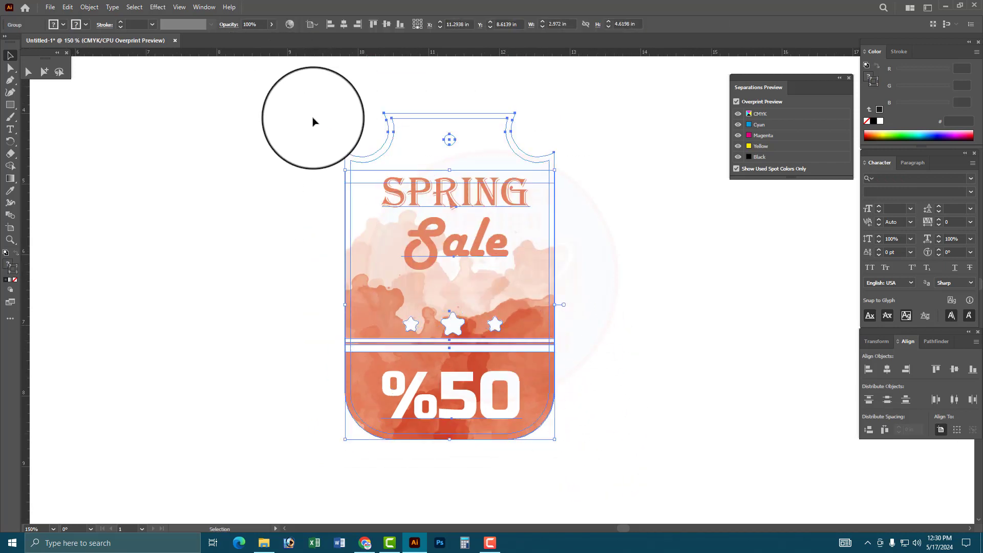
left_click(660, 220)
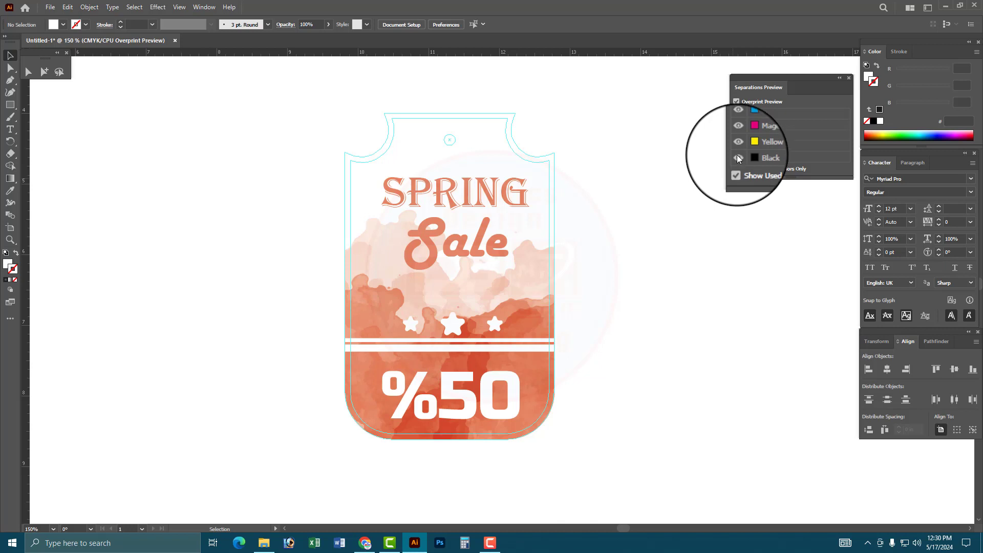
left_click(736, 144)
left_click(737, 133)
left_click(737, 126)
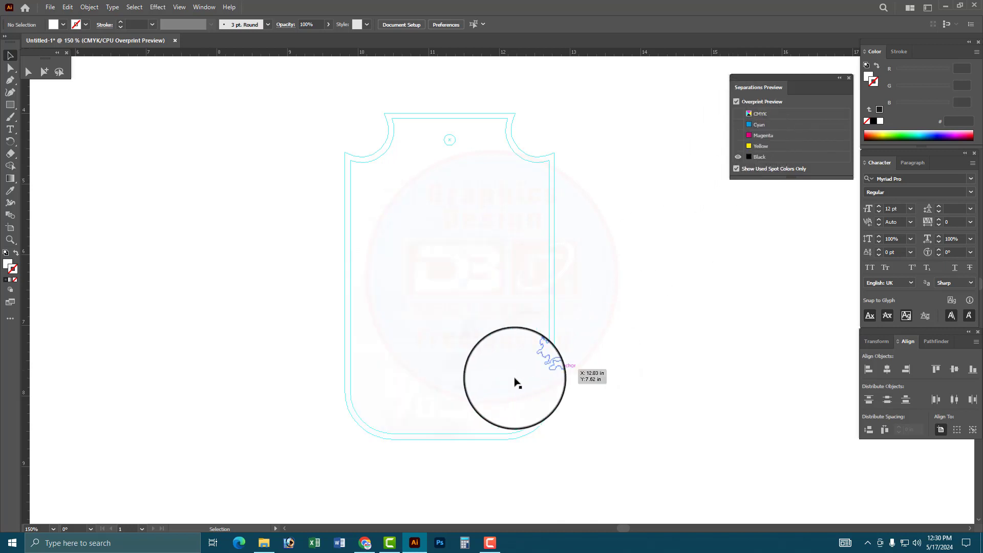
left_click(738, 146)
left_click(738, 125)
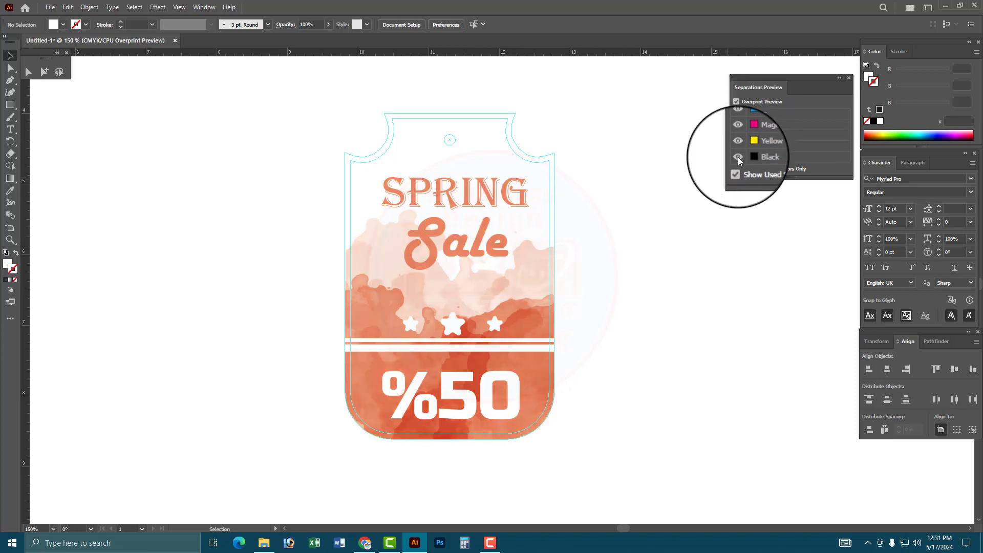
left_click(738, 156)
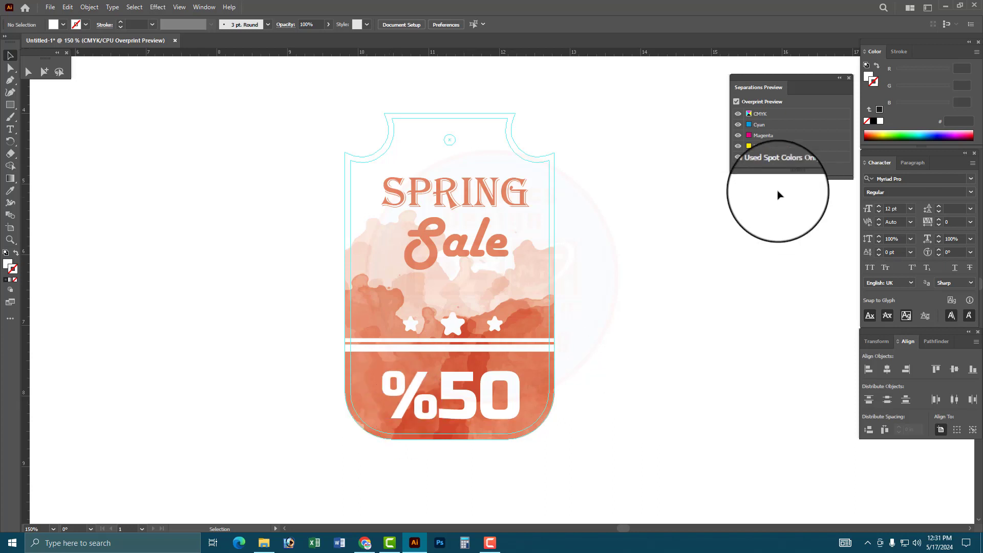
left_click(740, 144)
left_click(738, 137)
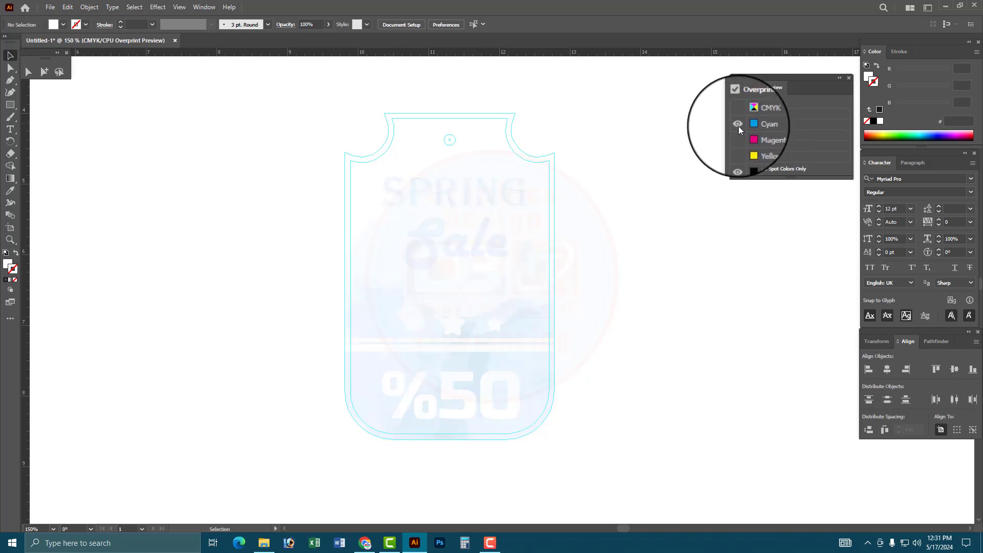
left_click(738, 125)
left_click(738, 136)
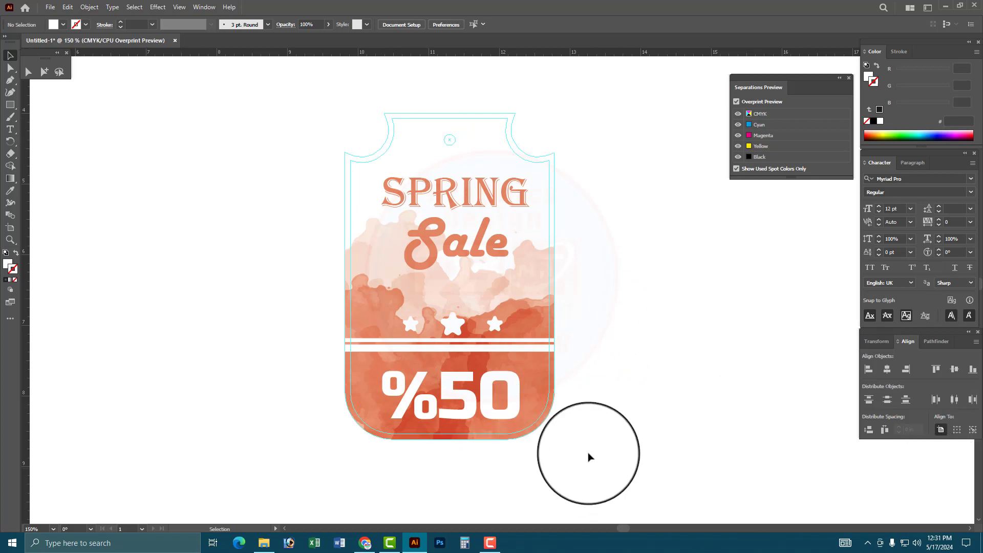
key("ctrl+minus")
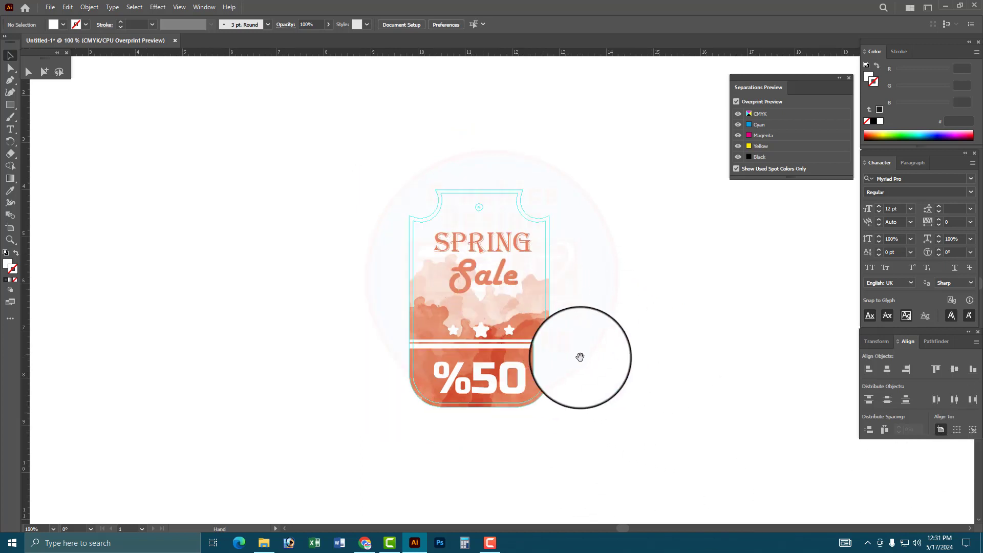
left_click_drag(580, 357, 493, 357)
left_click(419, 288)
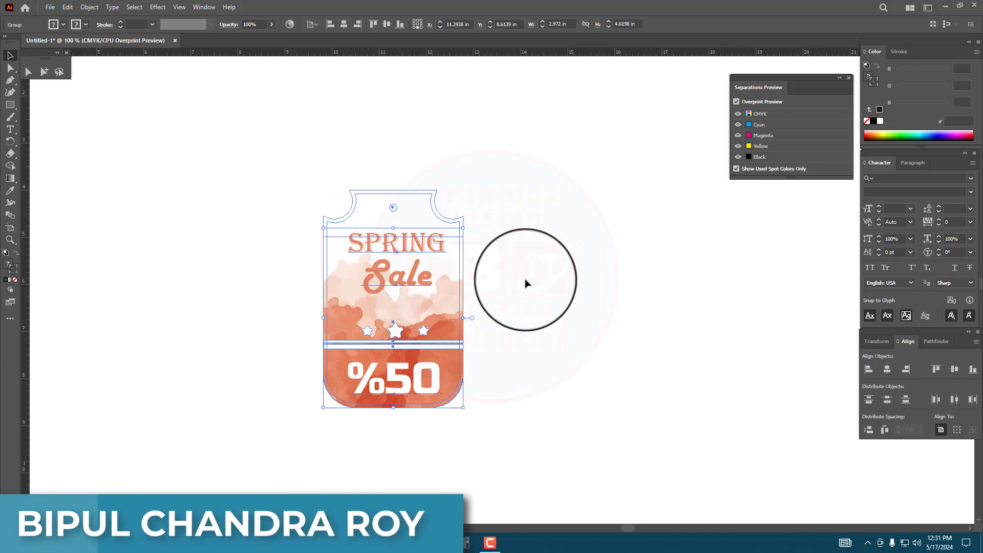
left_click(526, 283)
left_click(737, 145)
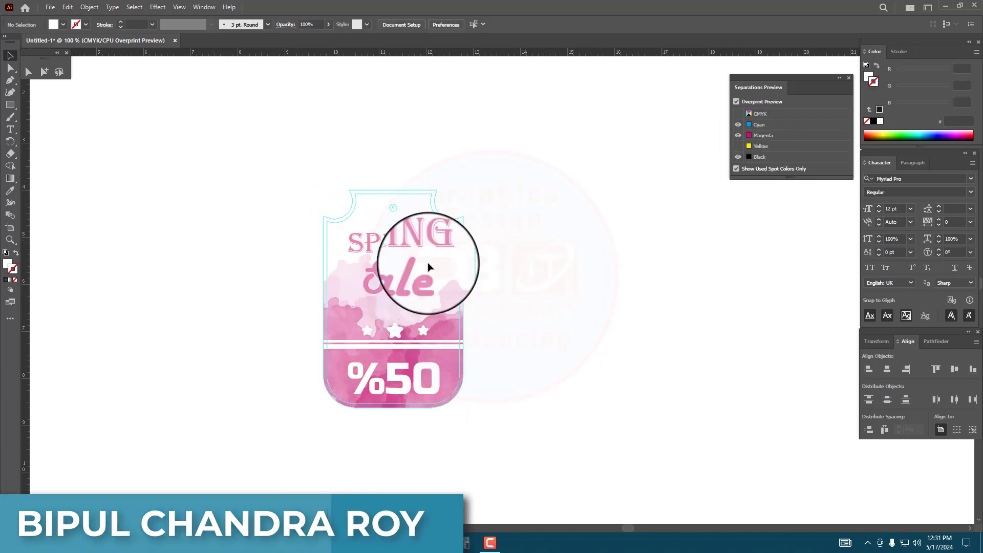
left_click(737, 135)
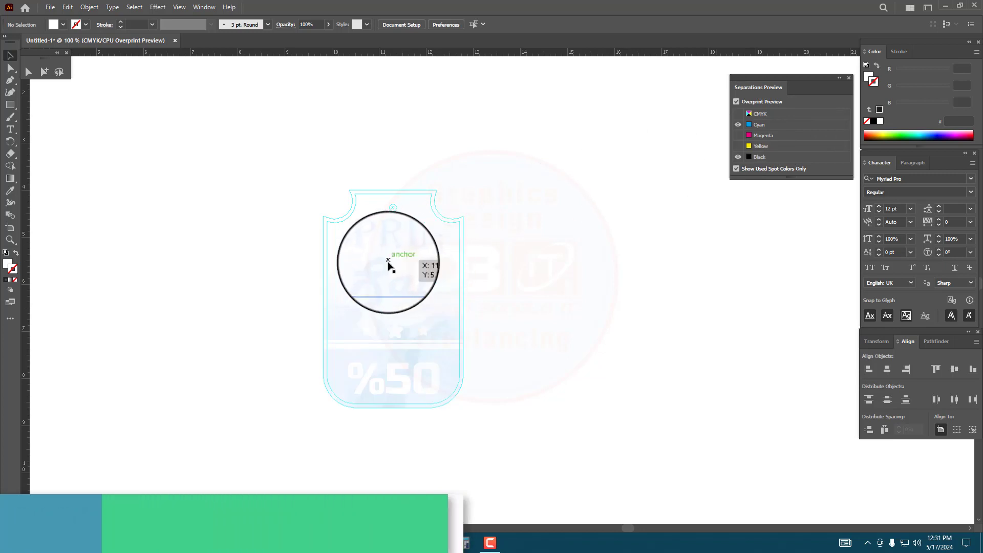
left_click(738, 135)
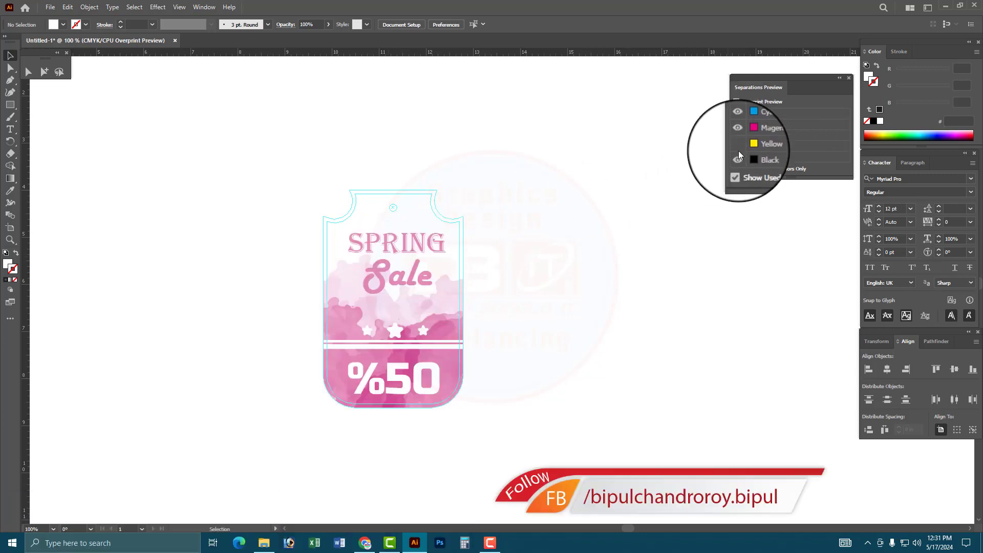
left_click(738, 149)
left_click(738, 124)
left_click(737, 124)
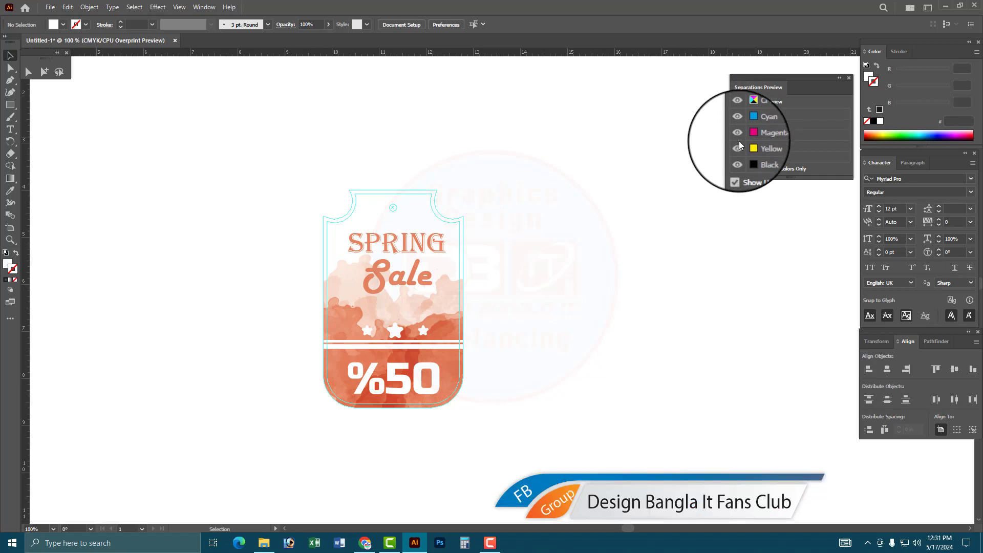
left_click(738, 147)
left_click(737, 157)
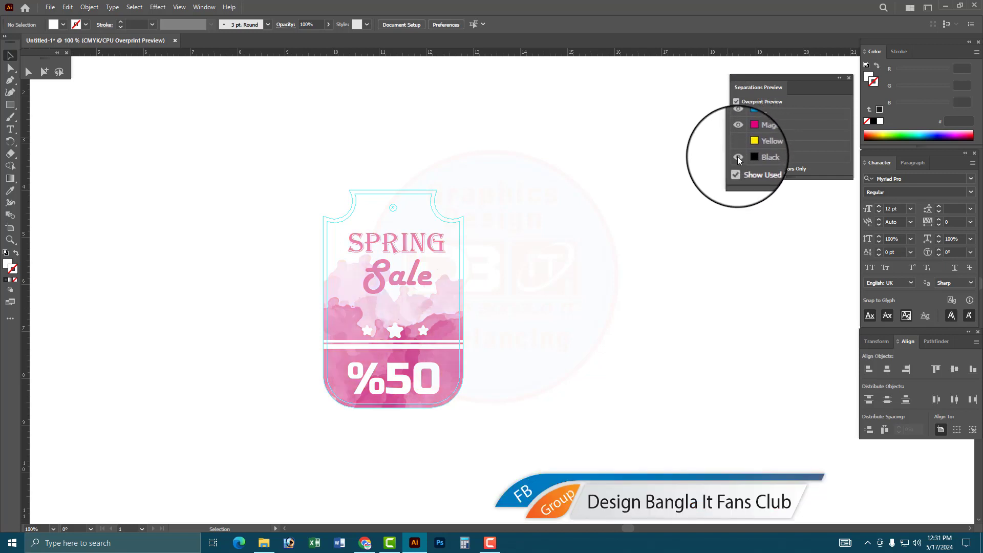
left_click(739, 146)
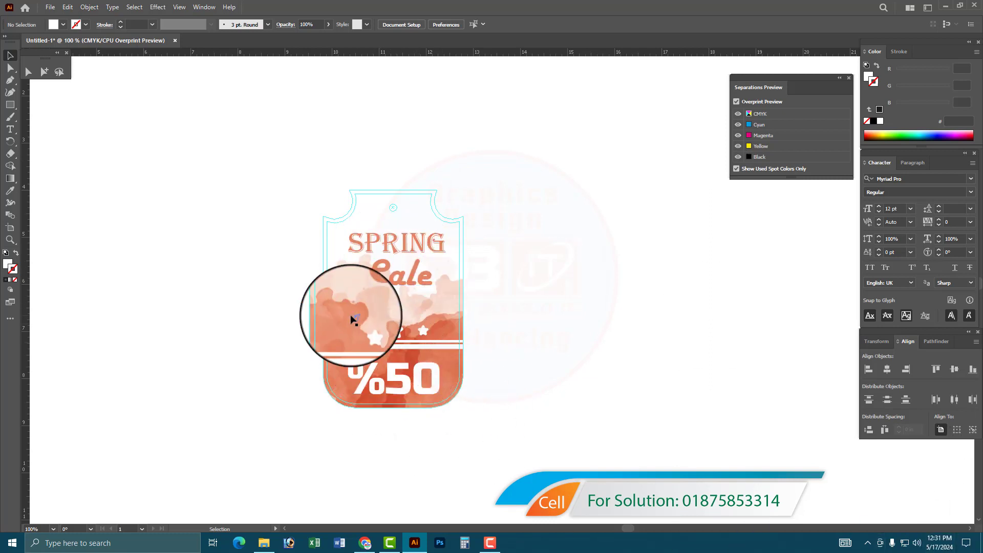
- Alt+Shift-drag a copy of the tag beside the original, then fit the artboard in view
mouse_move(351, 324)
left_mouse_down()
mouse_move(536, 322)
mouse_move(504, 323)
left_mouse_up()
left_click_drag(533, 342, 657, 422)
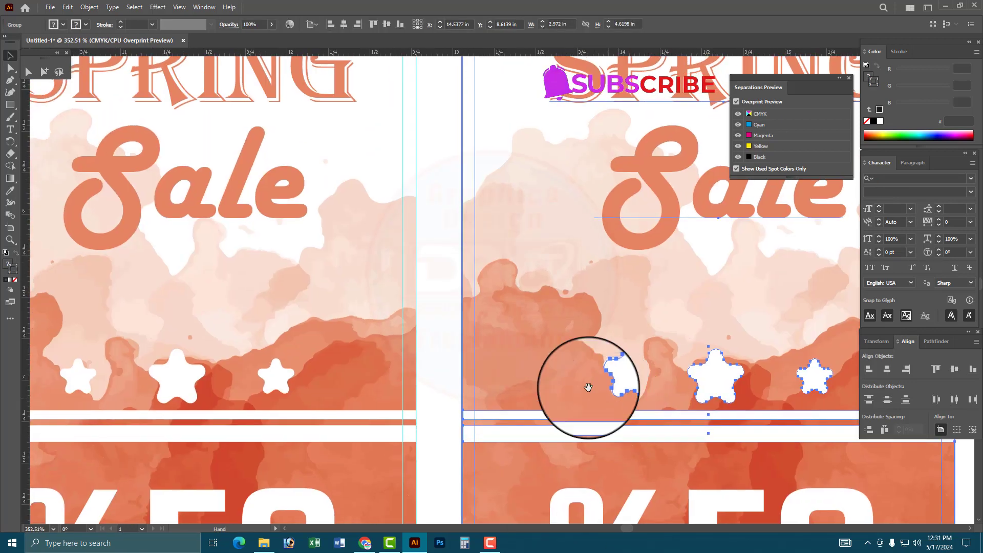
left_click_drag(482, 358, 439, 362)
scroll(527, 323, "down", 5)
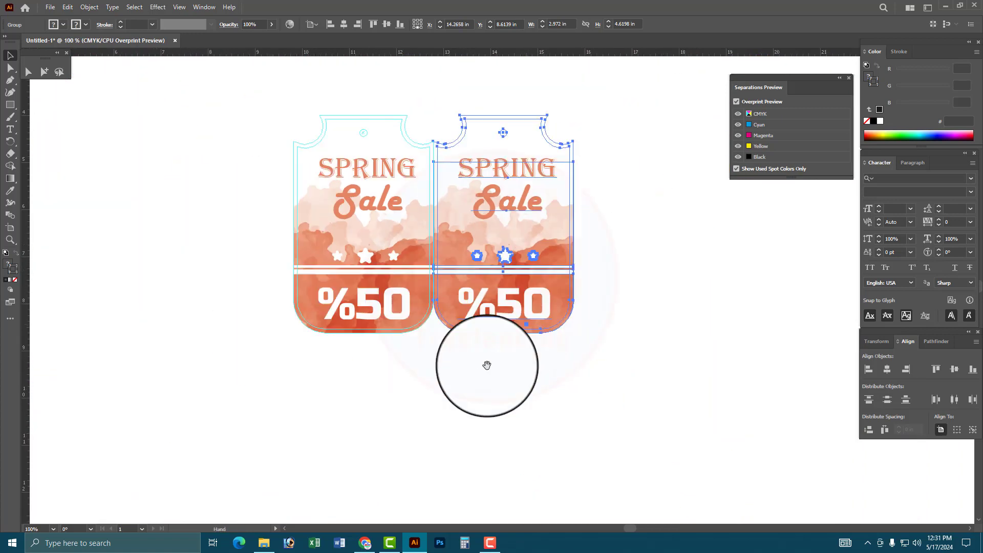
key("ctrl+shift+a")
scroll(436, 276, "up", 5)
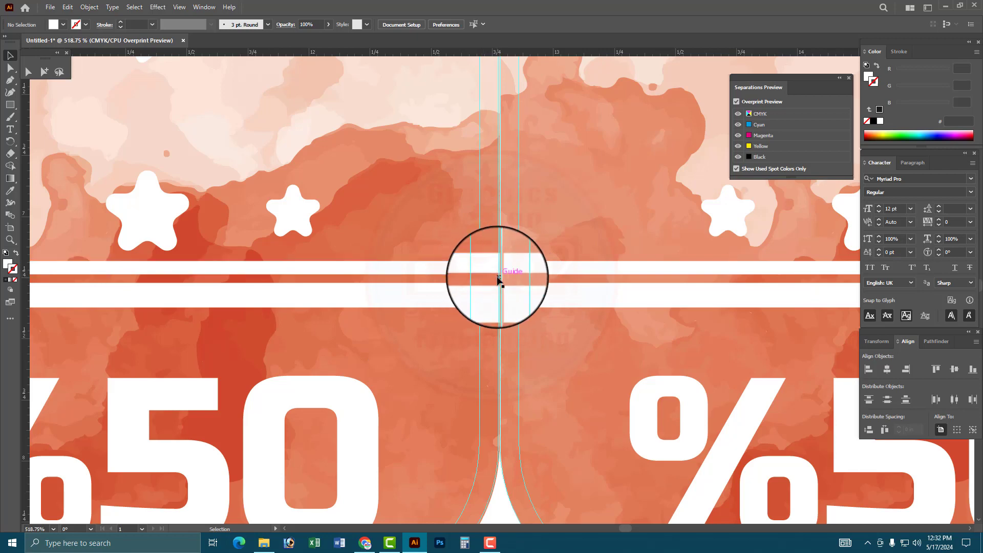
key("ctrl+0")
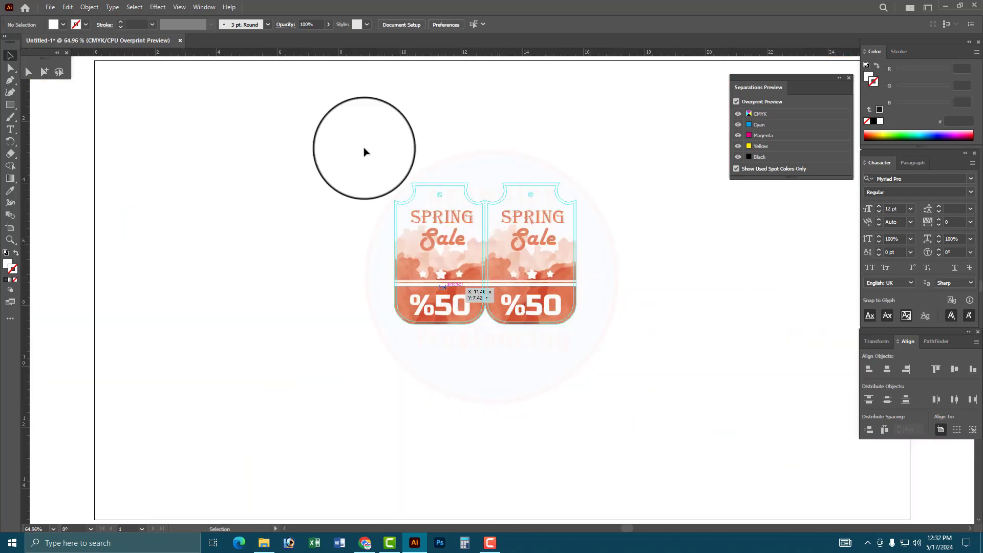
- Snap the right tag flush against the left tag so they share one edge
left_click_drag(696, 394, 691, 392)
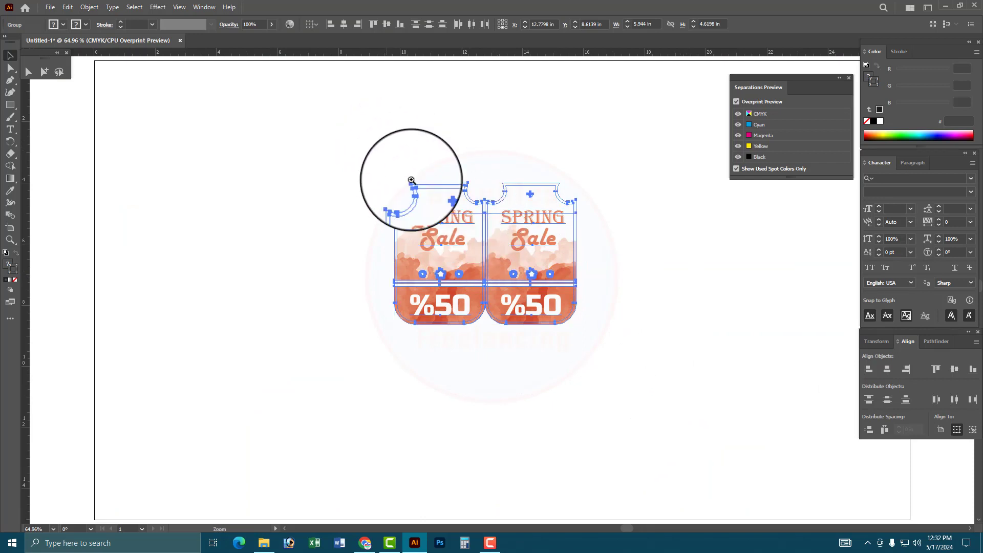
left_click_drag(525, 249, 641, 391)
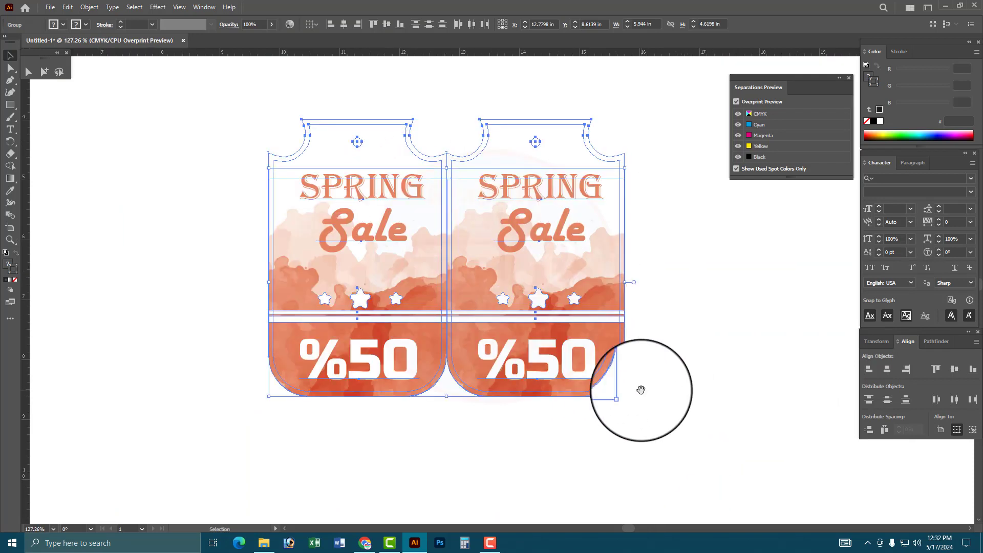
left_click_drag(625, 281, 546, 243)
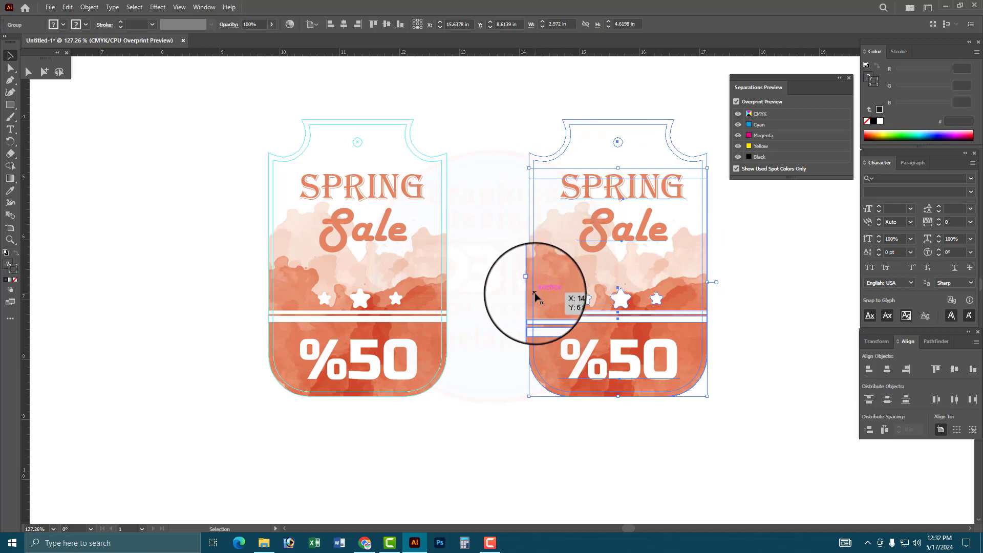
mouse_move(530, 279)
left_mouse_down()
mouse_move(453, 294)
mouse_move(478, 353)
left_mouse_up()
left_click(478, 439)
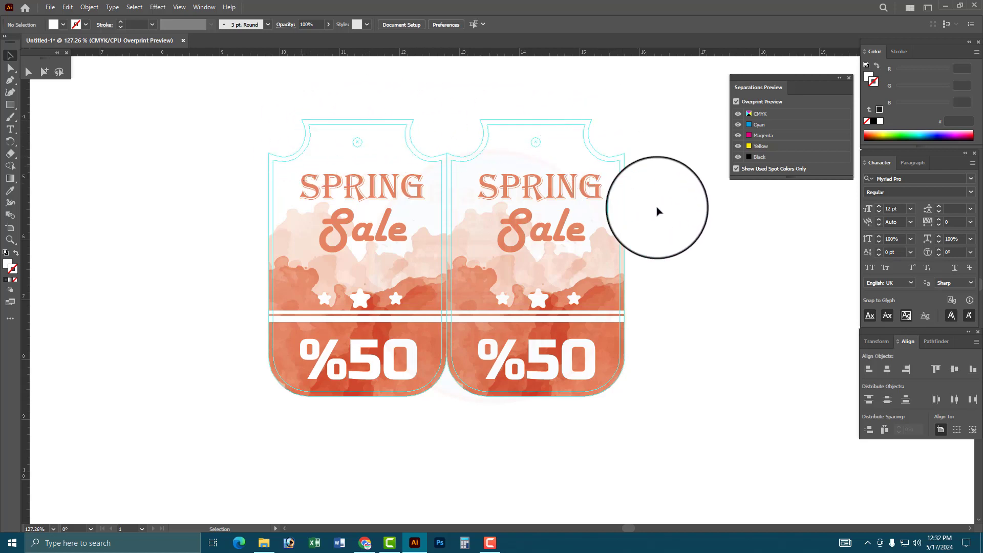
left_click_drag(709, 285, 382, 228)
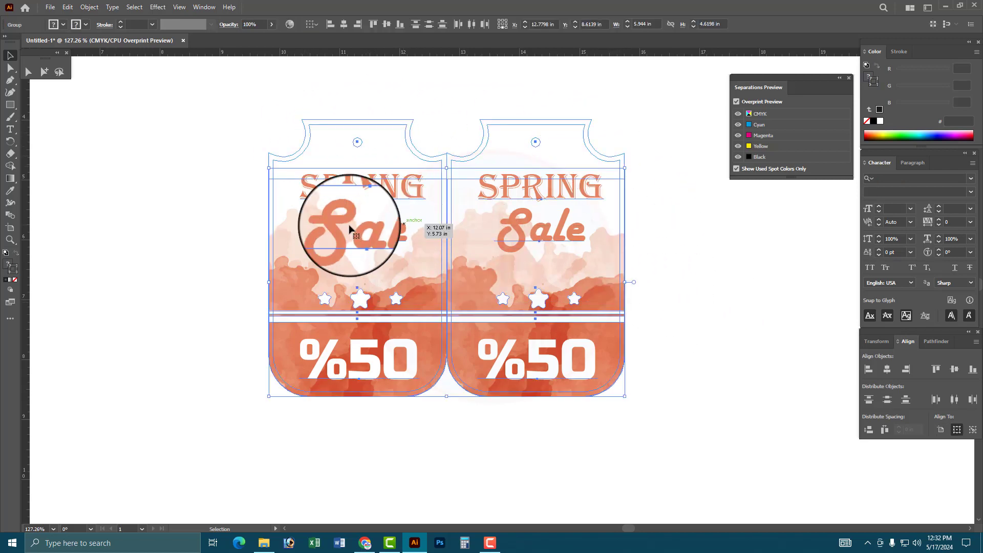
left_click_drag(686, 385, 589, 381)
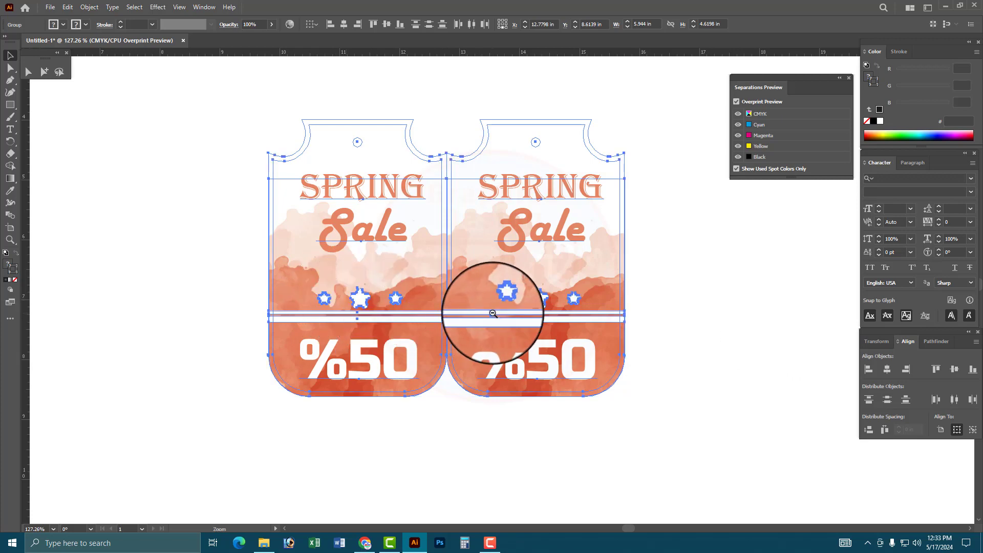
key("ctrl+minus")
- Copy the tag pair leftward to make four, check the width, then add a fifth tag
left_click_drag(598, 363, 326, 365)
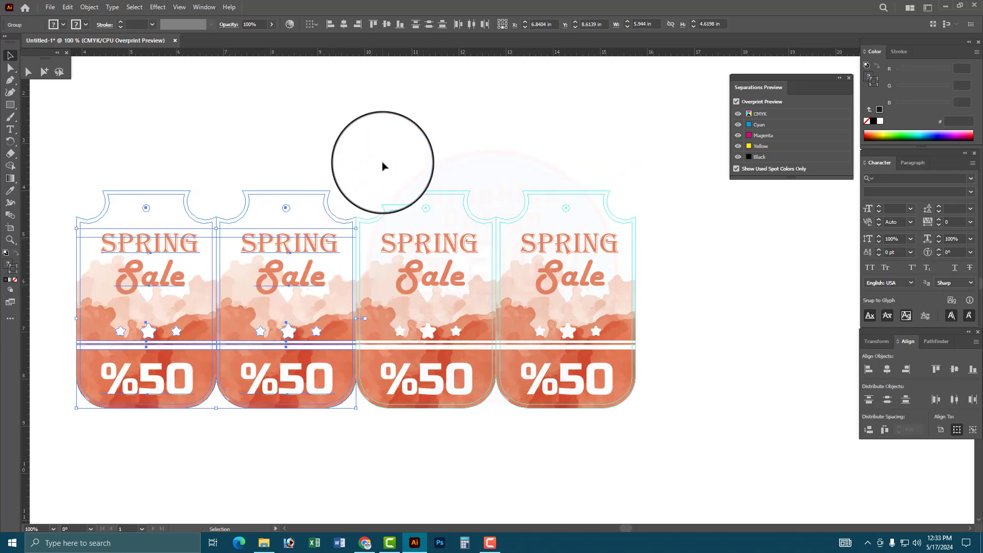
left_click_drag(145, 159, 715, 395)
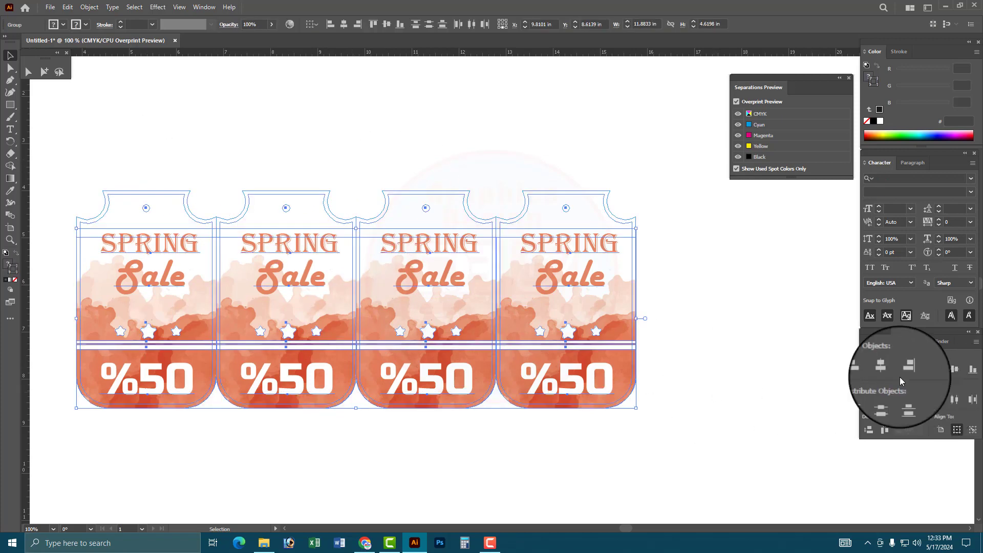
left_click(891, 346)
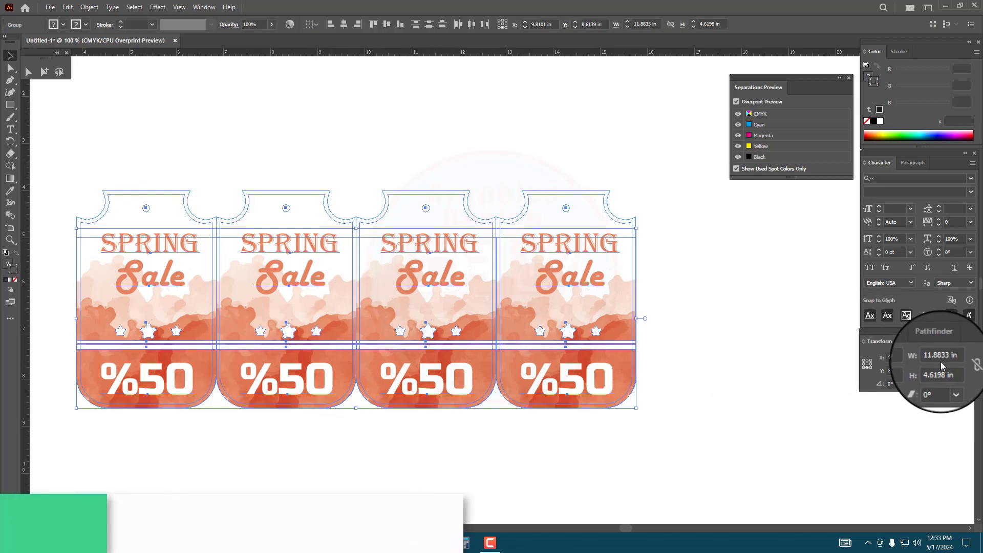
left_click(731, 383)
key("ctrl+minus")
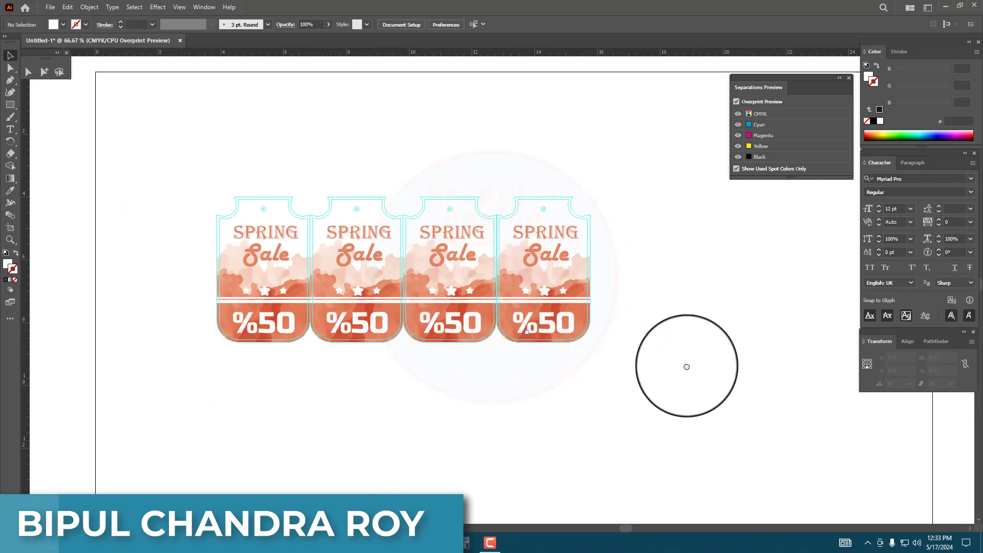
mouse_move(443, 338)
left_mouse_down()
mouse_move(578, 338)
mouse_move(530, 335)
left_mouse_up()
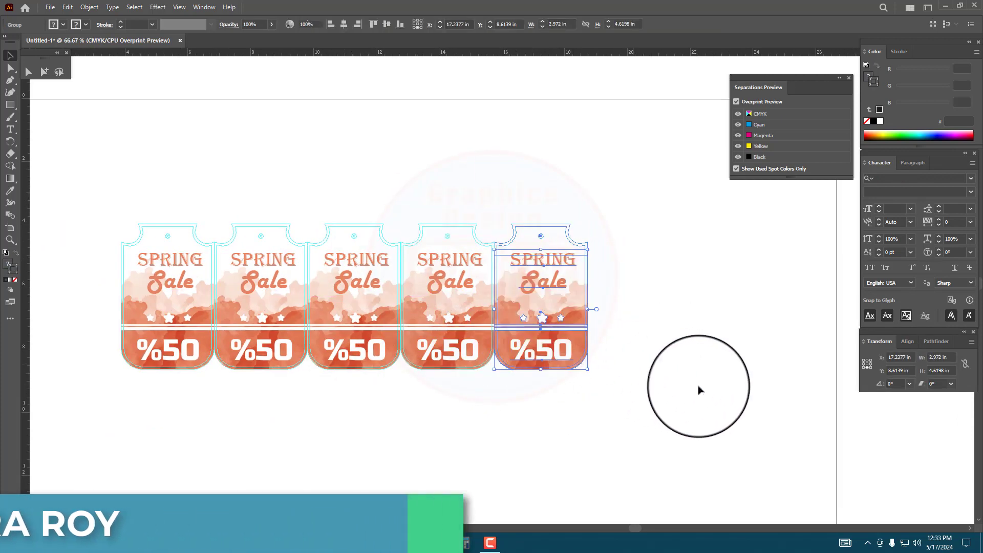
left_click_drag(705, 389, 101, 293)
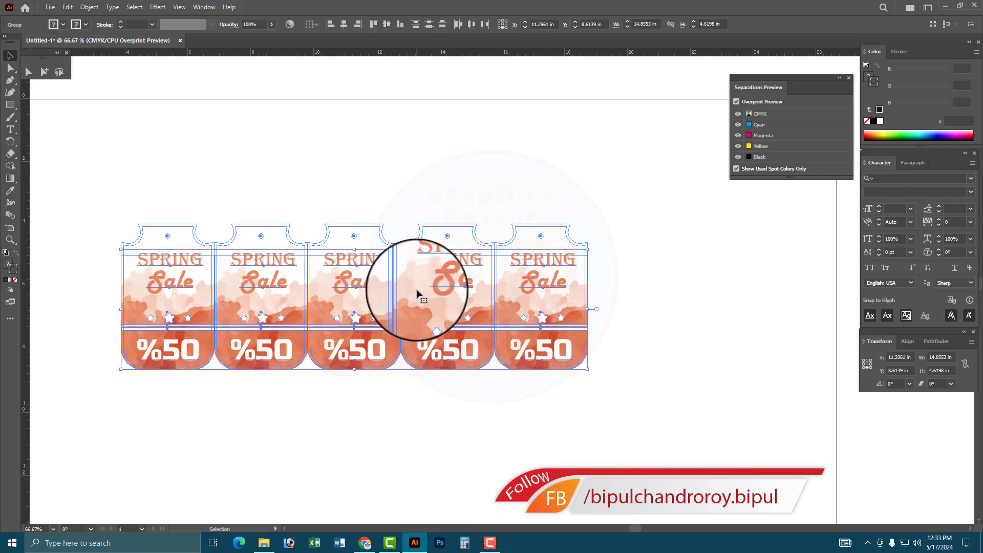
- Delete the fifth tag and move the four-tag row toward the page centre
left_click(532, 416)
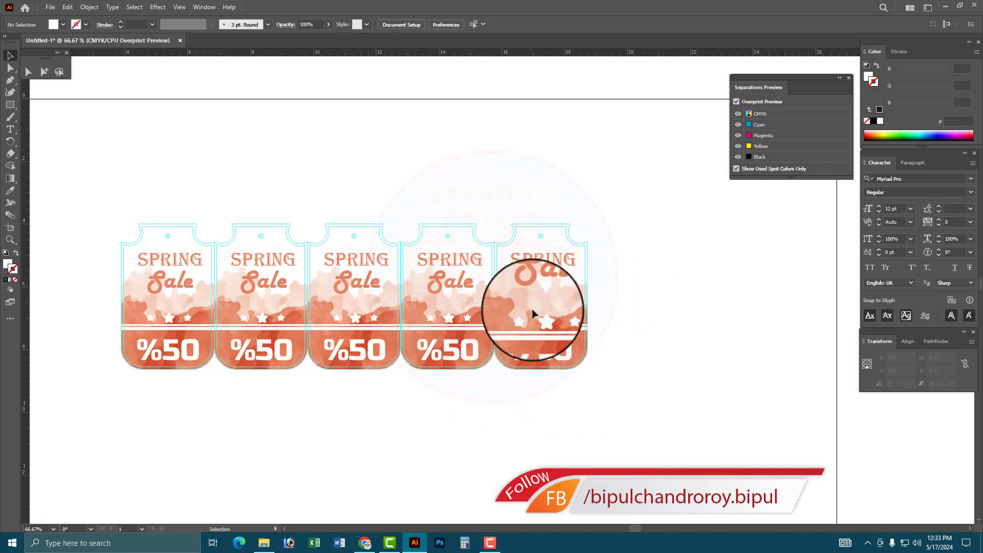
left_click(533, 309)
key("Delete")
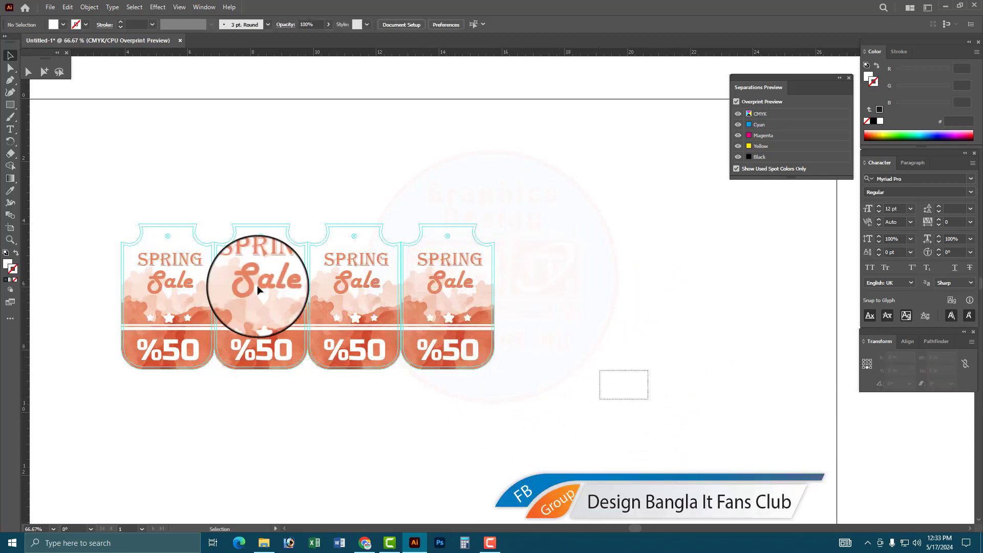
left_click_drag(647, 400, 97, 259)
left_click_drag(449, 354, 587, 386)
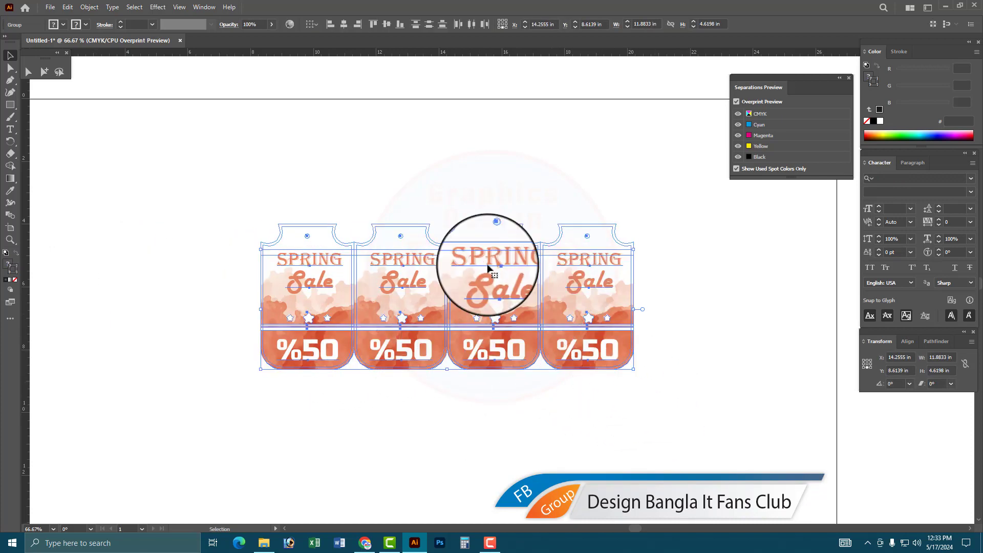
left_click_drag(648, 395, 250, 285)
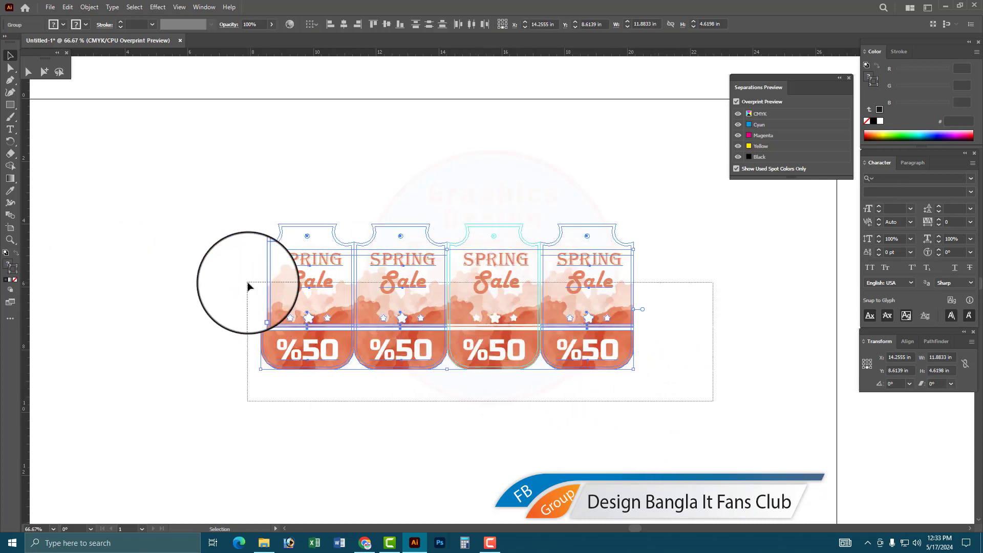
- Copy the row downward twice to form a three-row grid, then select all
left_click_drag(391, 270, 389, 416)
left_click_drag(248, 166, 636, 406)
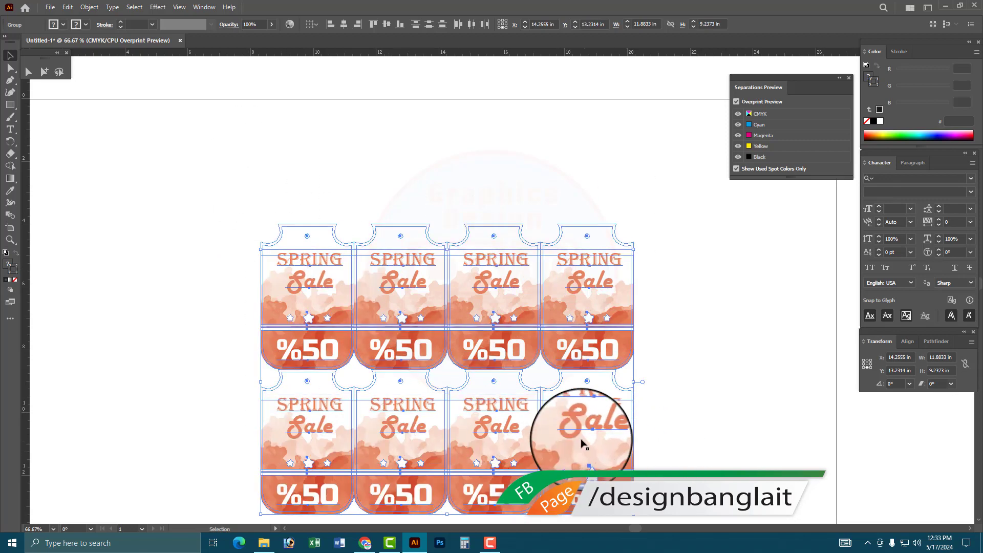
left_click_drag(581, 438, 565, 366)
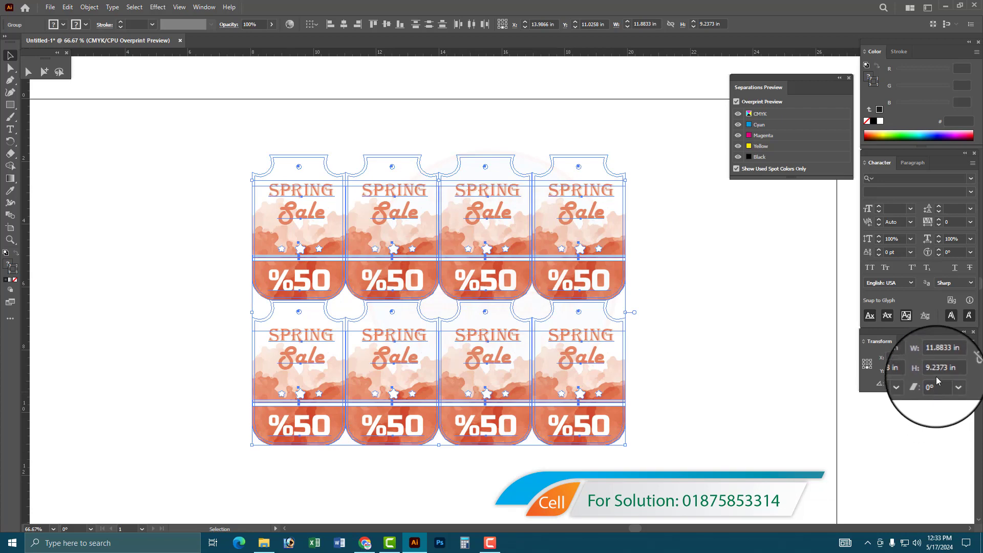
scroll(711, 432, "down", 3)
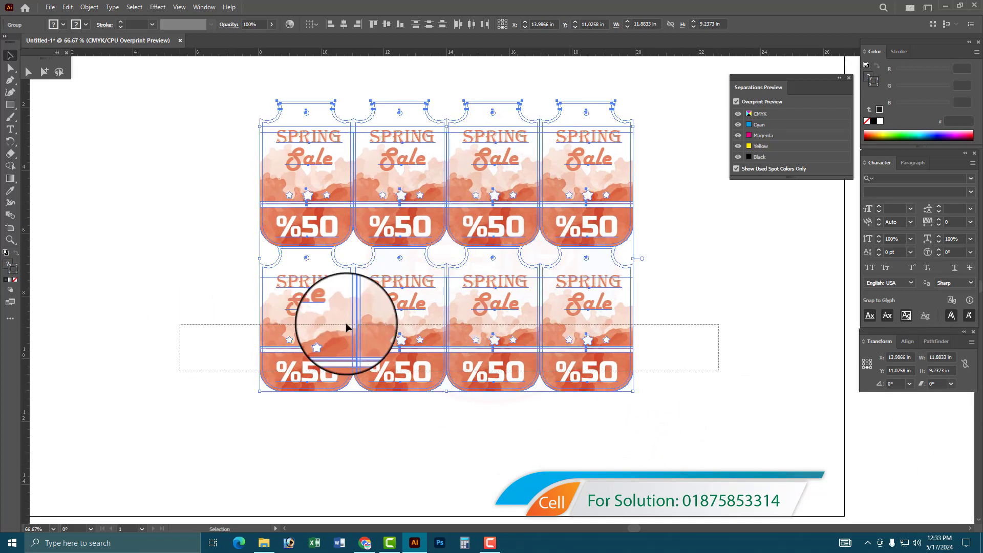
mouse_move(398, 329)
left_mouse_down()
mouse_move(395, 434)
mouse_move(407, 437)
left_mouse_up()
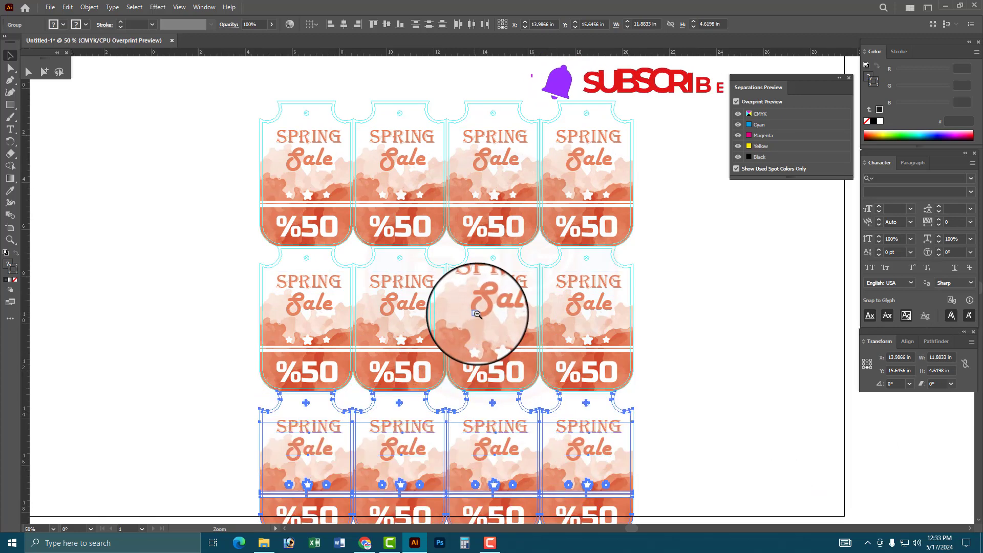
key("ctrl+a")
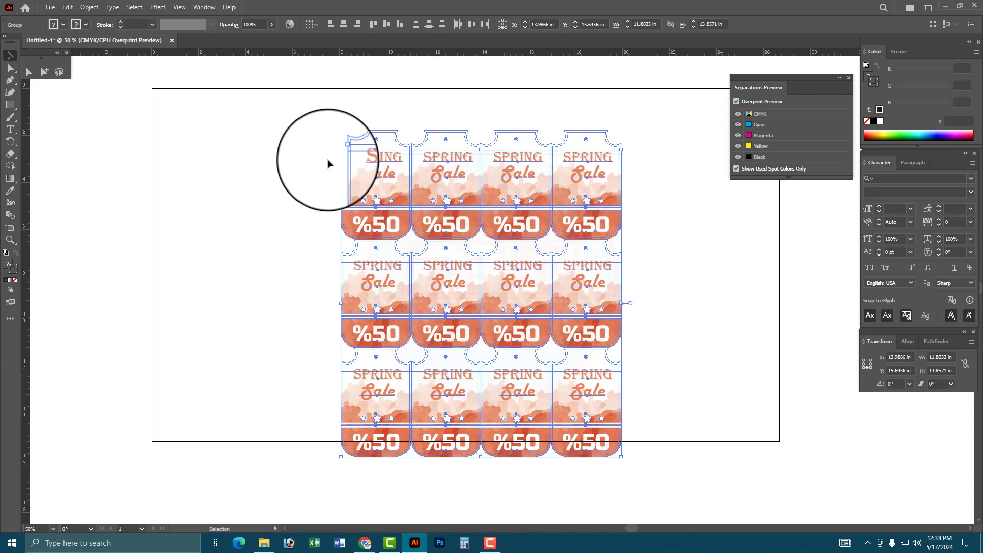
- Delete the rightmost tag column and move the remaining 3×3 grid up and left
left_click_drag(465, 225, 457, 197)
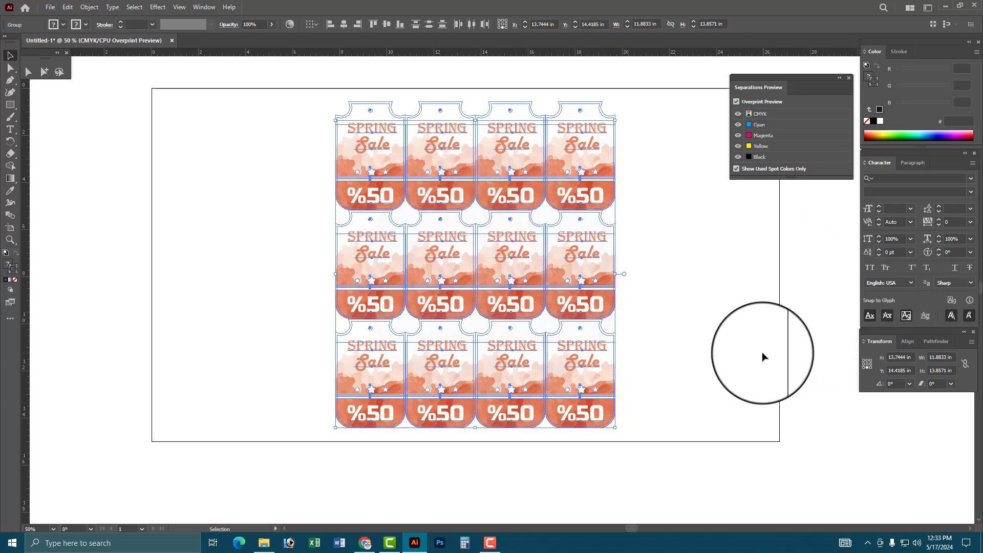
left_click(576, 154)
left_click(519, 414)
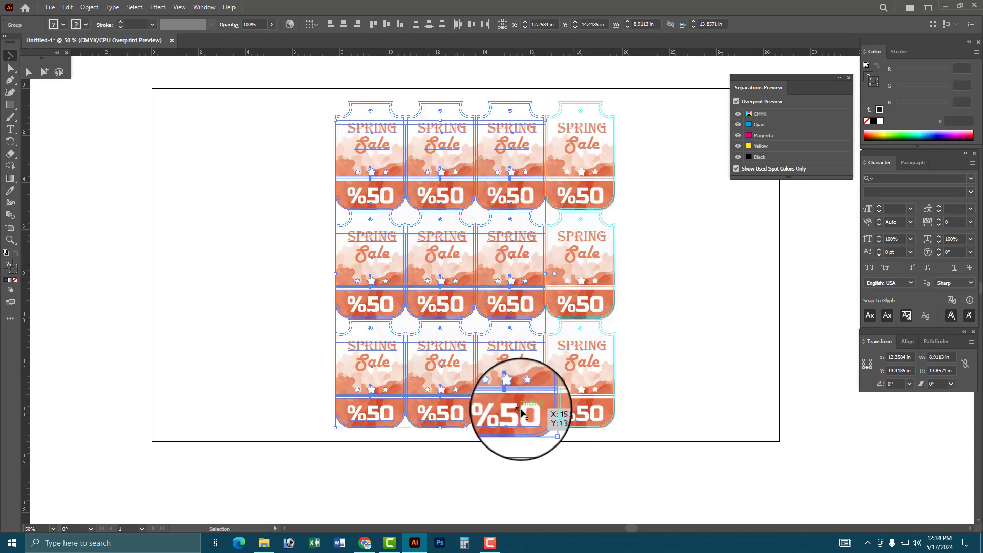
left_click(590, 188)
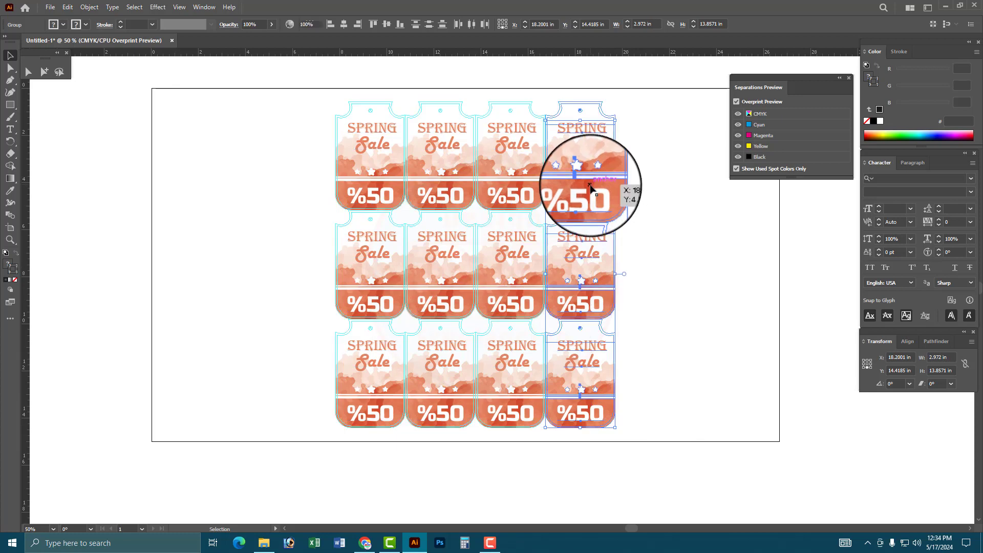
key("Delete")
left_click(352, 166)
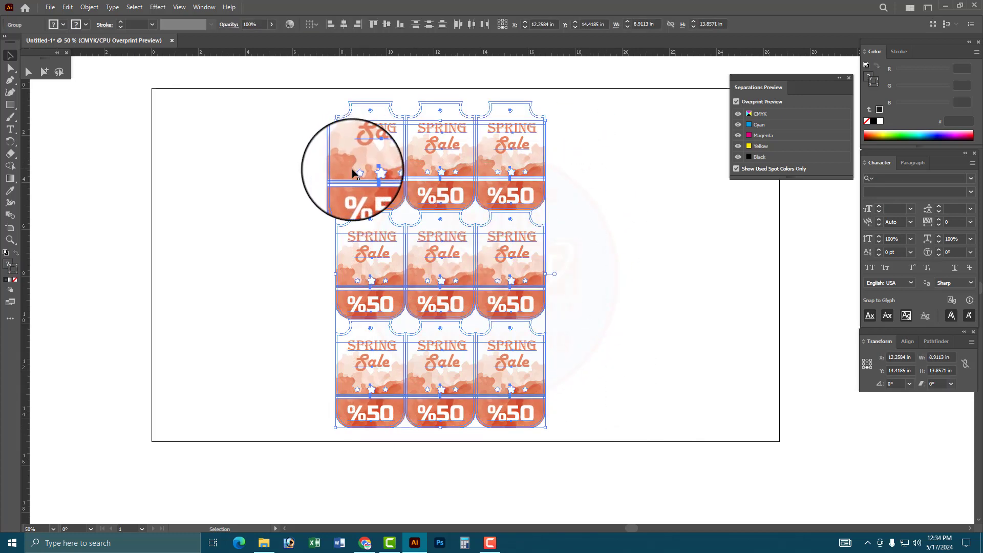
left_click_drag(439, 193, 759, 235)
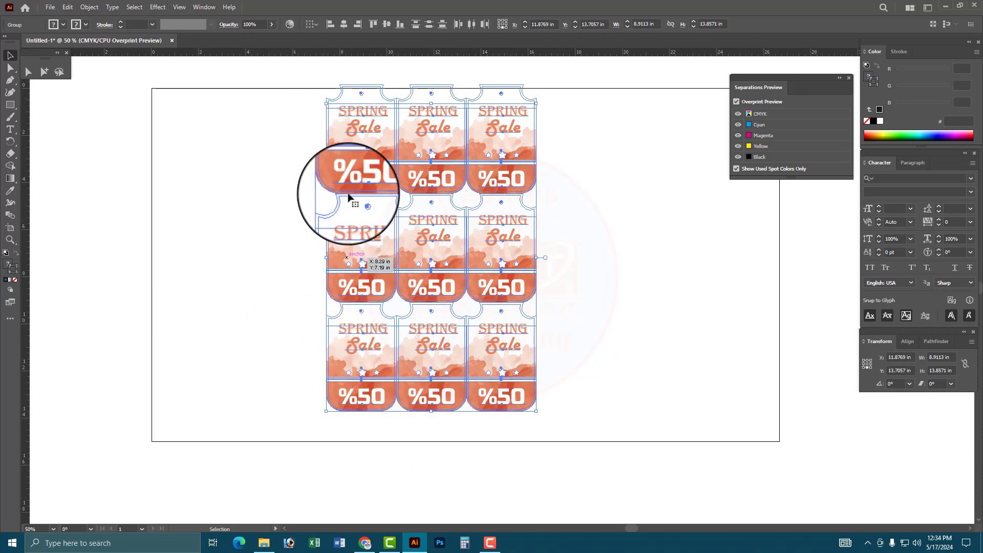
- Rotate the nine-tag grid 90° and move it onto the artboard
key("r")
mouse_move(362, 406)
left_mouse_down()
mouse_move(716, 377)
mouse_move(627, 348)
left_mouse_up()
key("v")
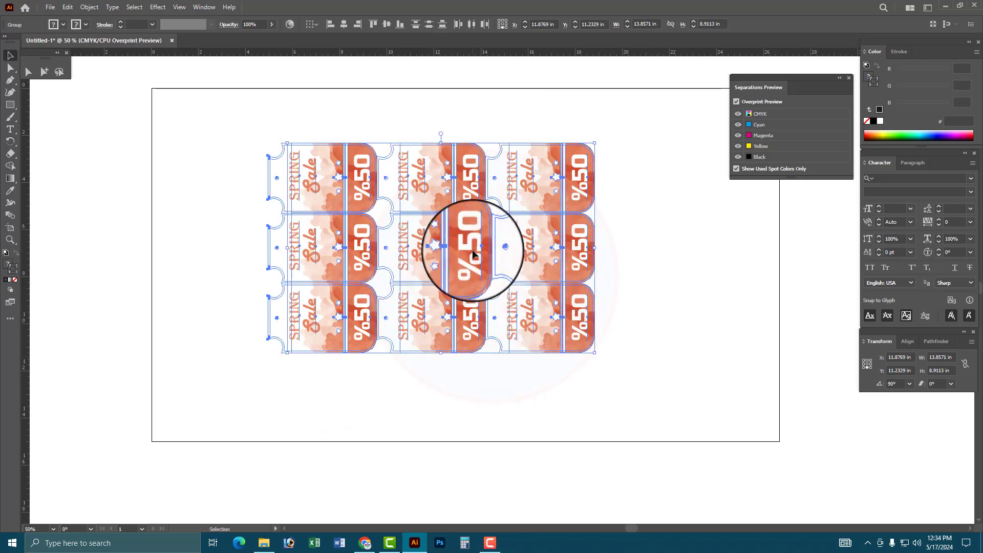
mouse_move(443, 258)
left_mouse_down()
mouse_move(528, 271)
mouse_move(489, 274)
left_mouse_up()
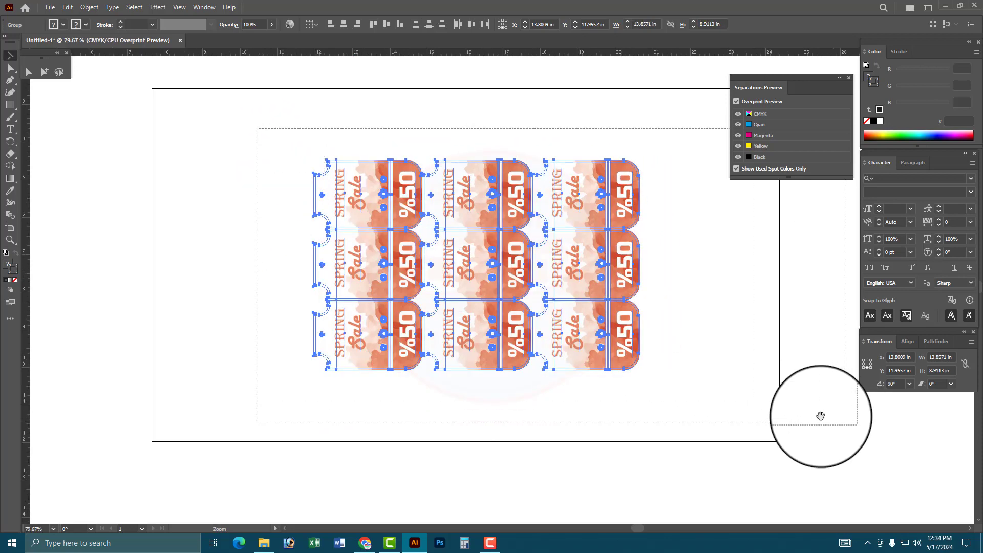
scroll(689, 369, "up", 3)
left_click_drag(689, 370, 716, 369)
- Inspect the rotated tickets' anchor points, then zoom out to view the whole grid
left_click(352, 460)
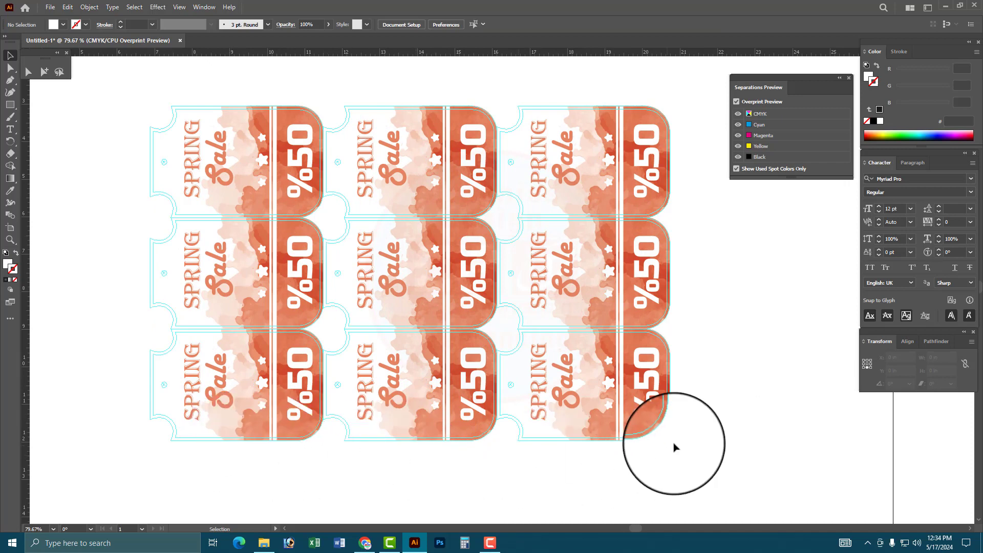
mouse_move(674, 443)
left_mouse_down()
mouse_move(228, 224)
mouse_move(114, 149)
left_mouse_up()
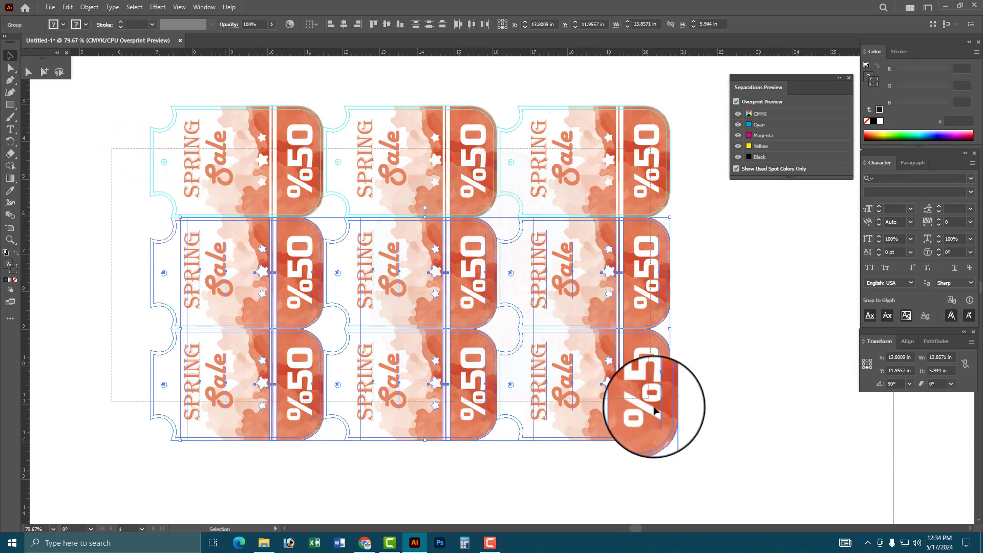
key("a")
key("v")
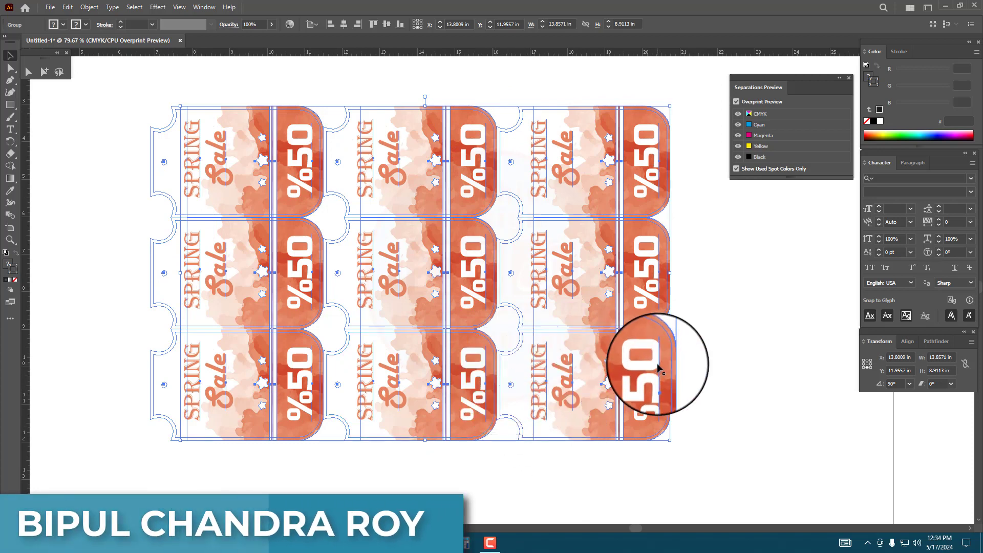
key("ctrl+minus")
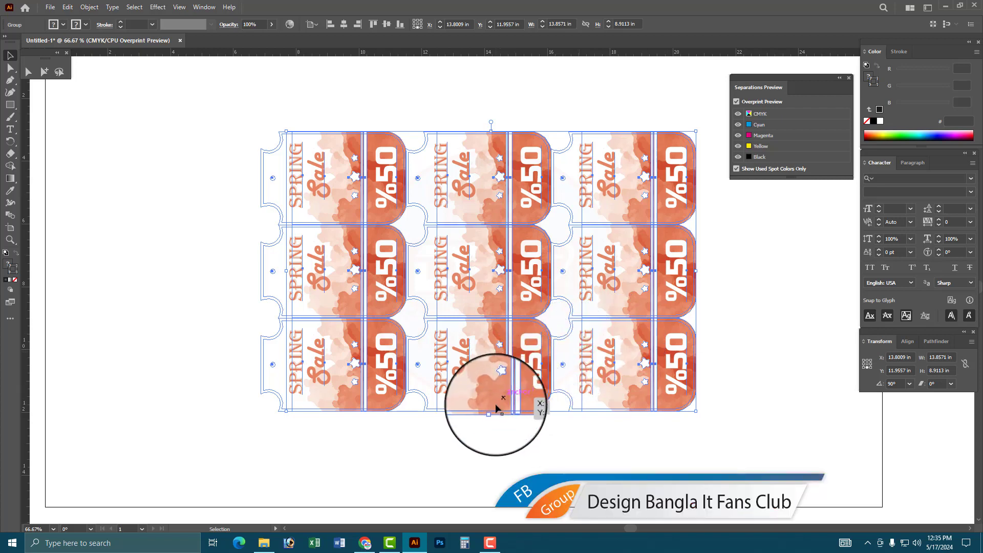
scroll(464, 404, "up", 5)
- Add a vertical guide from the left ruler across the tag grid
left_click_drag(465, 403, 576, 451)
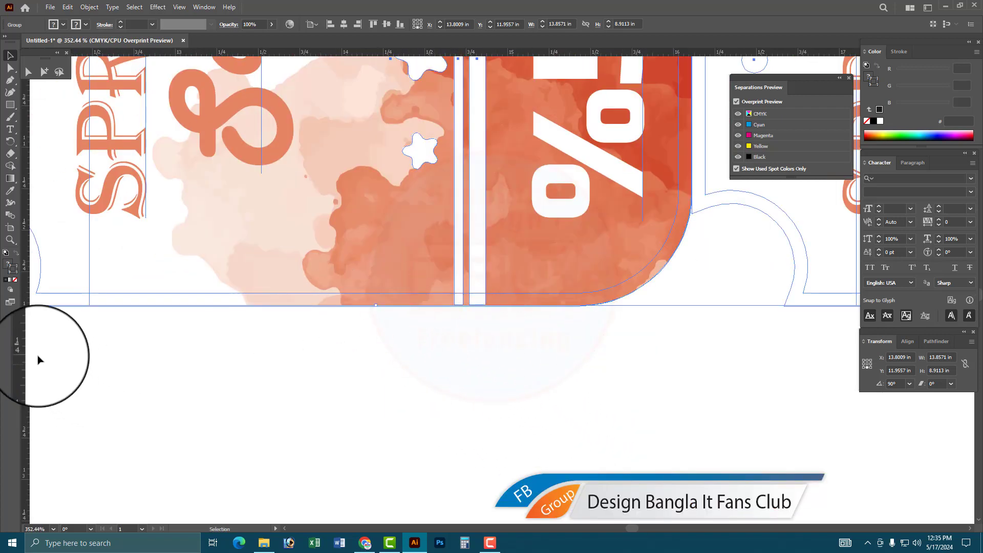
left_click_drag(25, 346, 376, 310)
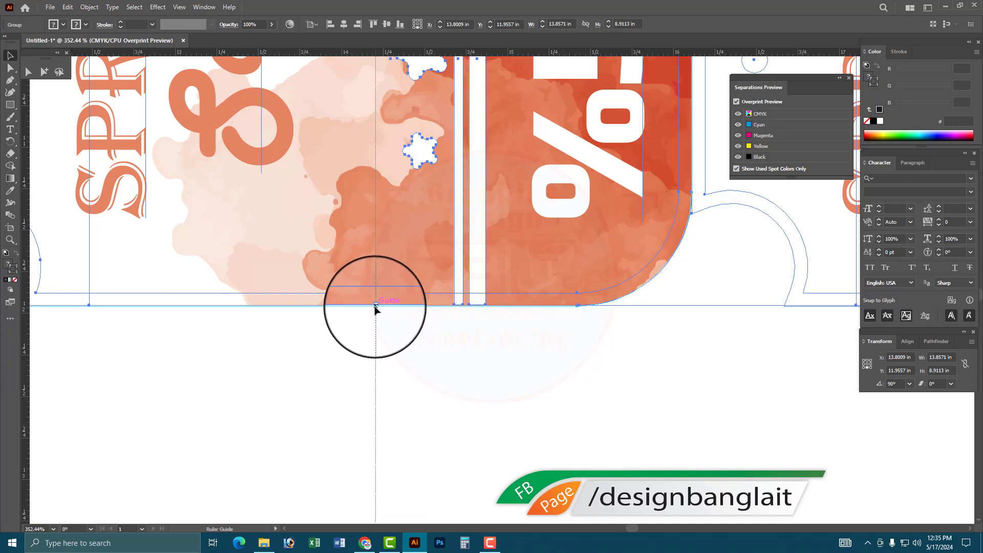
key("ctrl+0")
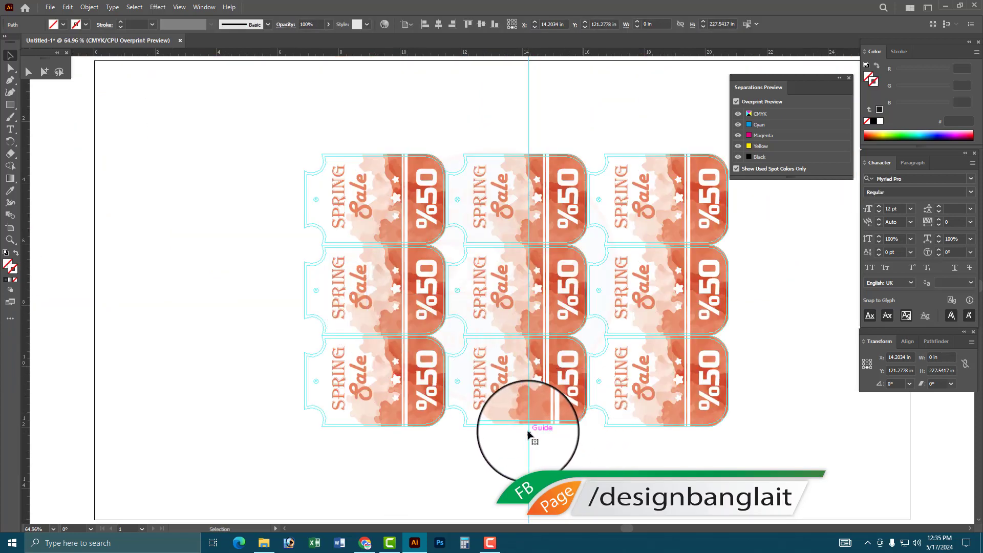
left_click(375, 492)
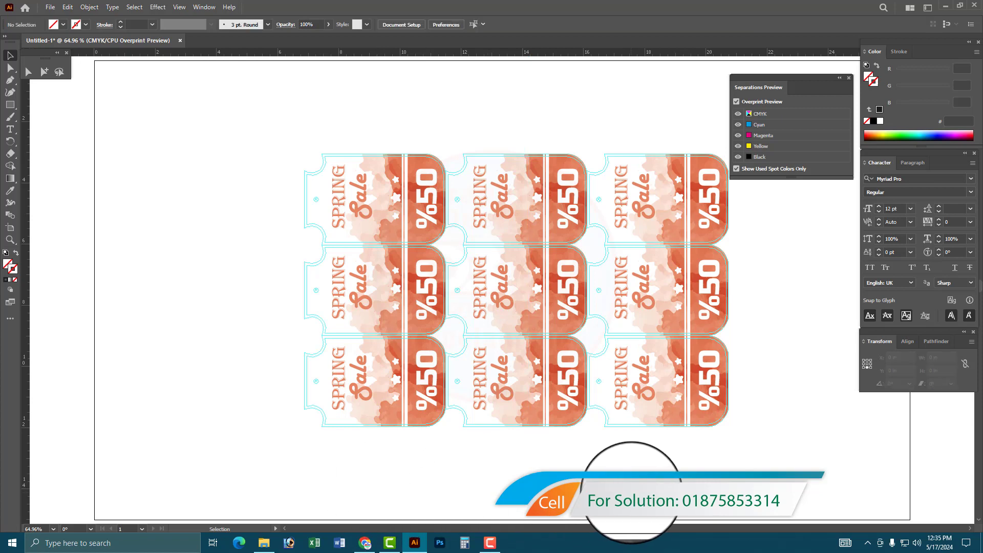
key("ctrl+minus")
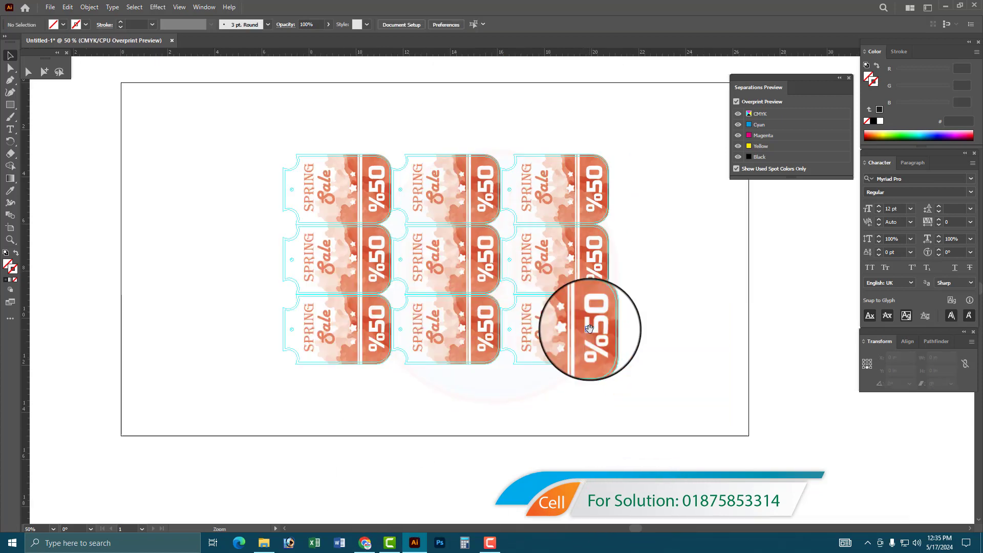
- Copy the tag grid straight up above the original and lock the guides
left_click_drag(701, 404, 229, 168)
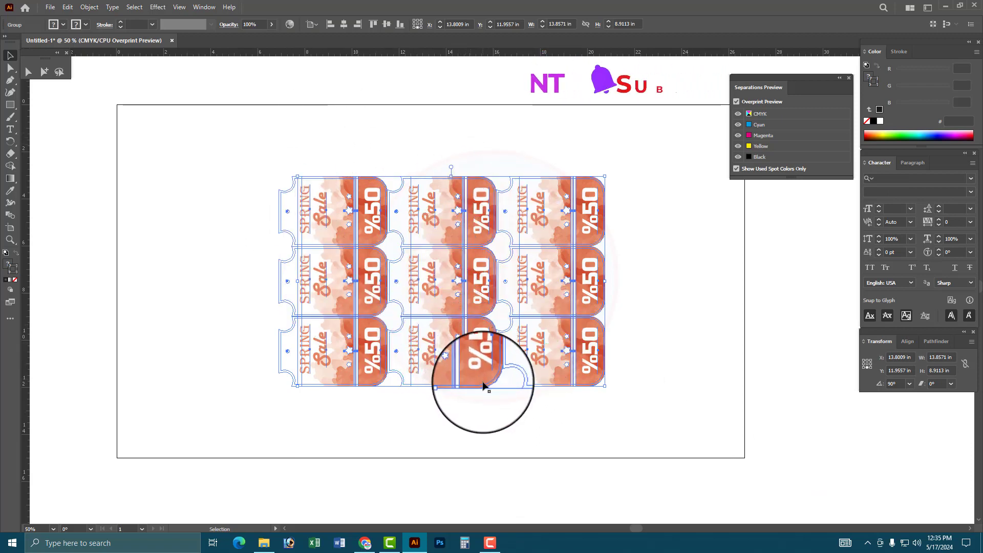
mouse_move(476, 377)
left_mouse_down()
mouse_move(476, 95)
mouse_move(471, 127)
left_mouse_up()
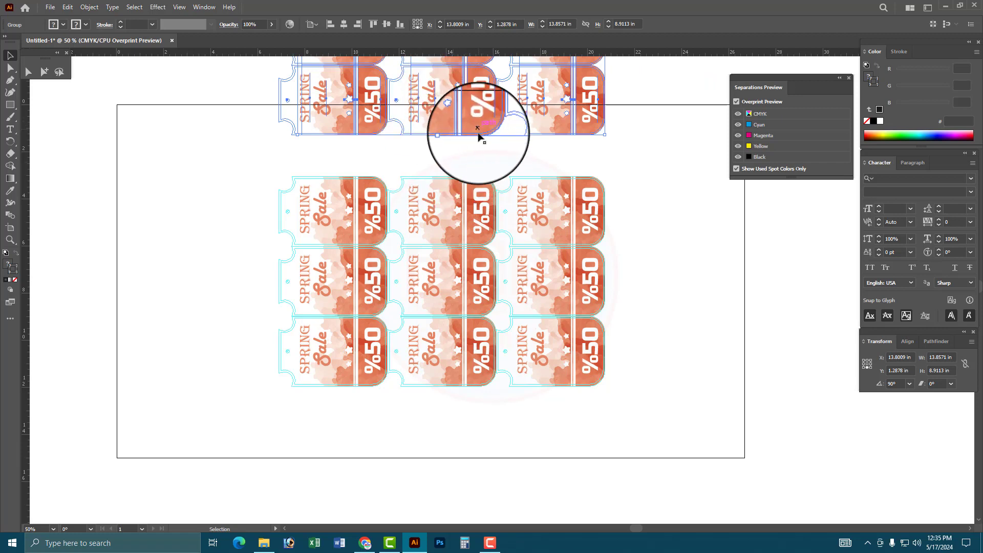
left_click(124, 123)
right_click(124, 123)
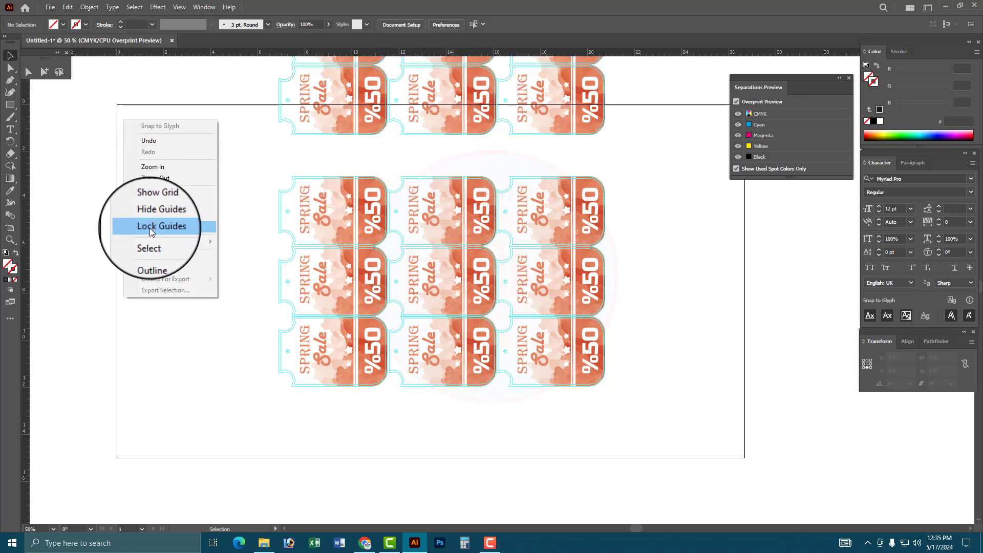
left_click(153, 223)
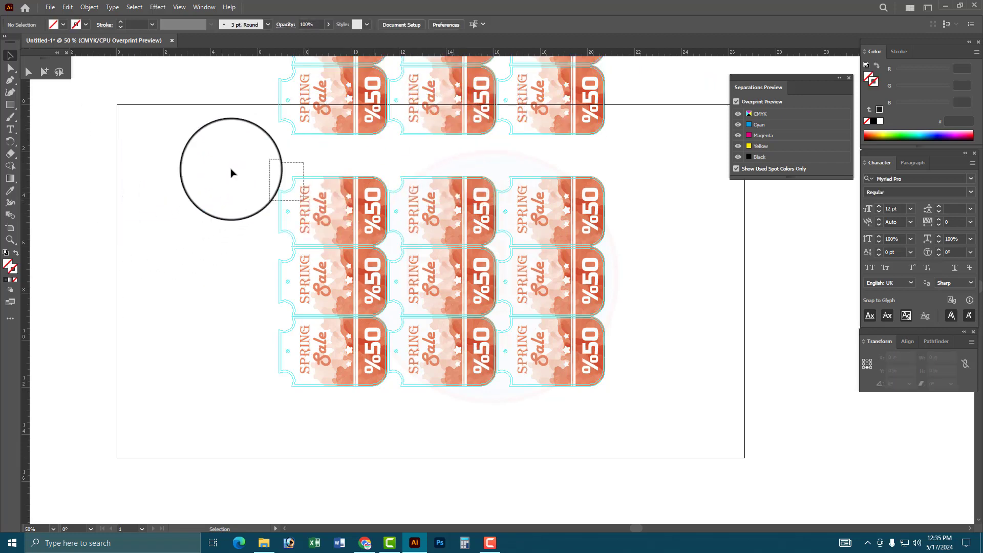
- Delete the lower grid's tag artwork, leaving only the outlines, and unlock the guides
left_click(44, 72)
left_click_drag(271, 177, 625, 409)
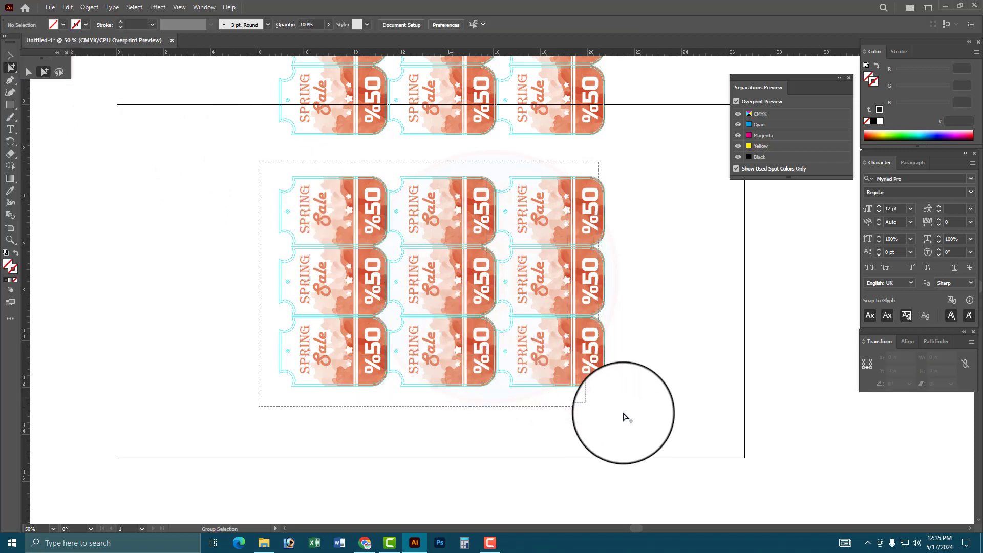
key("Delete")
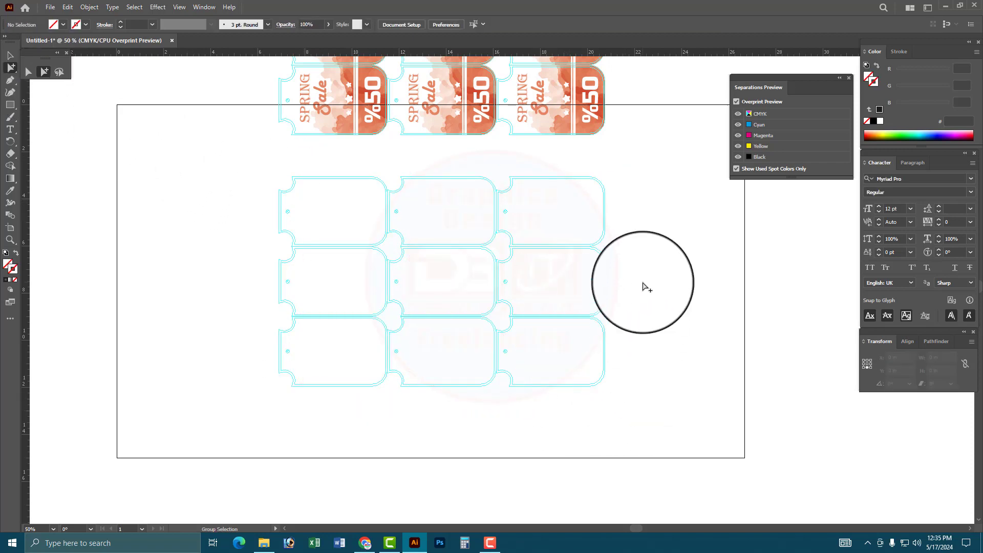
right_click(635, 282)
left_click(666, 387)
- Zoom in on a junction between tags and delete the doubled inner lines
left_click(509, 307)
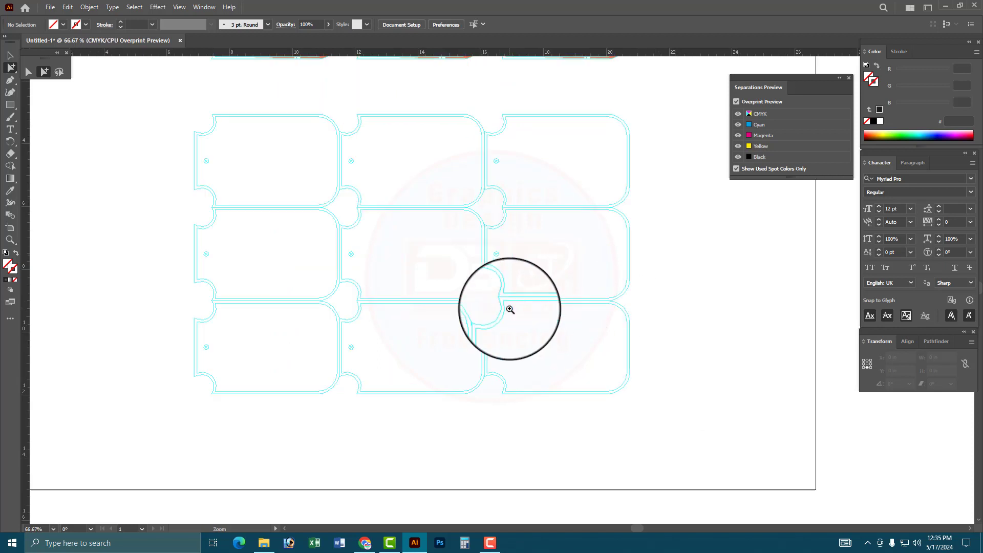
left_click(460, 263)
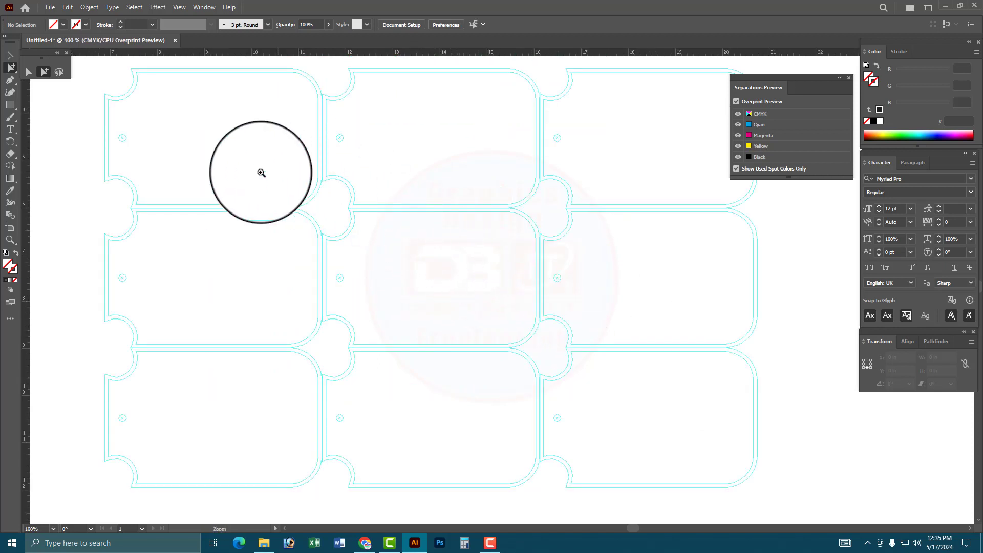
left_click_drag(257, 188, 491, 292)
left_click_drag(258, 190, 412, 214)
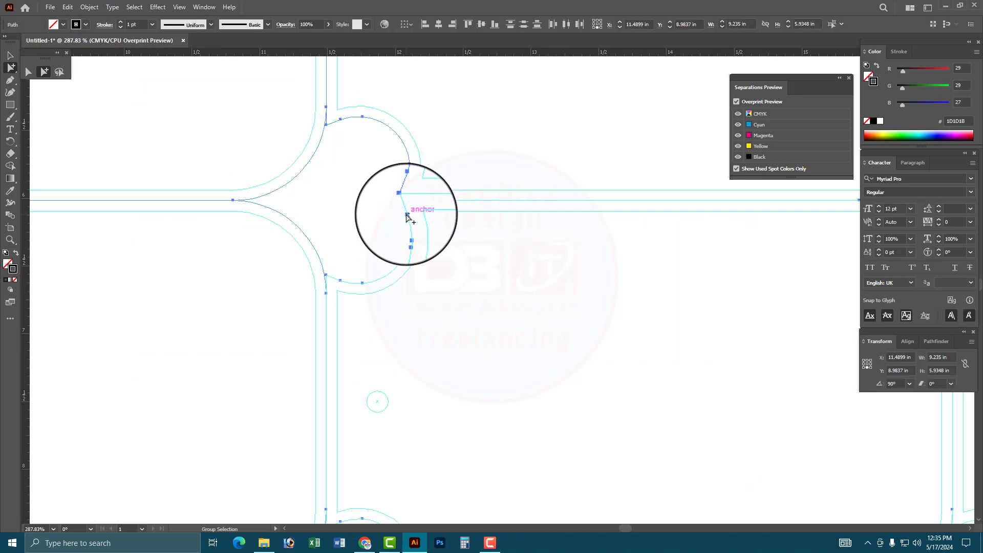
key("Delete")
key("ctrl+1")
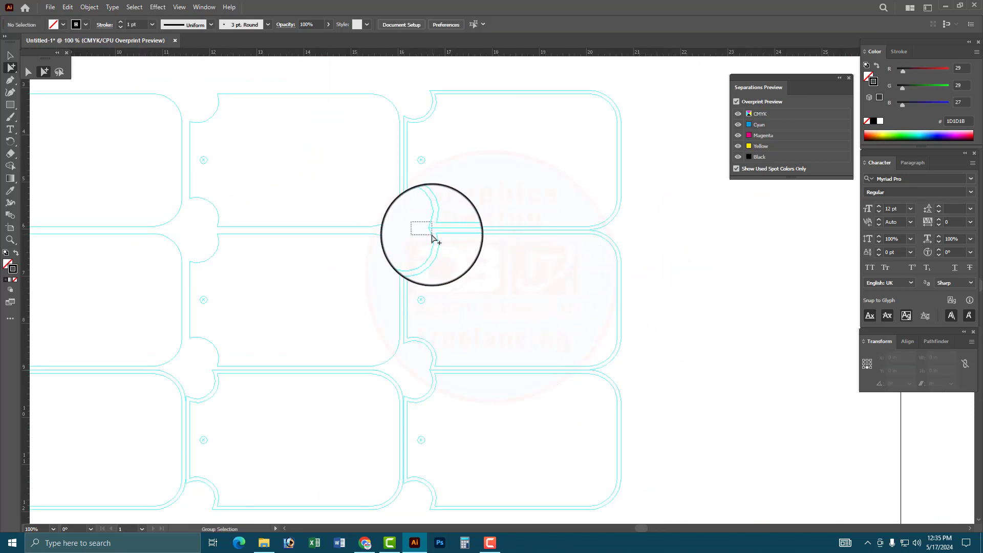
- Delete the remaining doubled inner lines at the middle and lower junctions, then select all outlines
left_click_drag(431, 236, 432, 235)
key("Delete")
mouse_move(391, 300)
left_mouse_down()
mouse_move(419, 370)
mouse_move(434, 382)
left_mouse_up()
key("Delete")
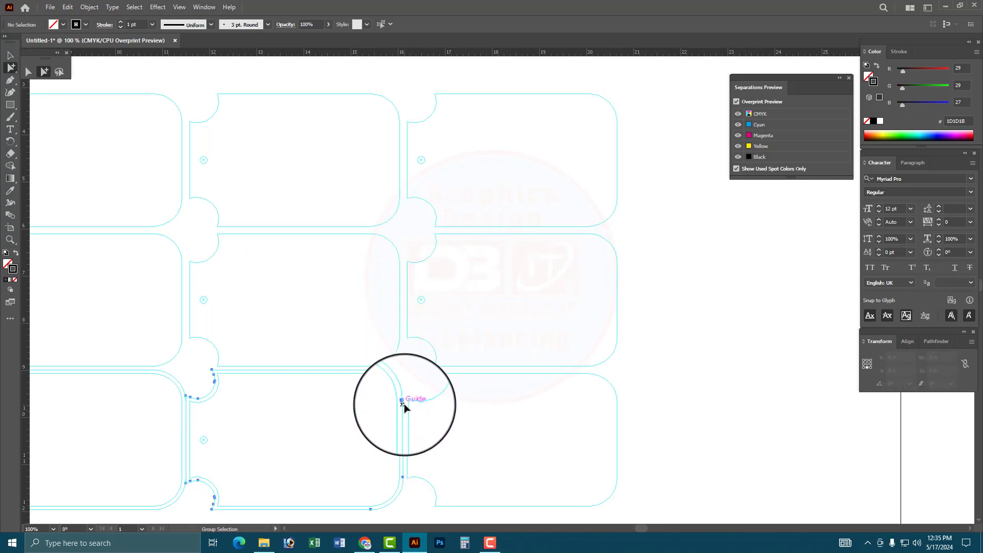
key("Delete")
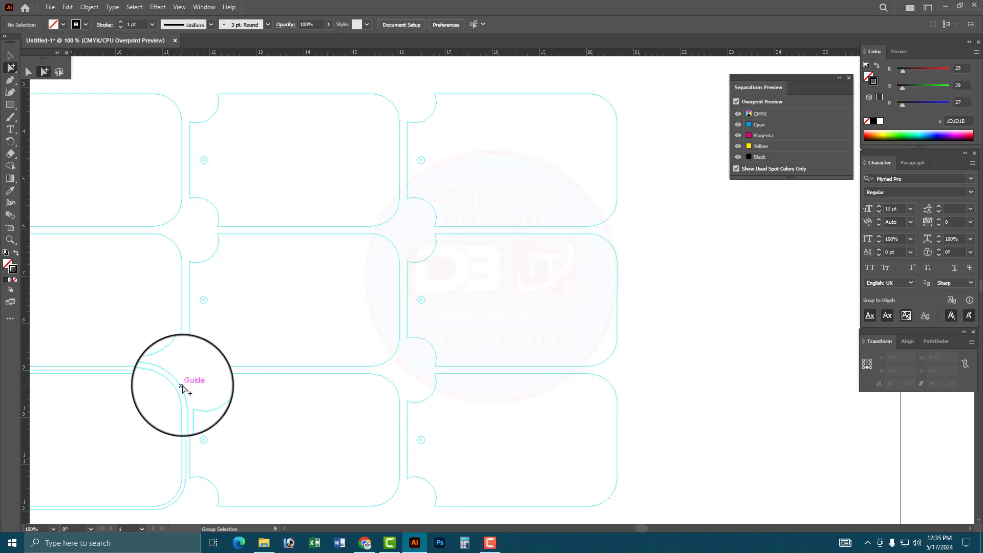
key("Delete")
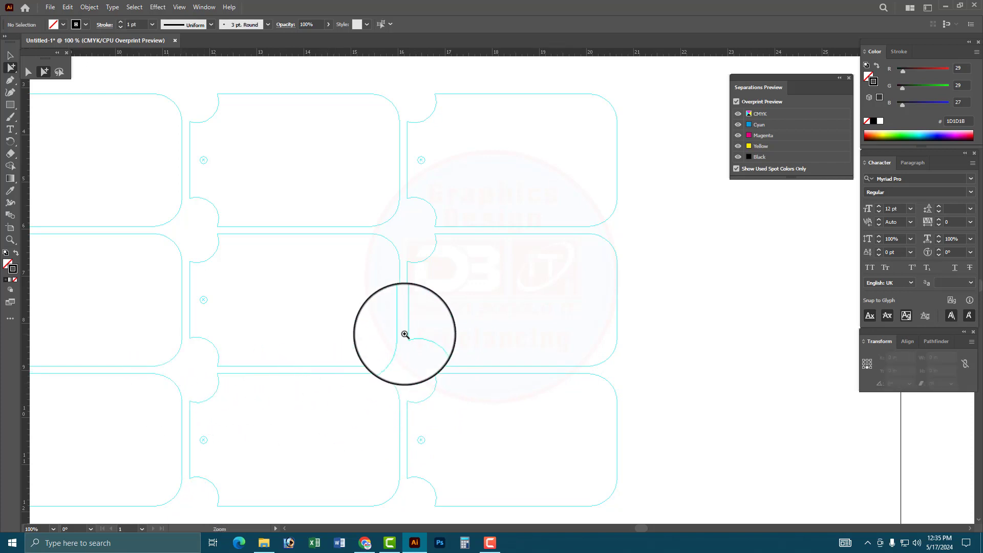
key("ctrl+minus")
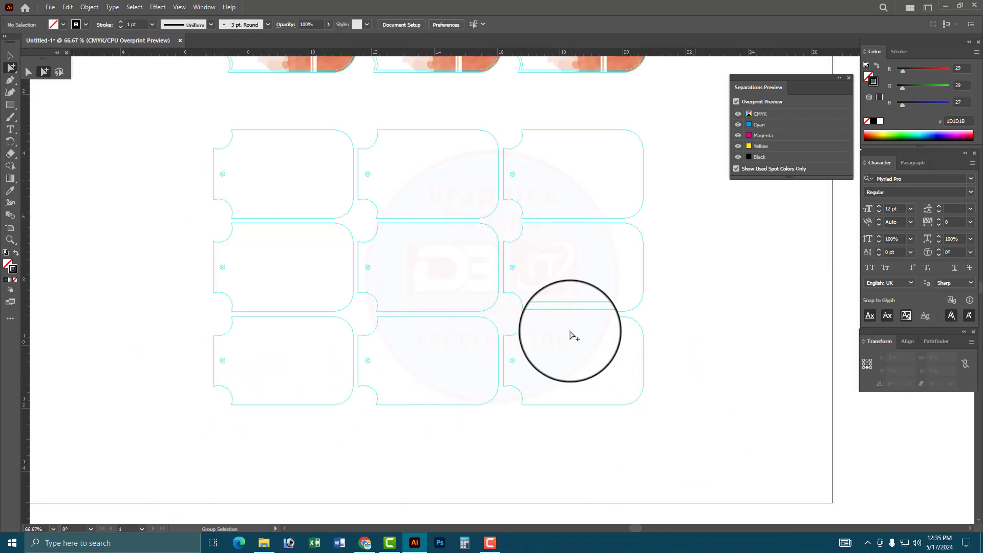
left_click_drag(696, 433, 176, 144)
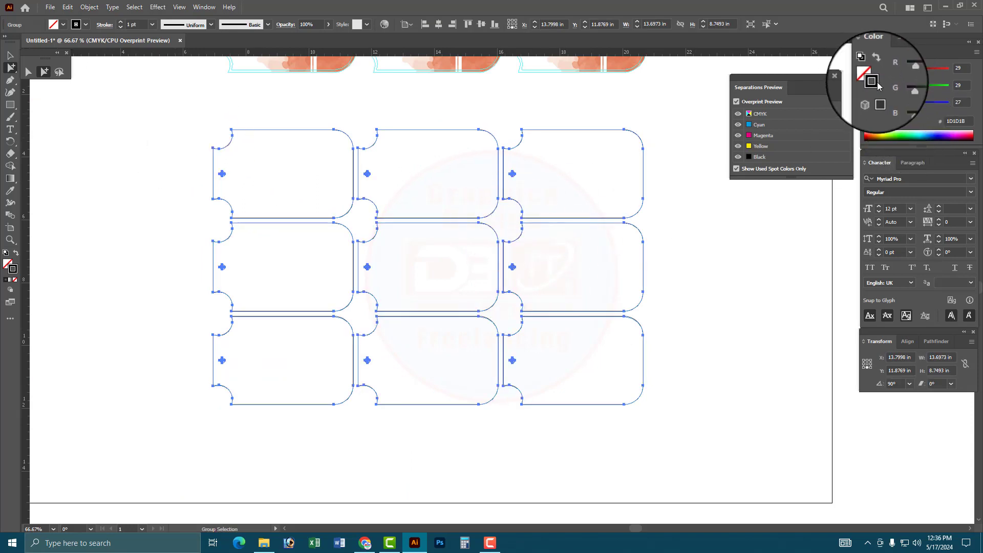
- Switch the Color panel to CMYK and reselect the whole cut-line grid
left_click(975, 53)
left_click(894, 101)
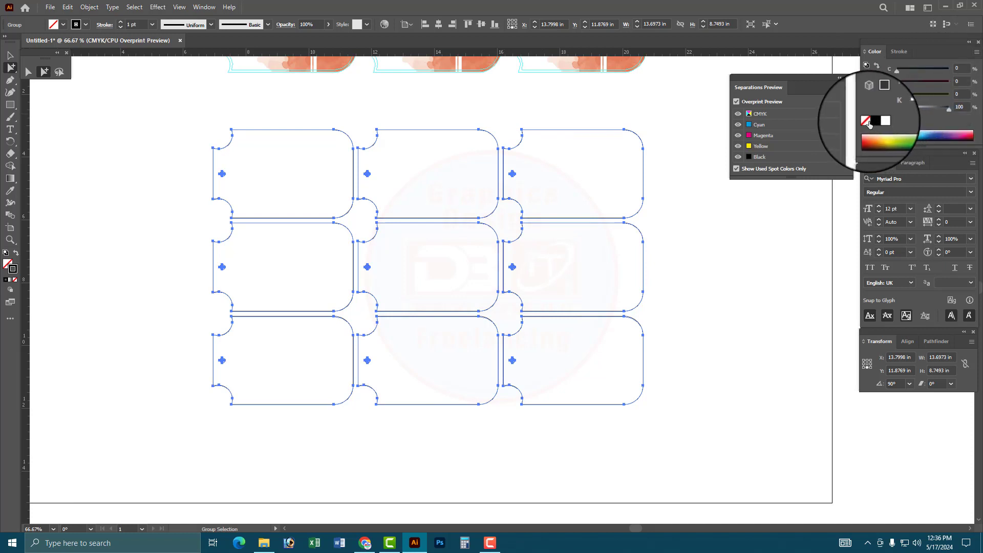
left_click(684, 169)
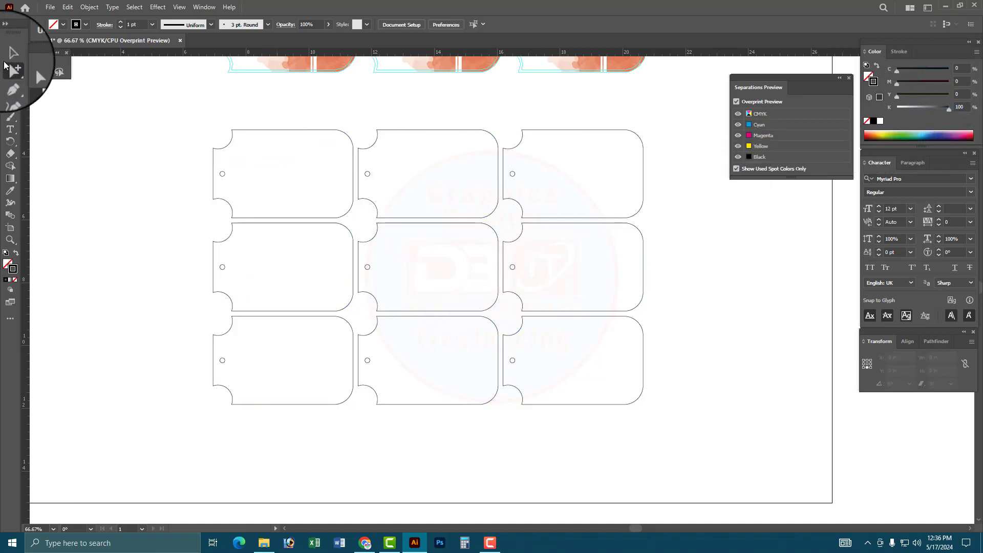
left_click_drag(314, 209, 761, 454)
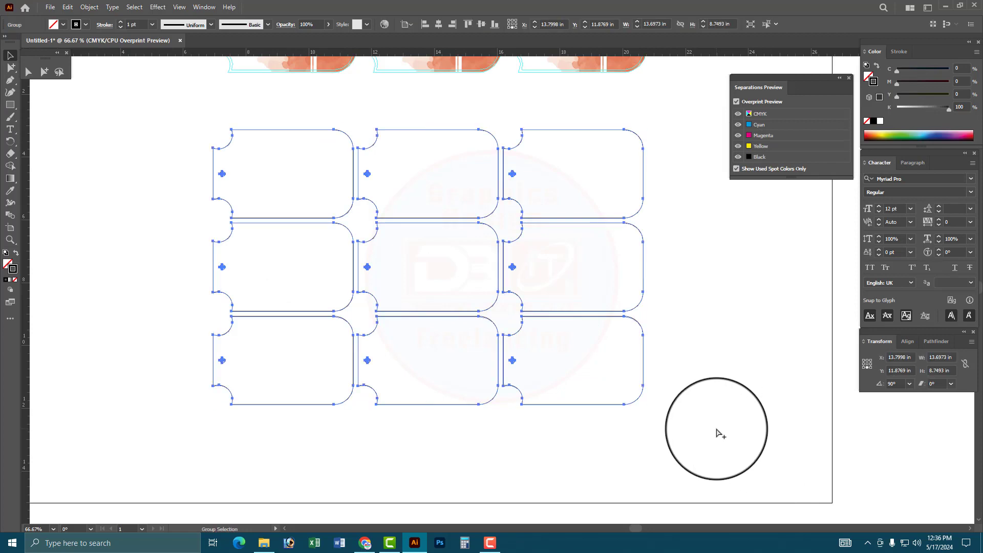
scroll(512, 287, "down", 1)
scroll(582, 394, "up", 3)
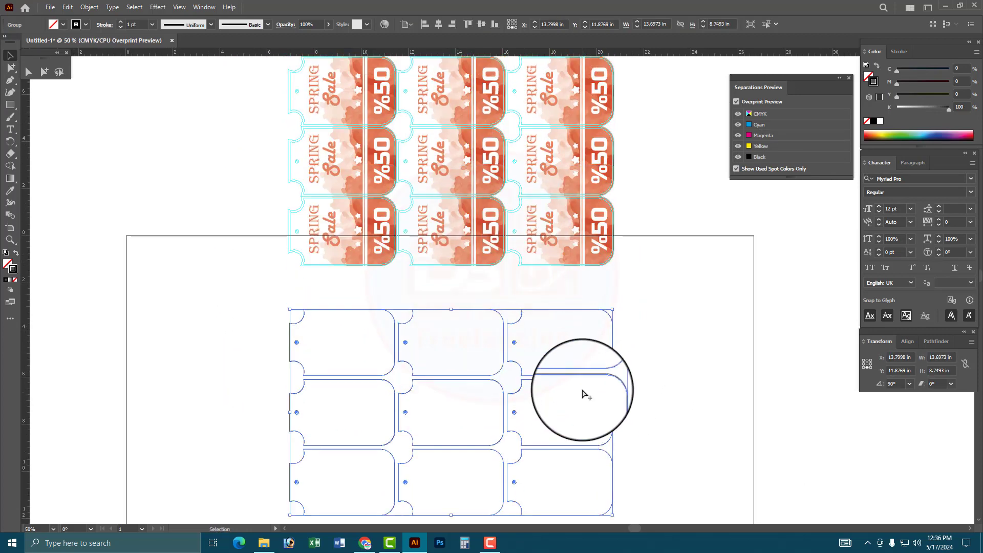
- Move the cut-line grid up over the printed tags and zoom in on the right-middle tags
left_click_drag(508, 296, 502, 327)
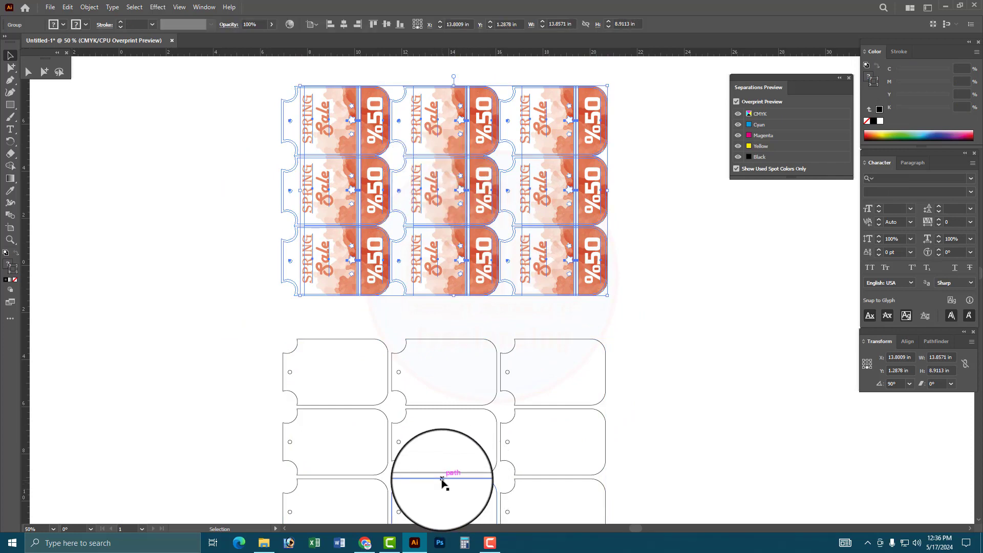
left_click_drag(449, 416, 468, 233)
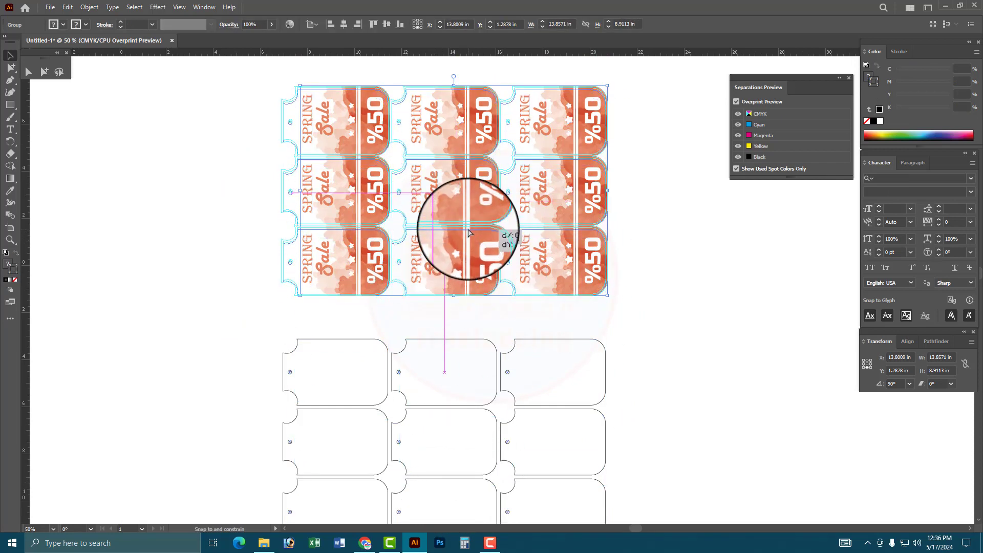
mouse_move(282, 289)
left_mouse_down()
mouse_move(399, 341)
mouse_move(386, 301)
left_mouse_up()
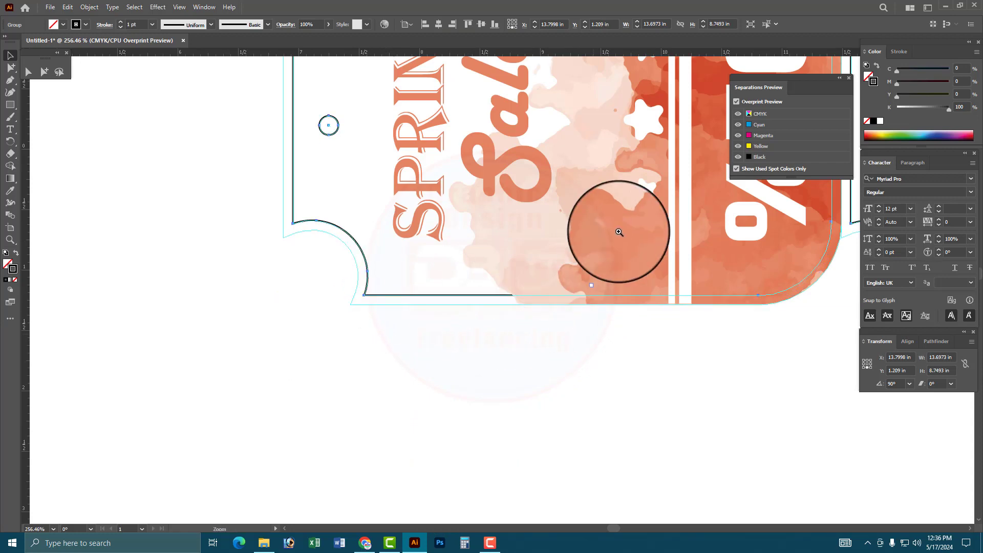
key("ctrl+minus")
key("ctrl+minus")
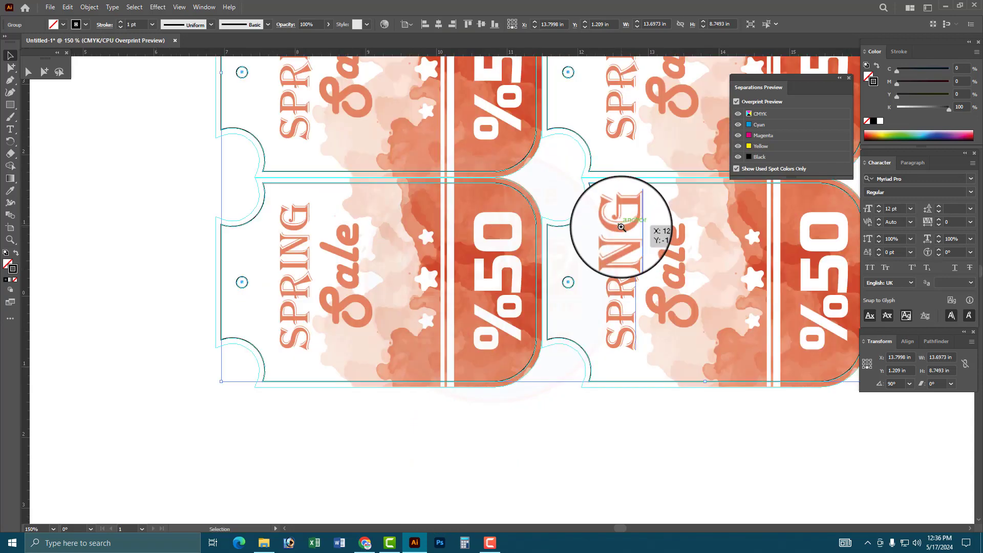
key("ctrl+shift+a")
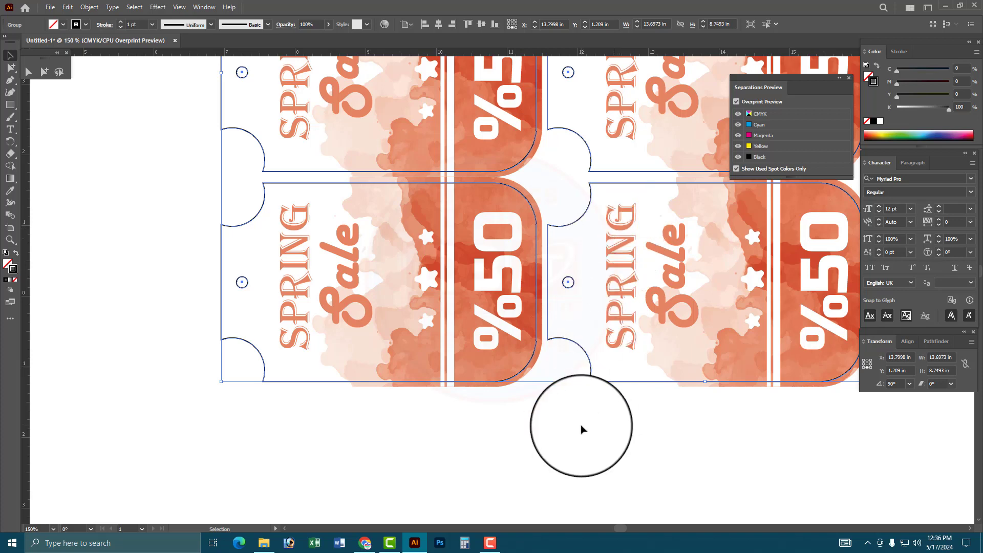
key("z")
left_click(540, 211, "alt")
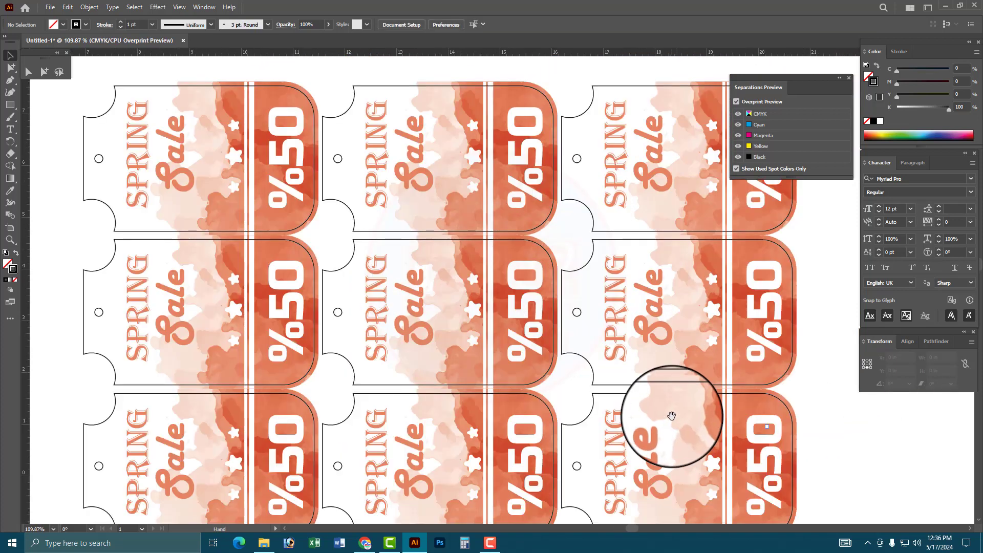
left_click_drag(552, 280, 669, 410)
- Zoom to 100% and pan to the top tag row, then select the cut-line grid
left_click(542, 360, "alt")
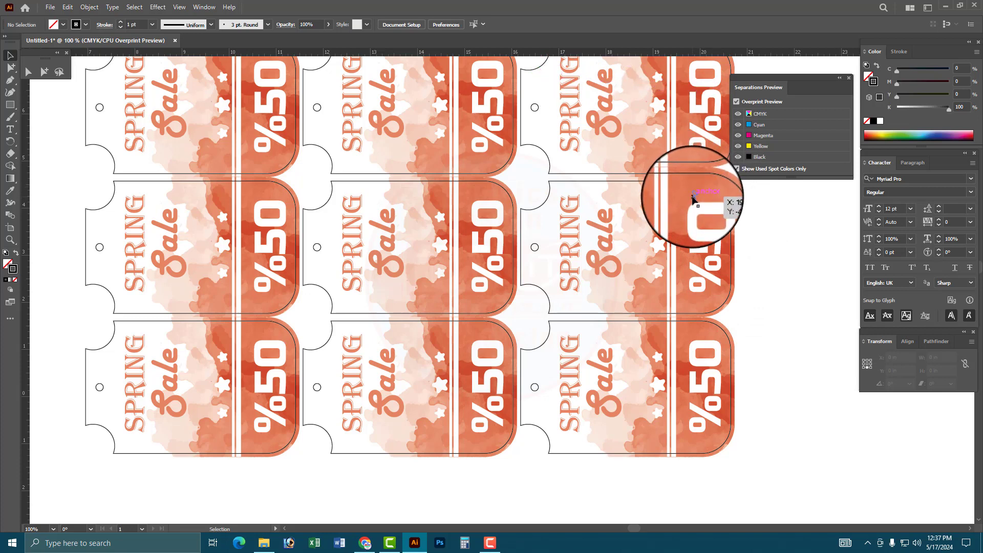
left_click_drag(541, 193, 506, 292)
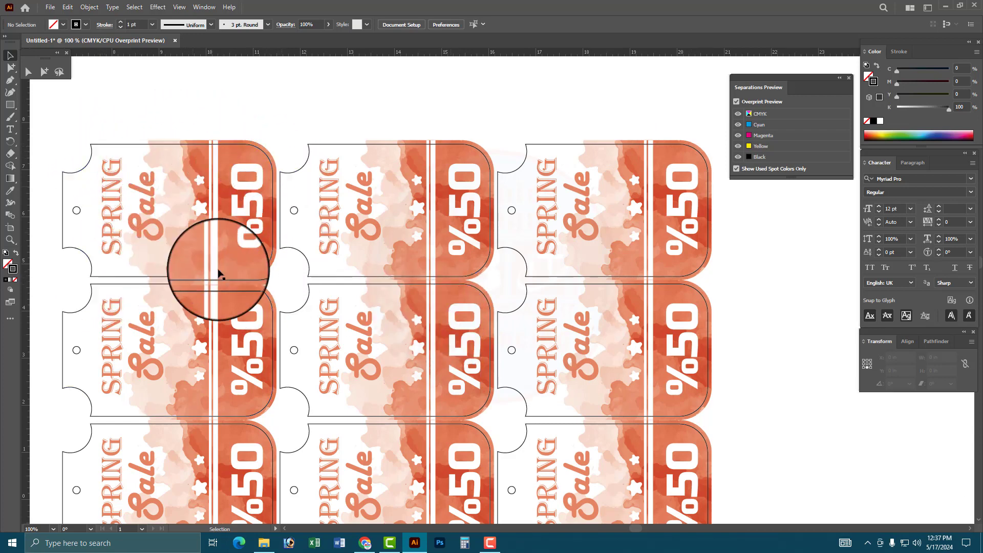
left_click(519, 257)
- Zoom out and drag the cut-line grid straight down below the printed tags
key("ctrl+minus")
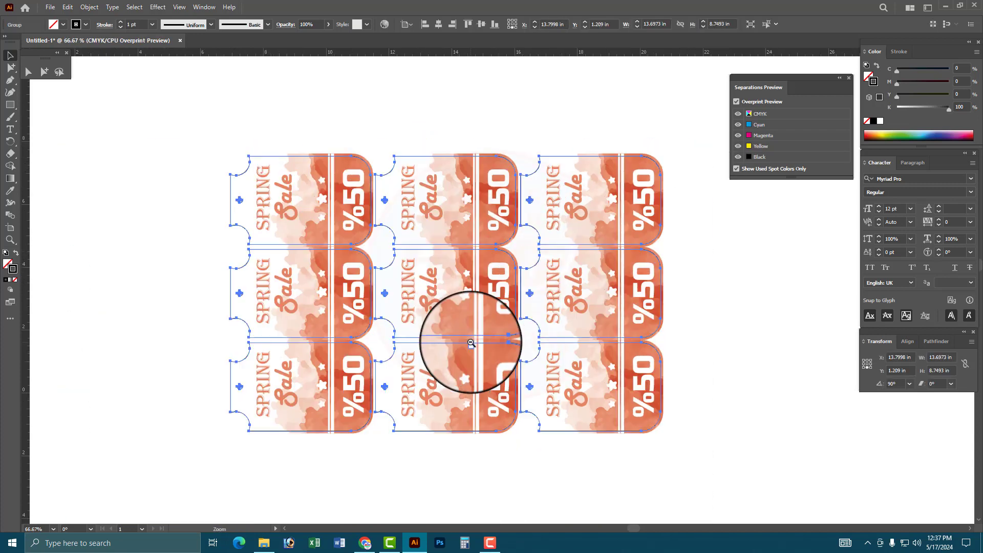
key("ctrl+minus")
key("ctrl+minus")
left_click_drag(515, 204, 516, 355)
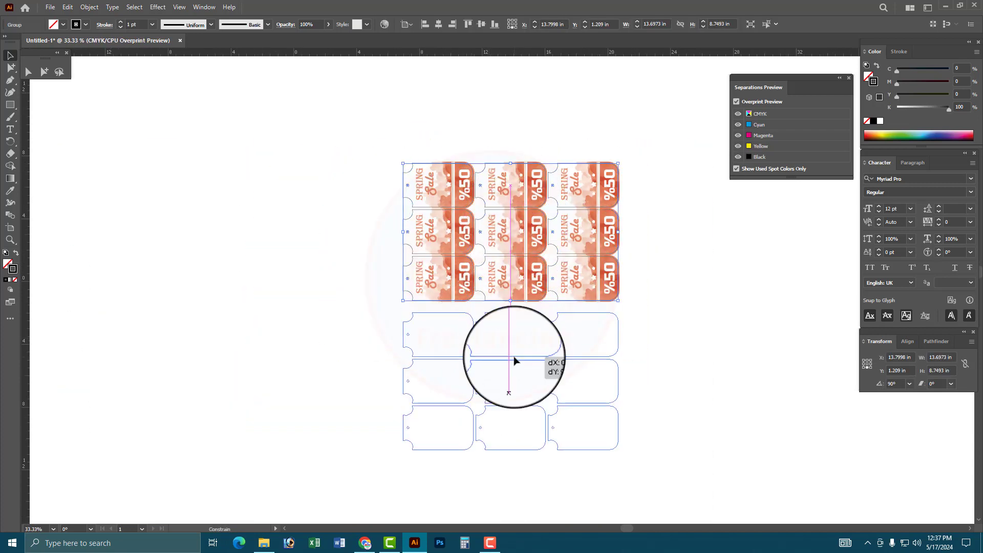
left_click_drag(361, 315, 670, 480)
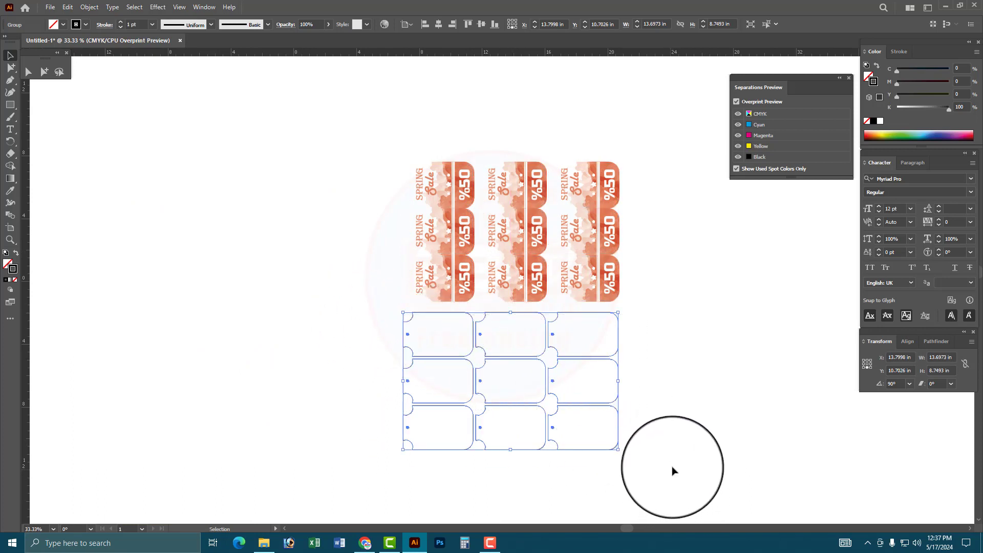
left_click_drag(683, 412, 434, 351)
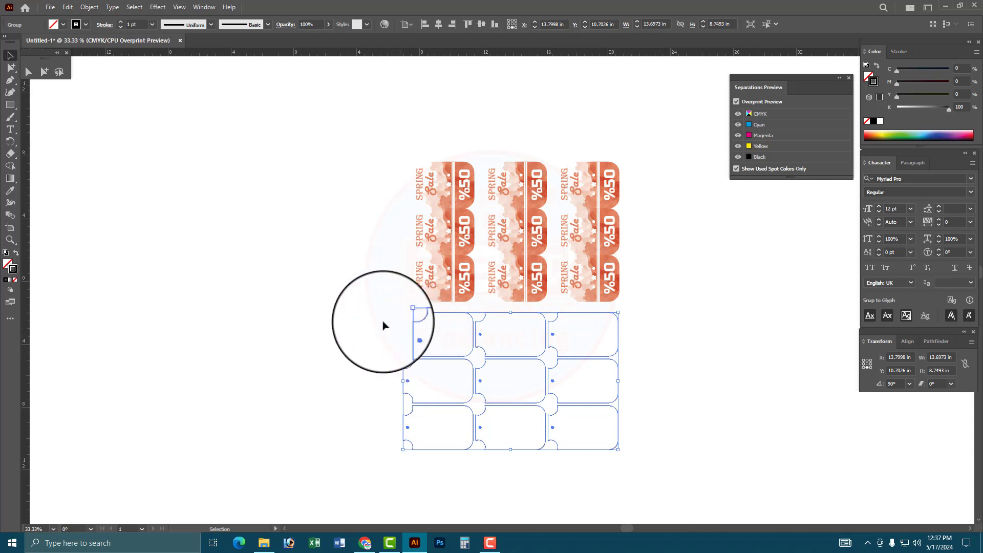
left_click(408, 330)
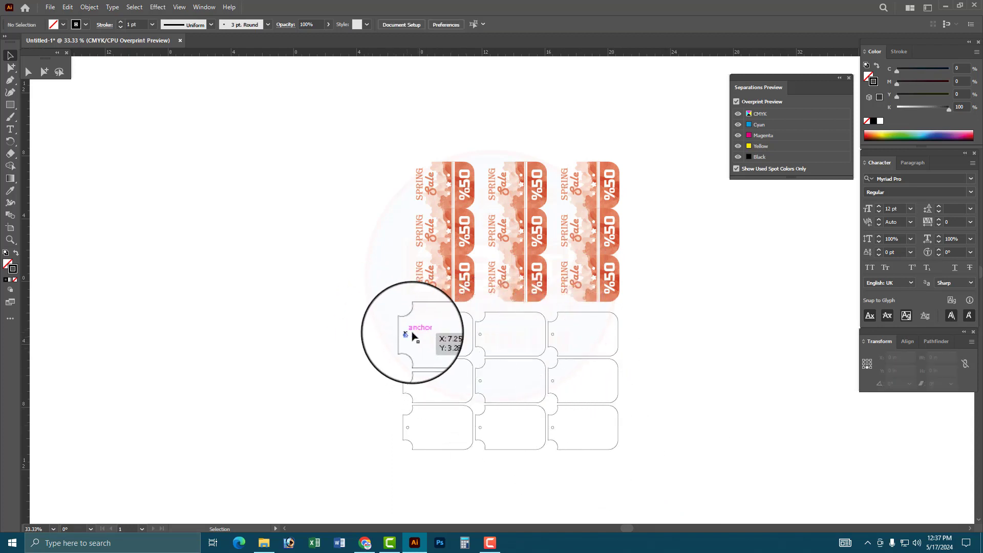
- Select both the coloured tags and the cut-line grid, zoom to compare them, then deselect
left_click(530, 184)
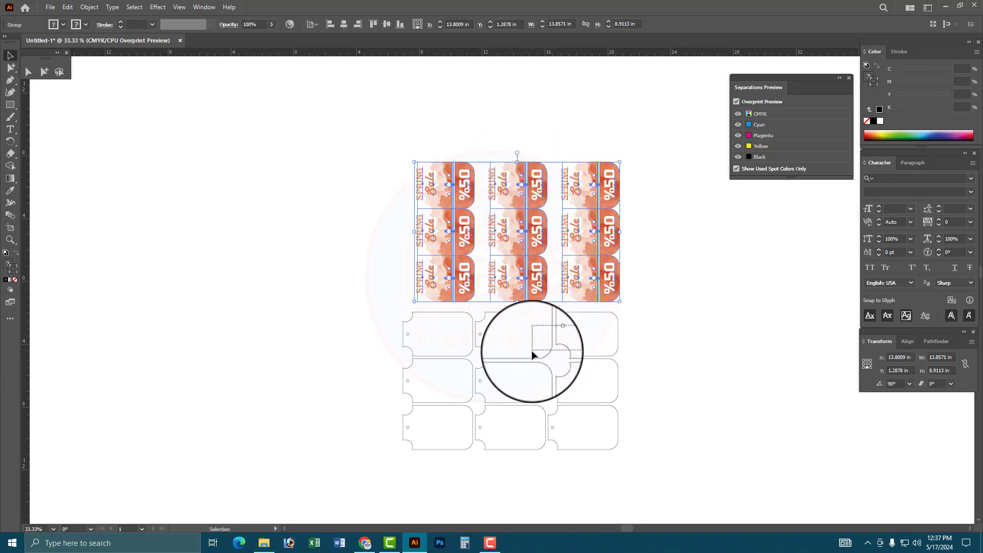
left_click(556, 329)
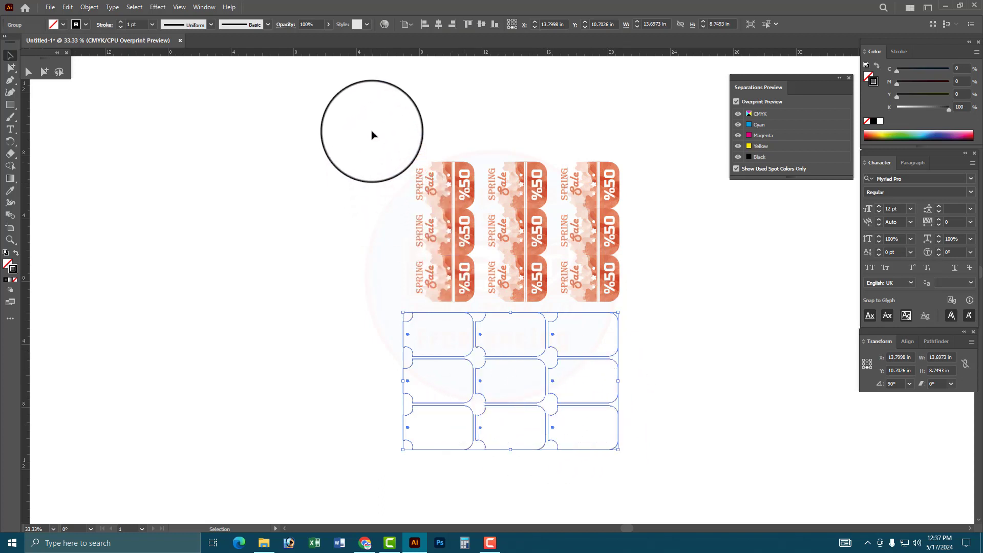
left_click_drag(373, 136, 659, 507)
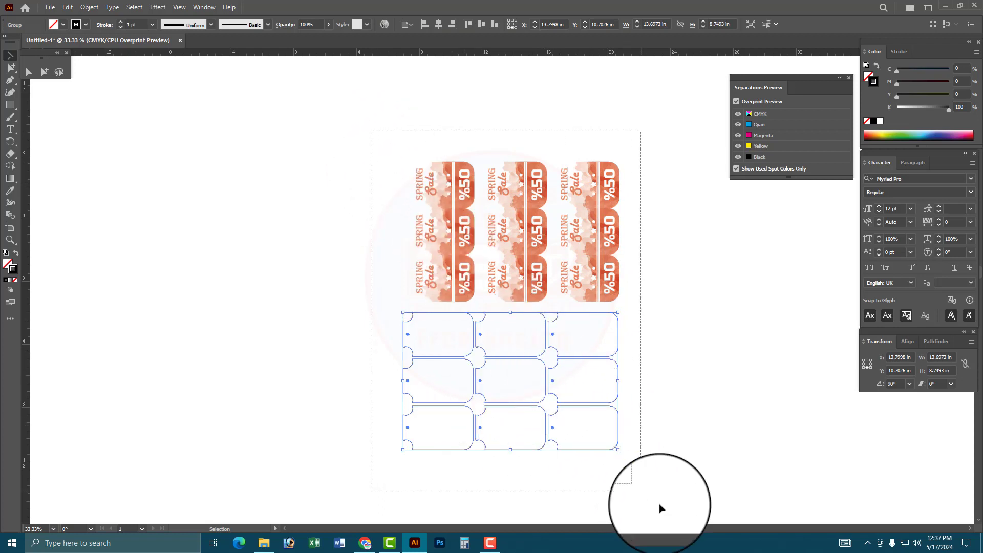
left_click(592, 329, "ctrl")
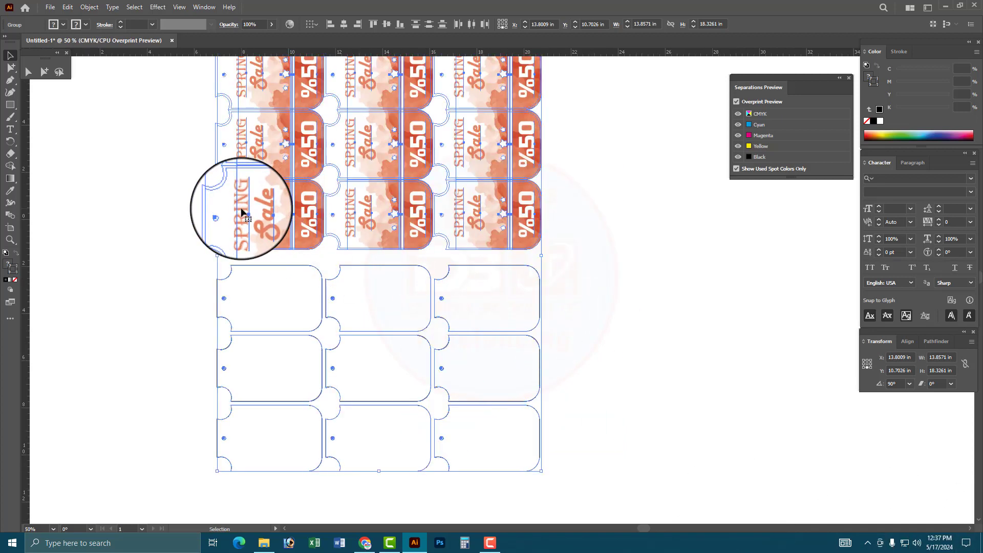
key("ctrl+space")
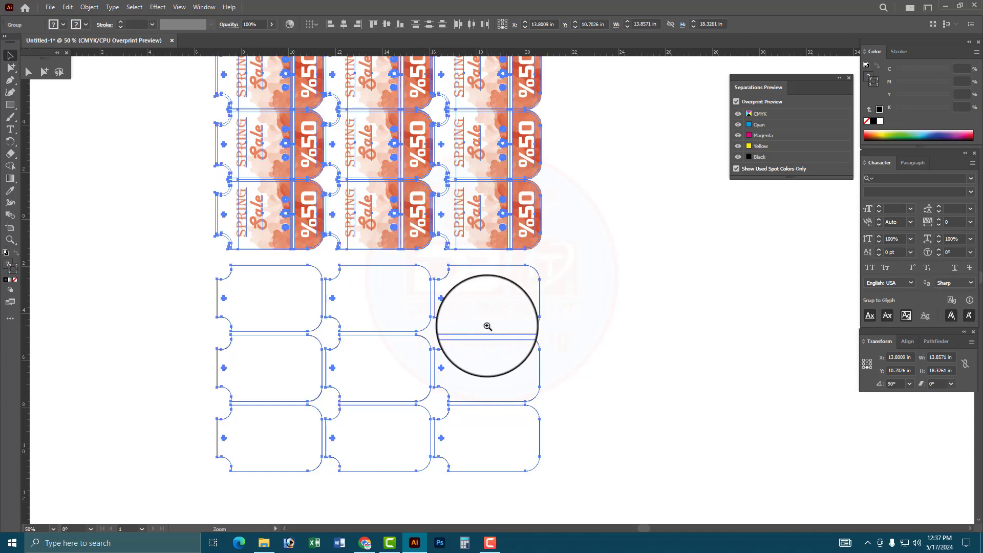
left_click(485, 325, "ctrl+alt")
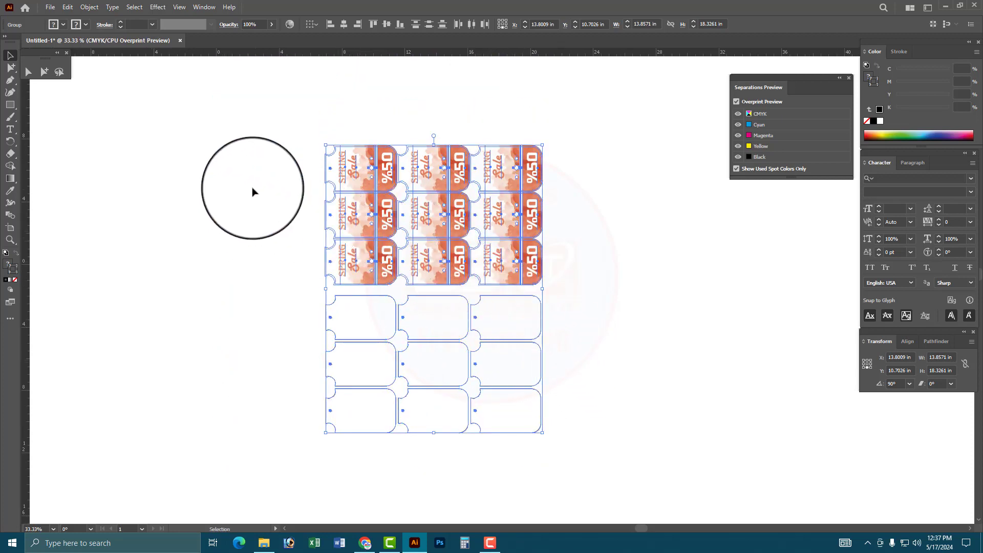
left_click(258, 152)
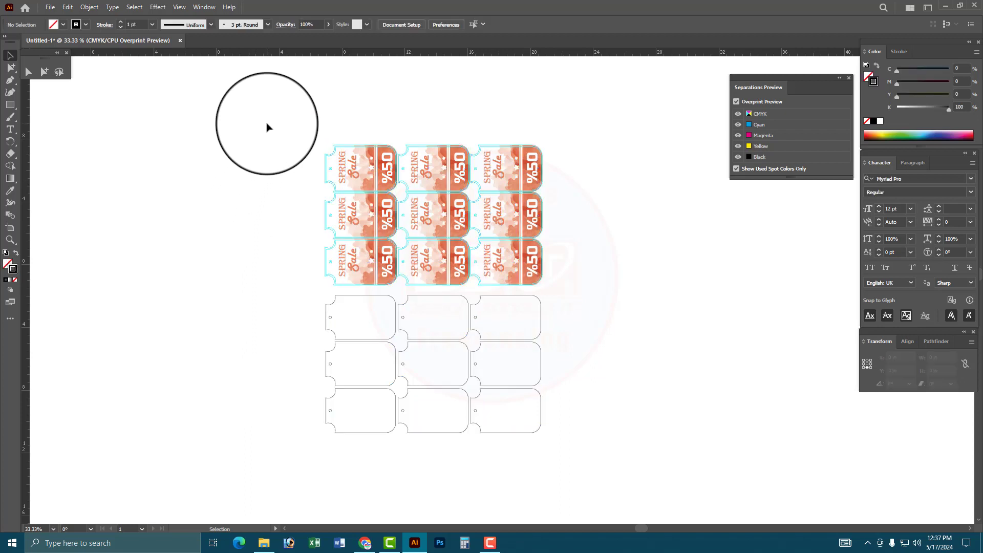